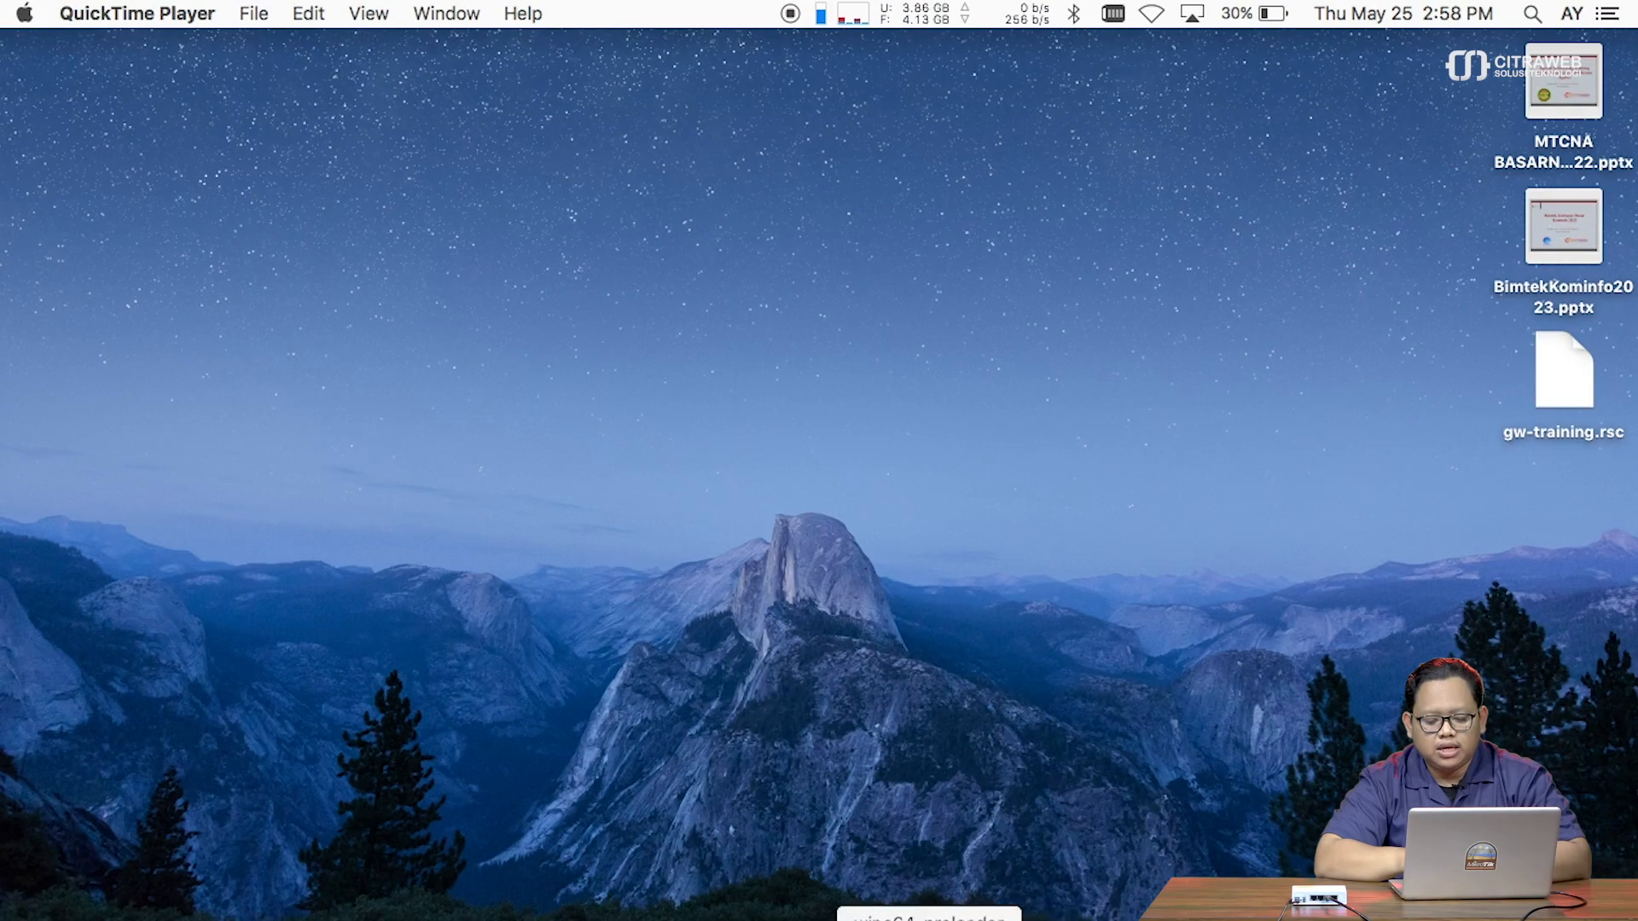
Switch to the WinBox session, maximize its window, and reopen the router's package list in a clear spot.
left_click(930, 917)
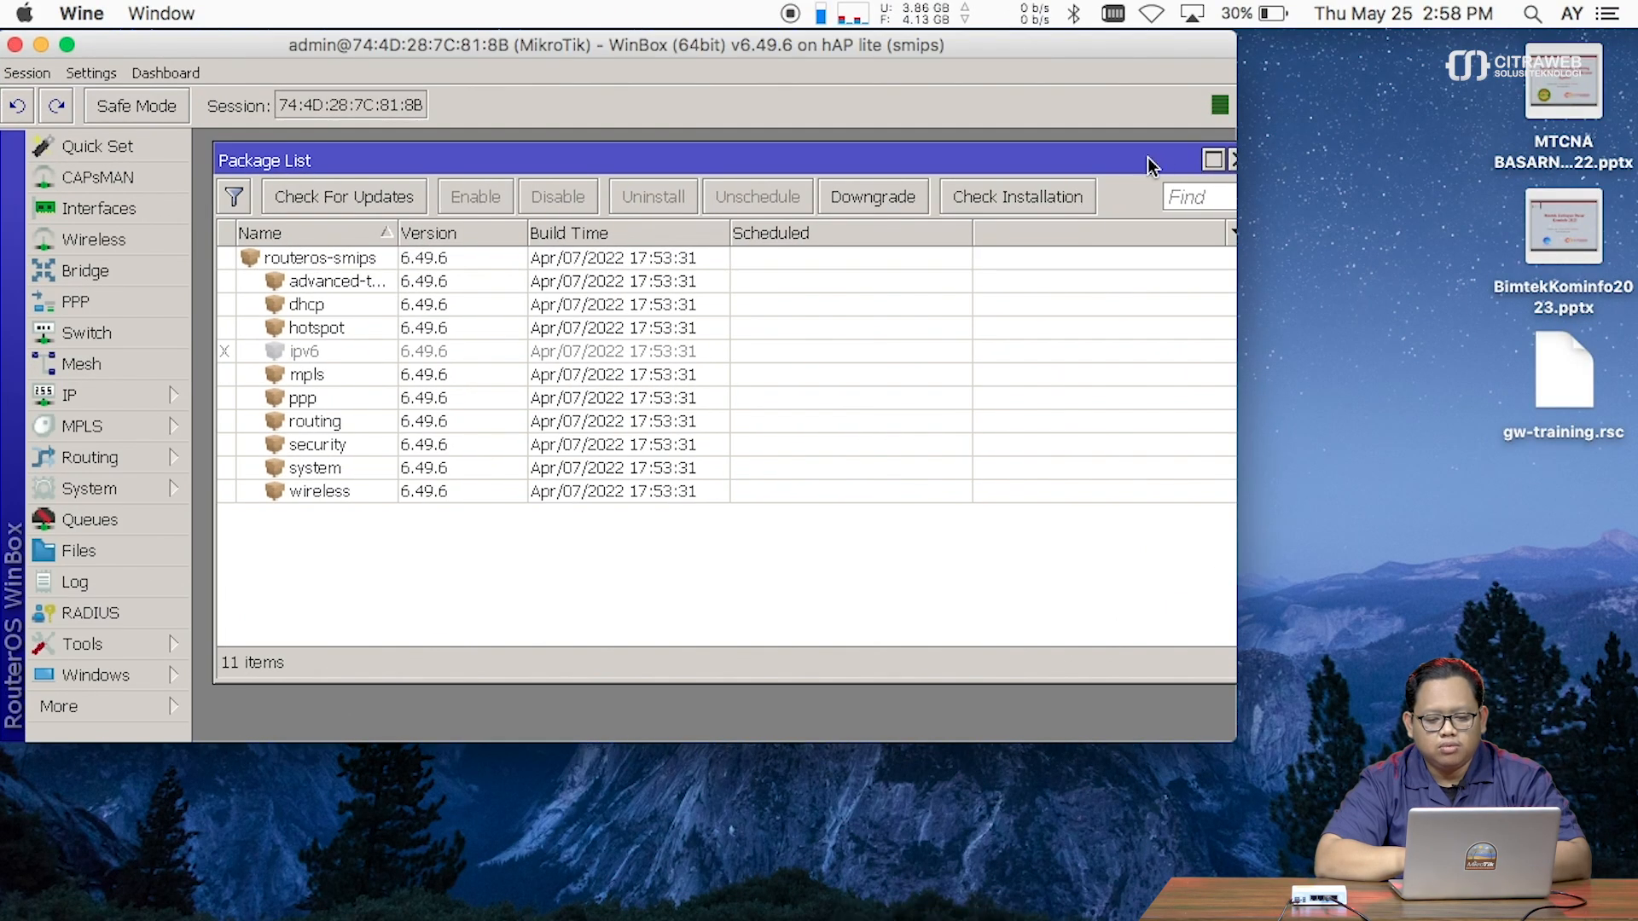
left_click_drag(1152, 166, 1033, 185)
left_click(1111, 181)
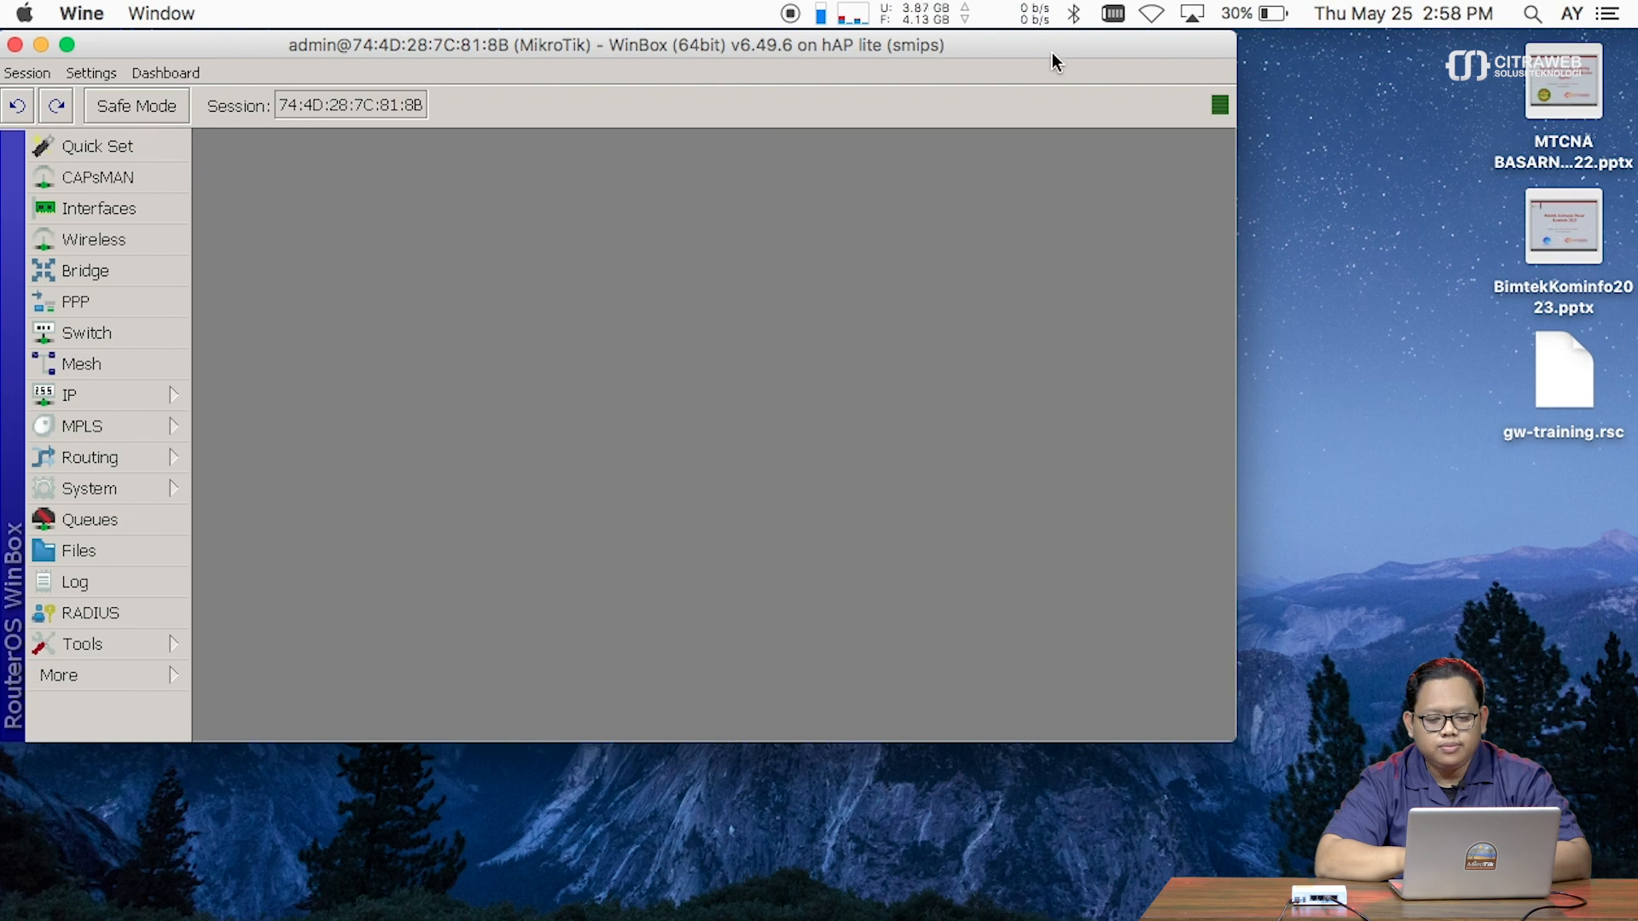
double_click(1052, 53)
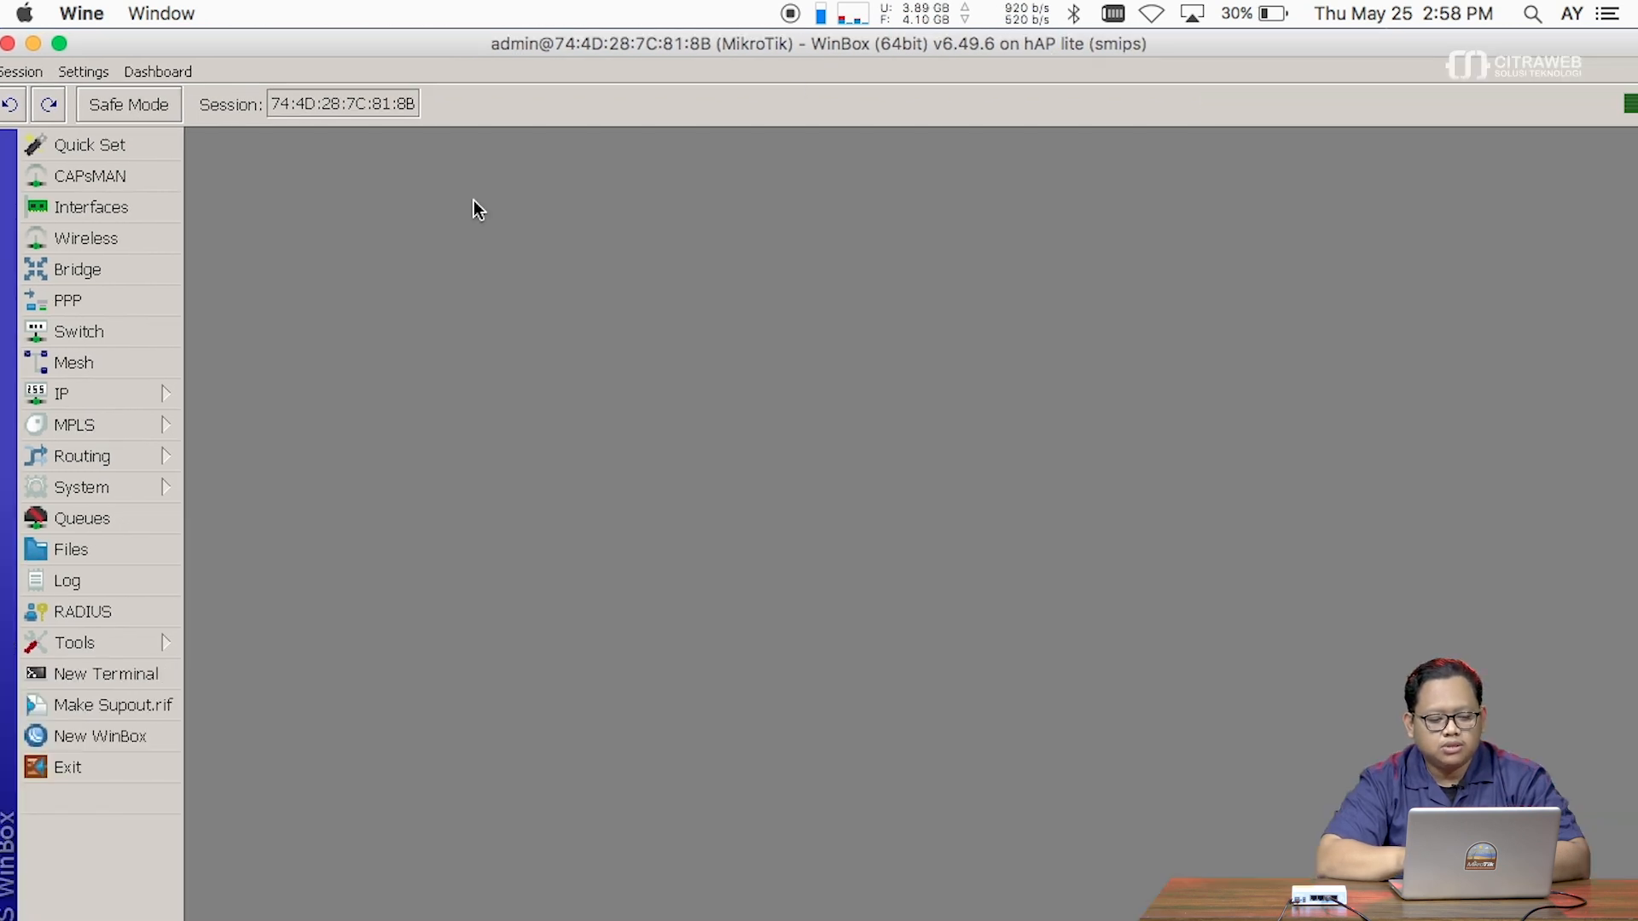
left_click(172, 486)
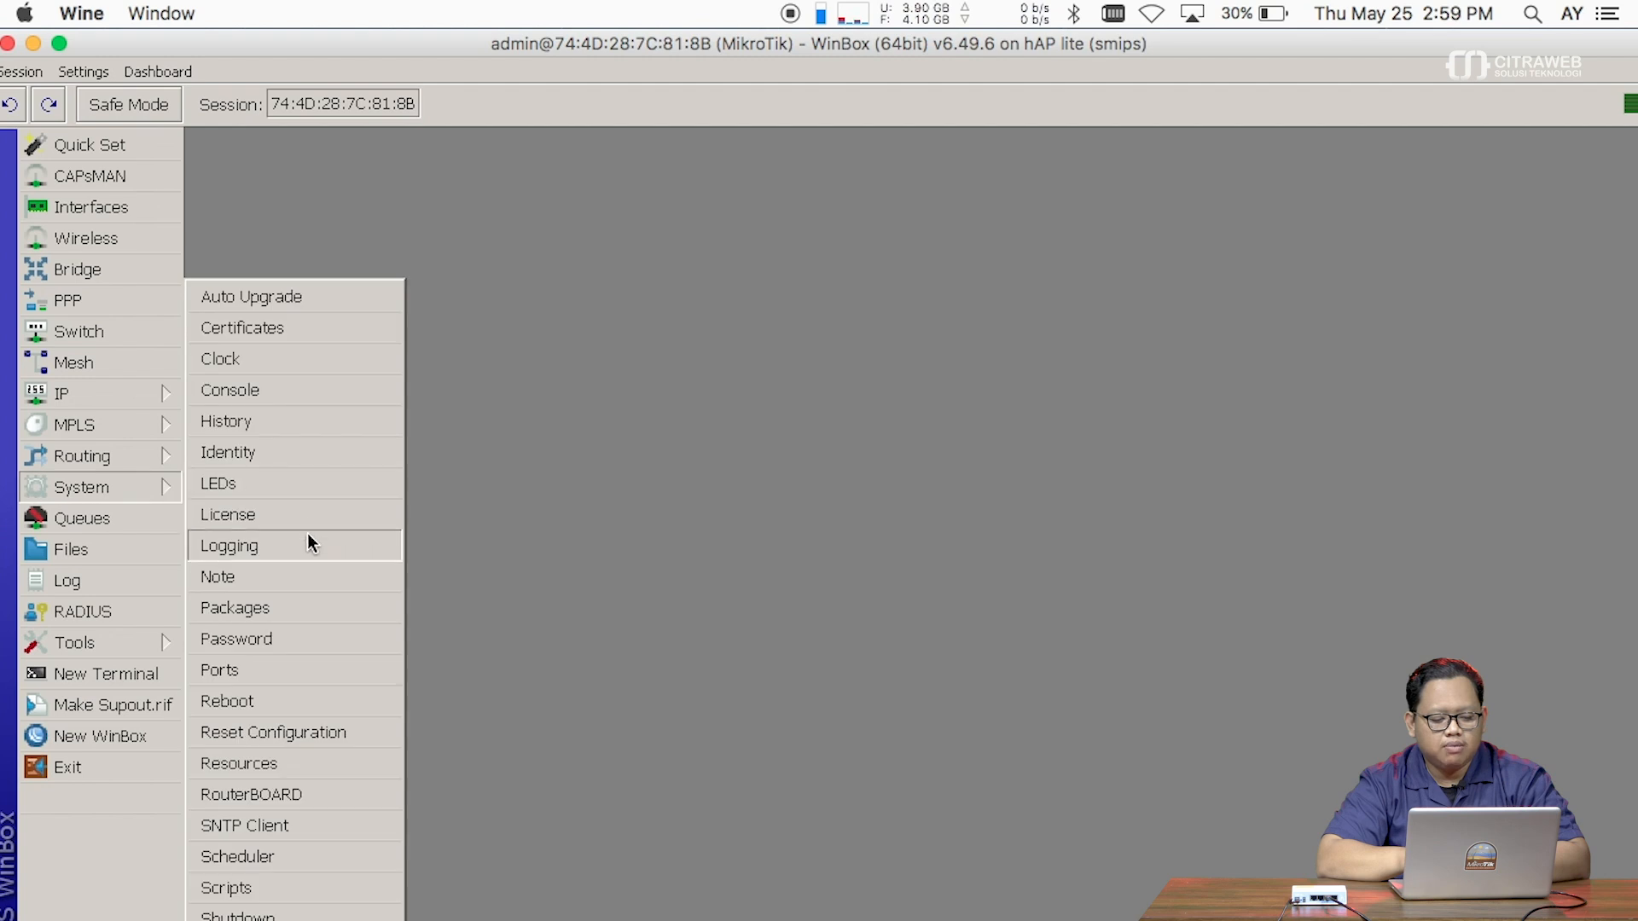
left_click(302, 607)
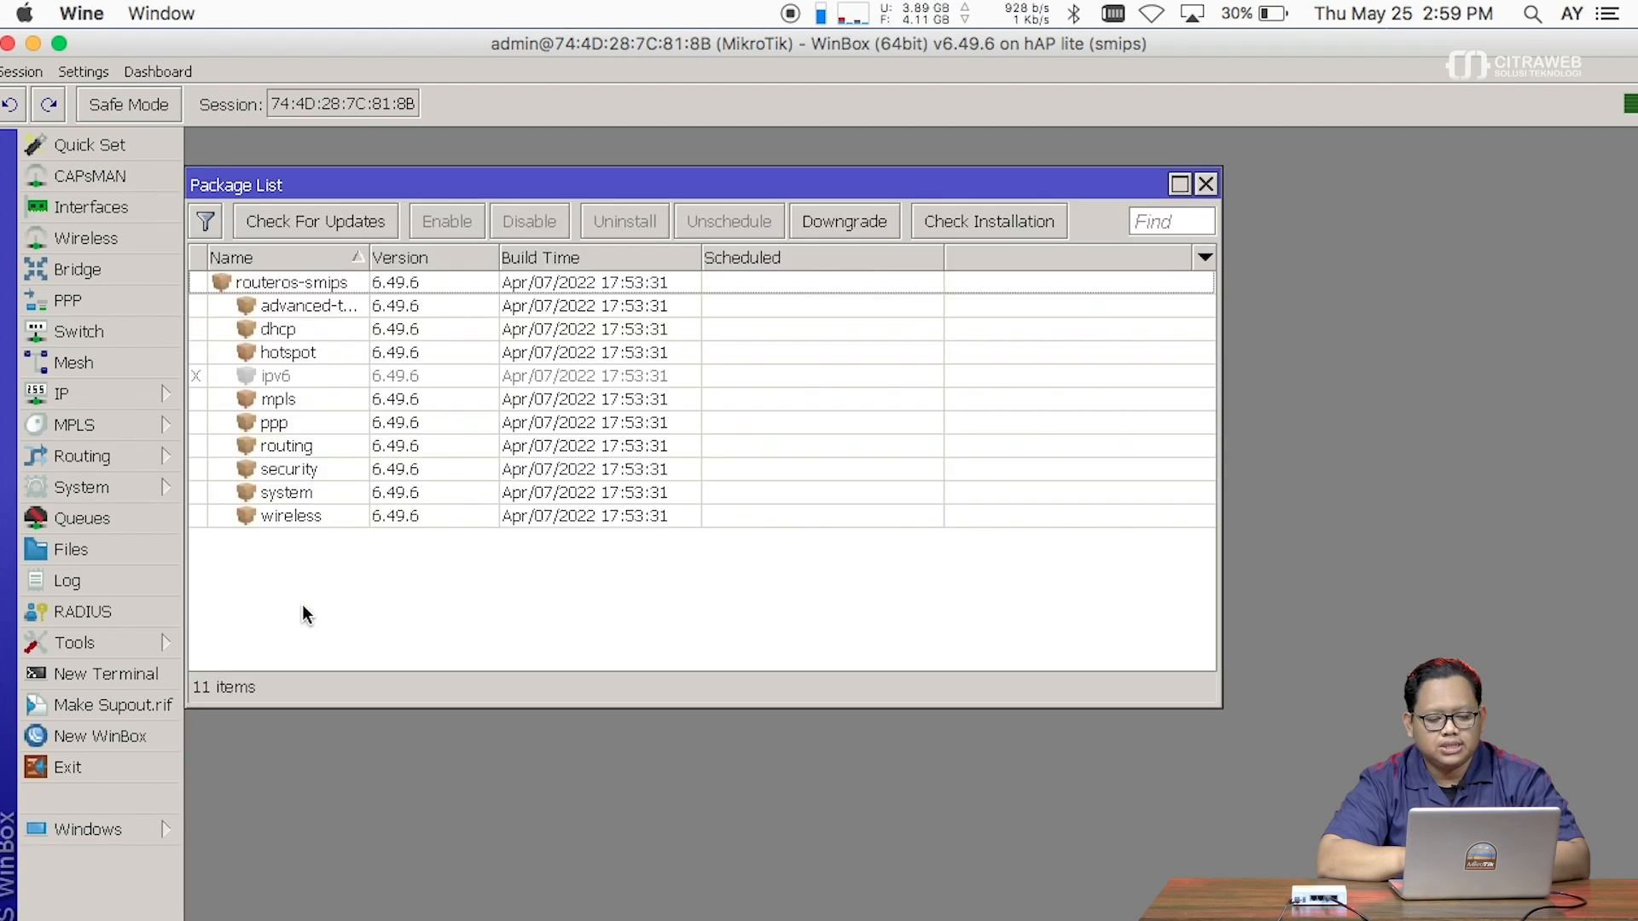
left_click_drag(543, 187, 658, 158)
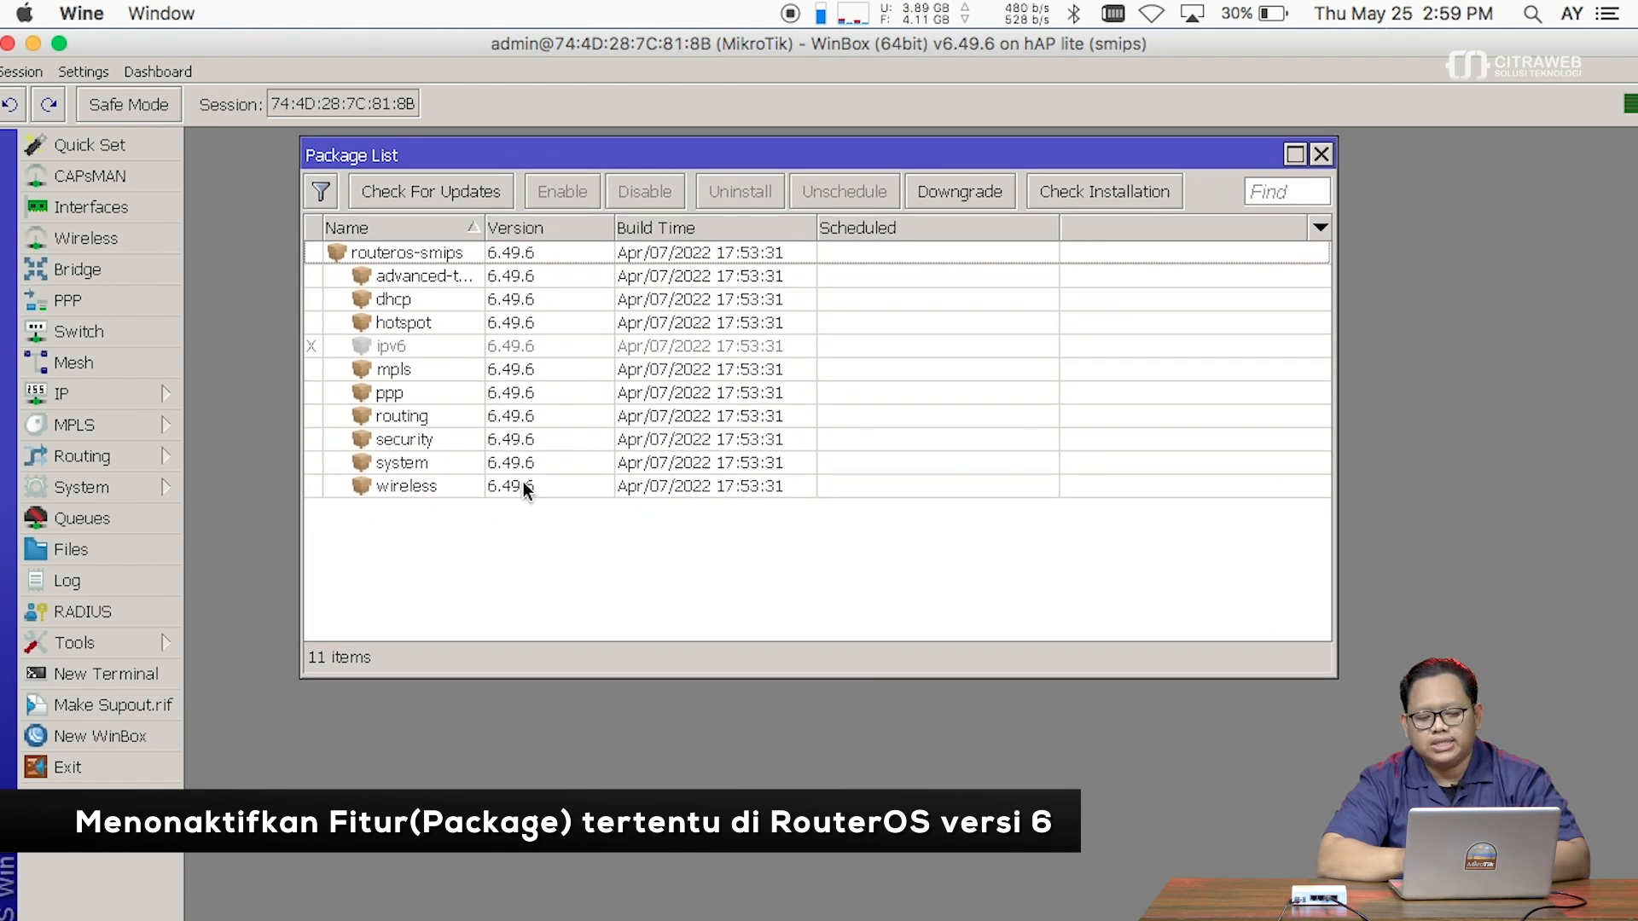
Schedule the mpls, ppp and routing packages for disabling.
left_click(464, 304)
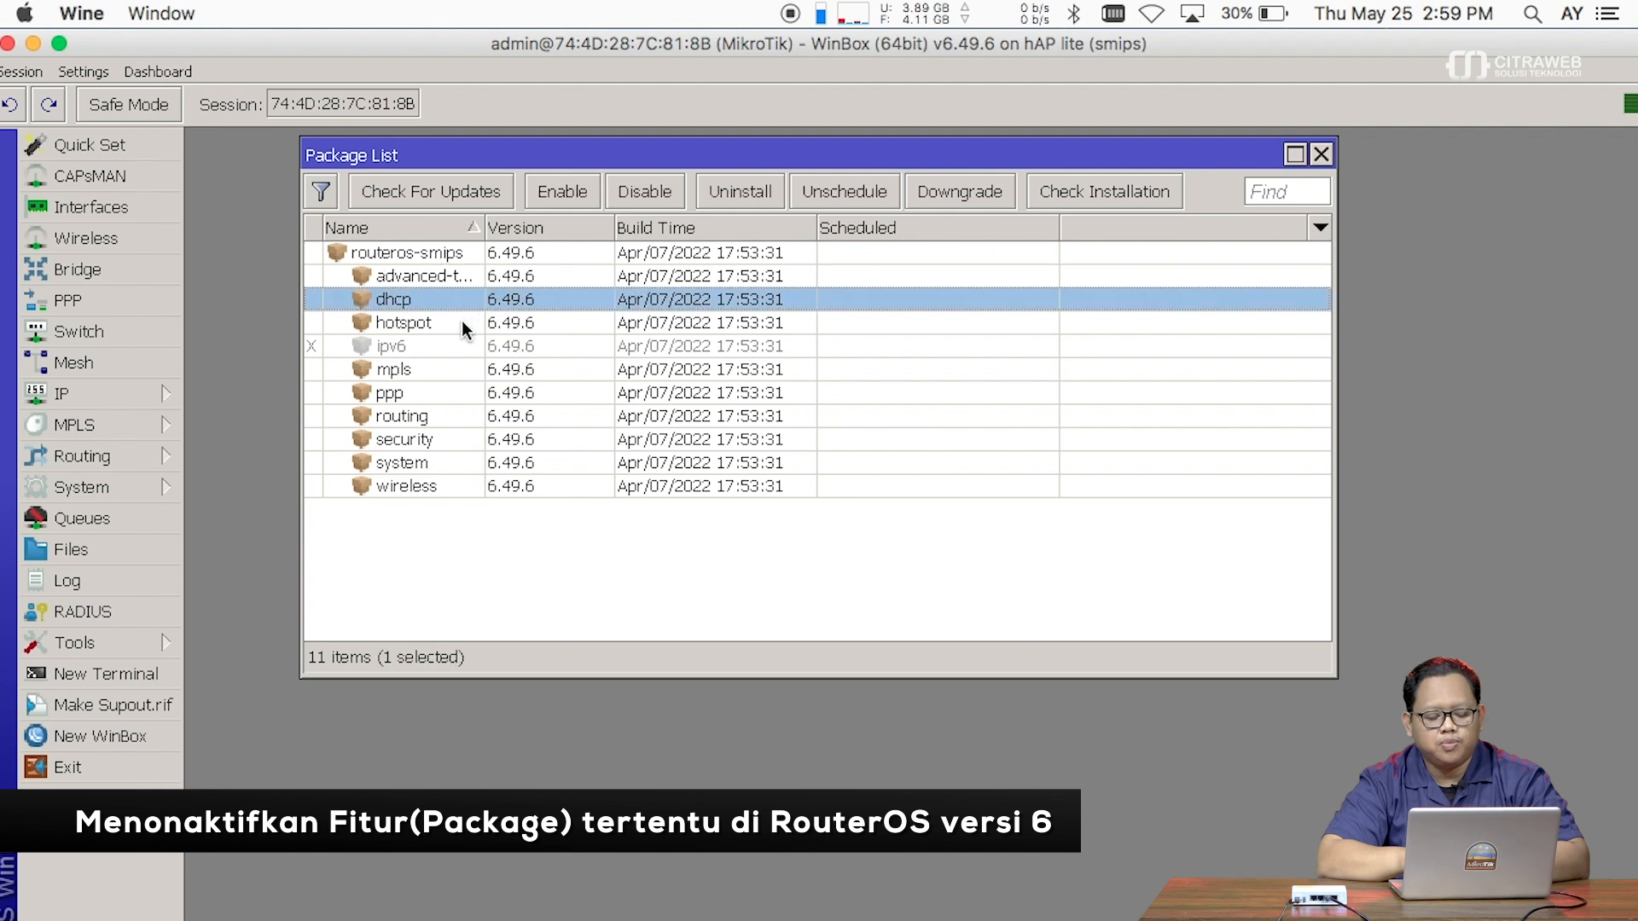
left_click(462, 320)
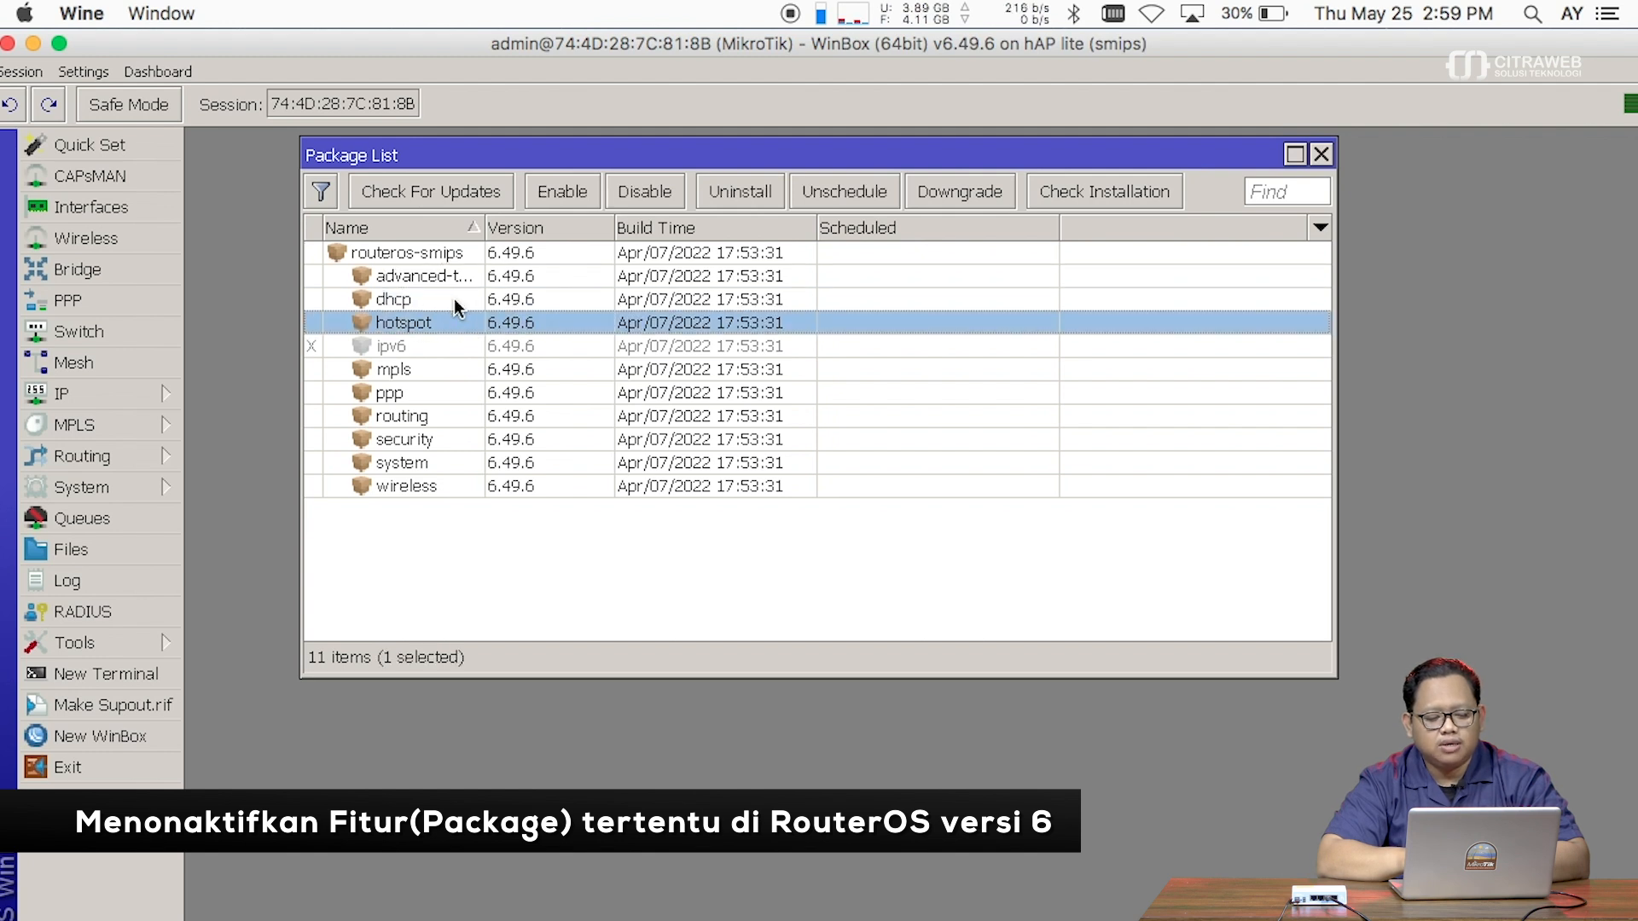
left_click(455, 300)
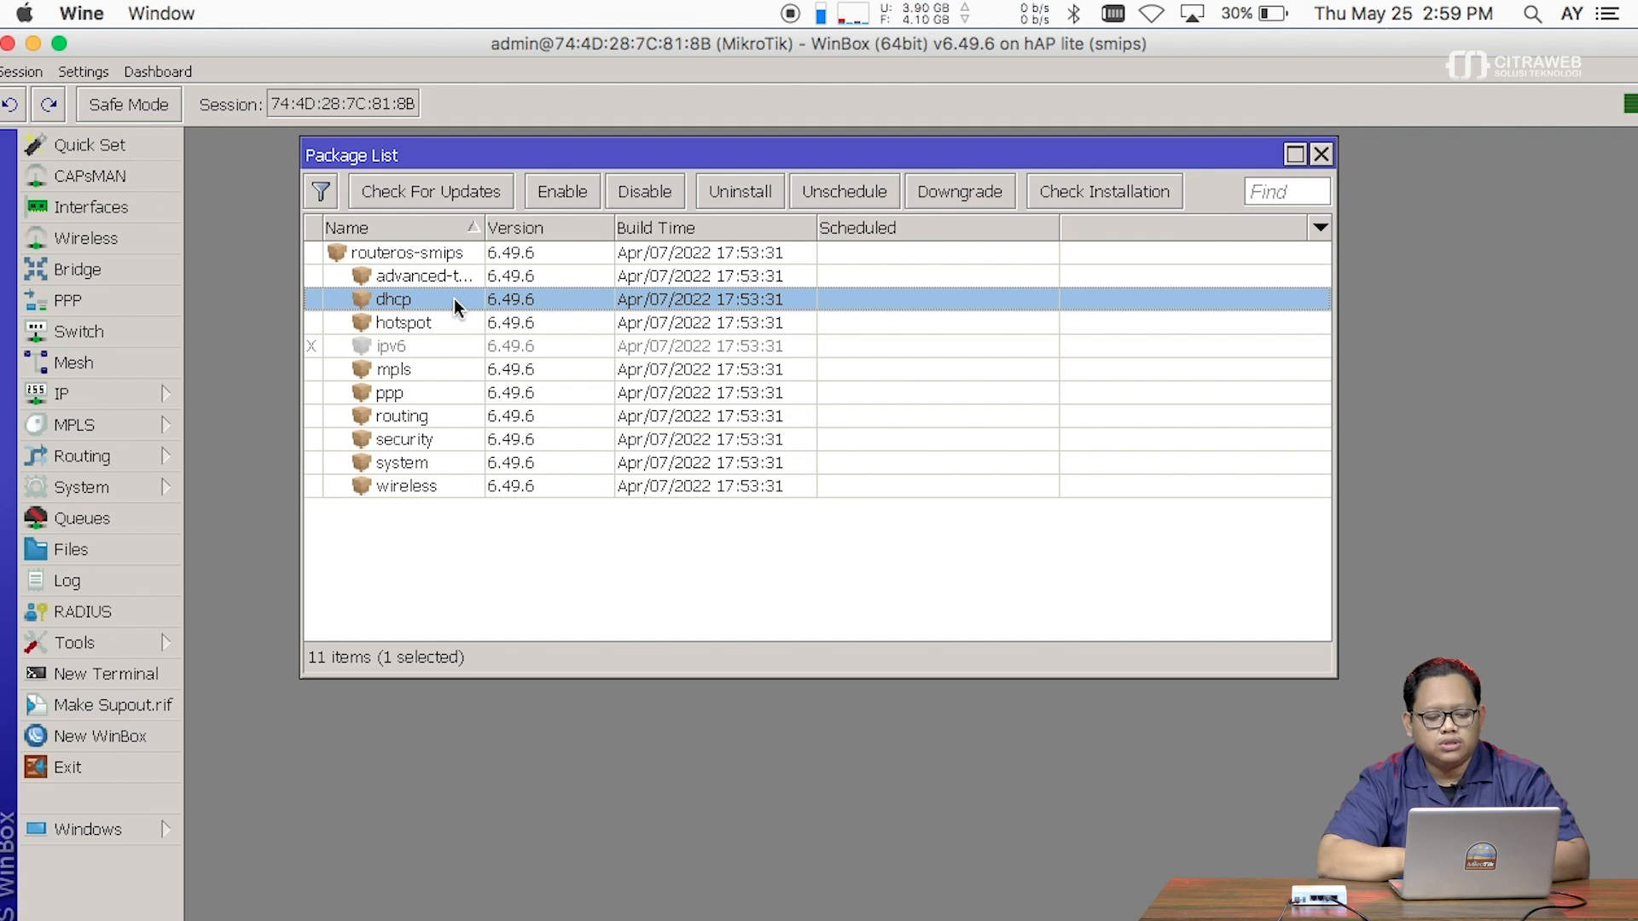
left_click(456, 370)
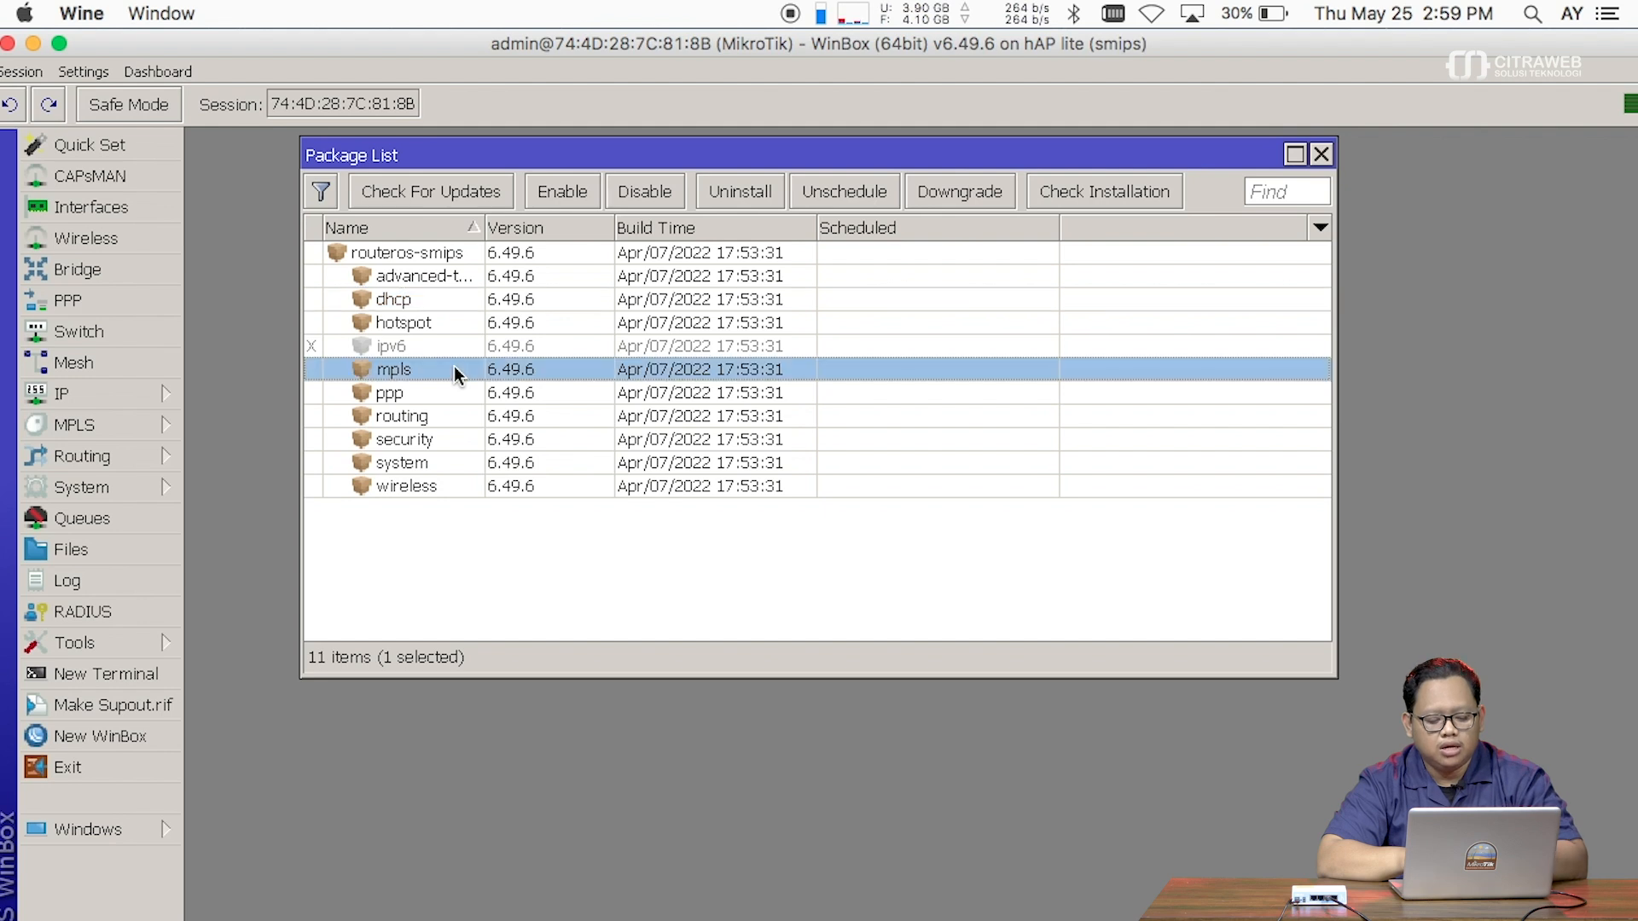
left_click(444, 394, "shift")
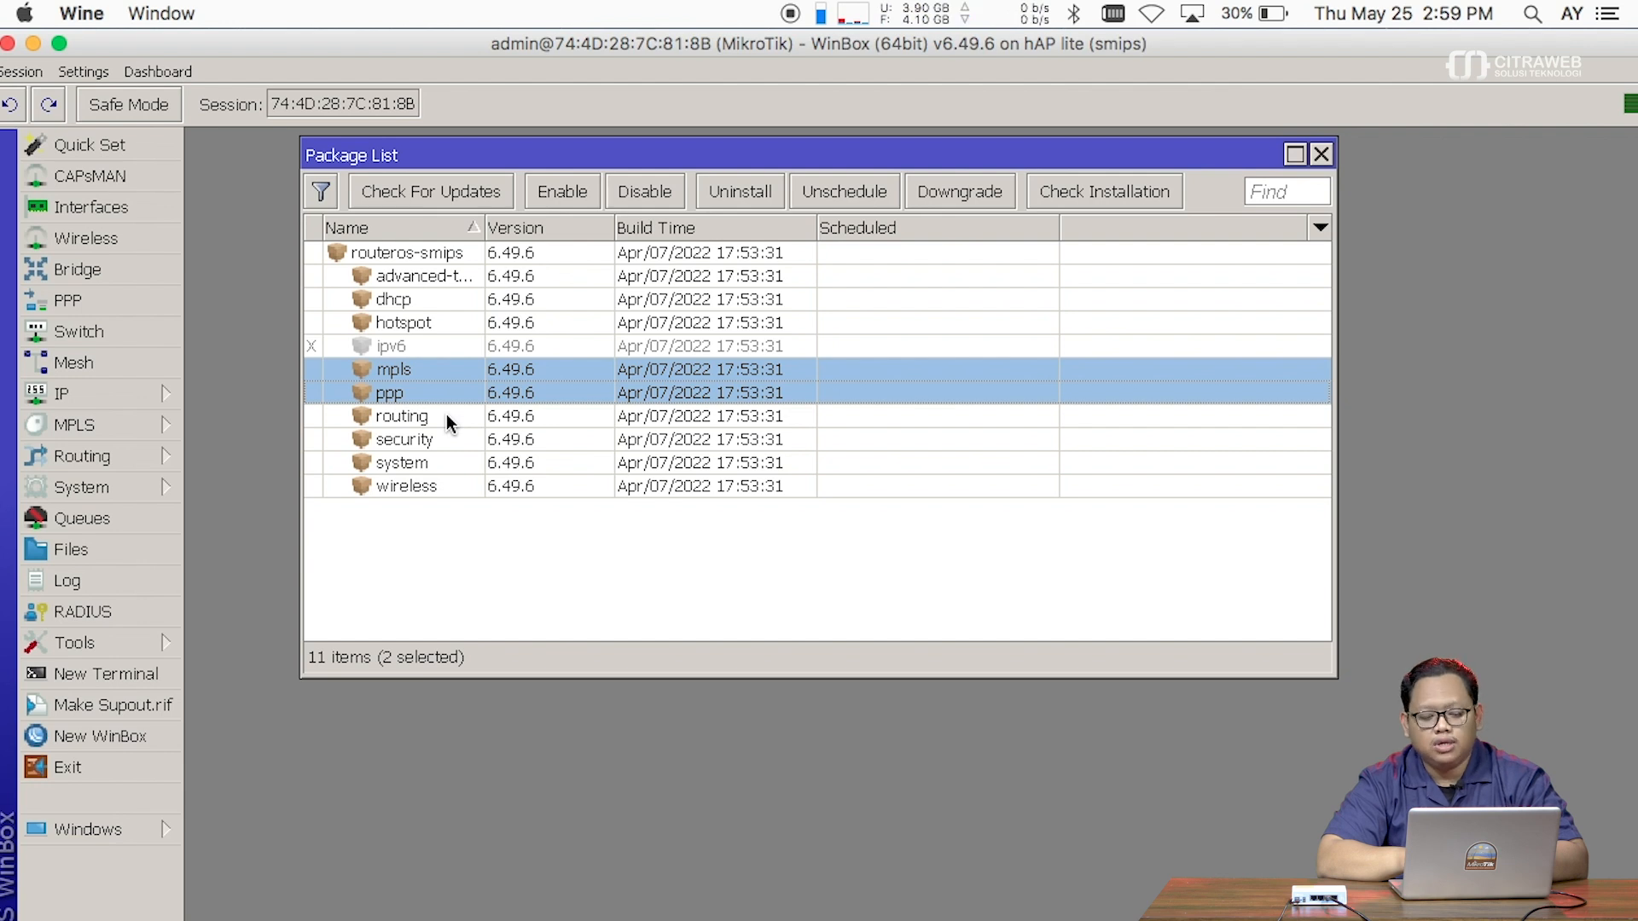
left_click(447, 413, "shift")
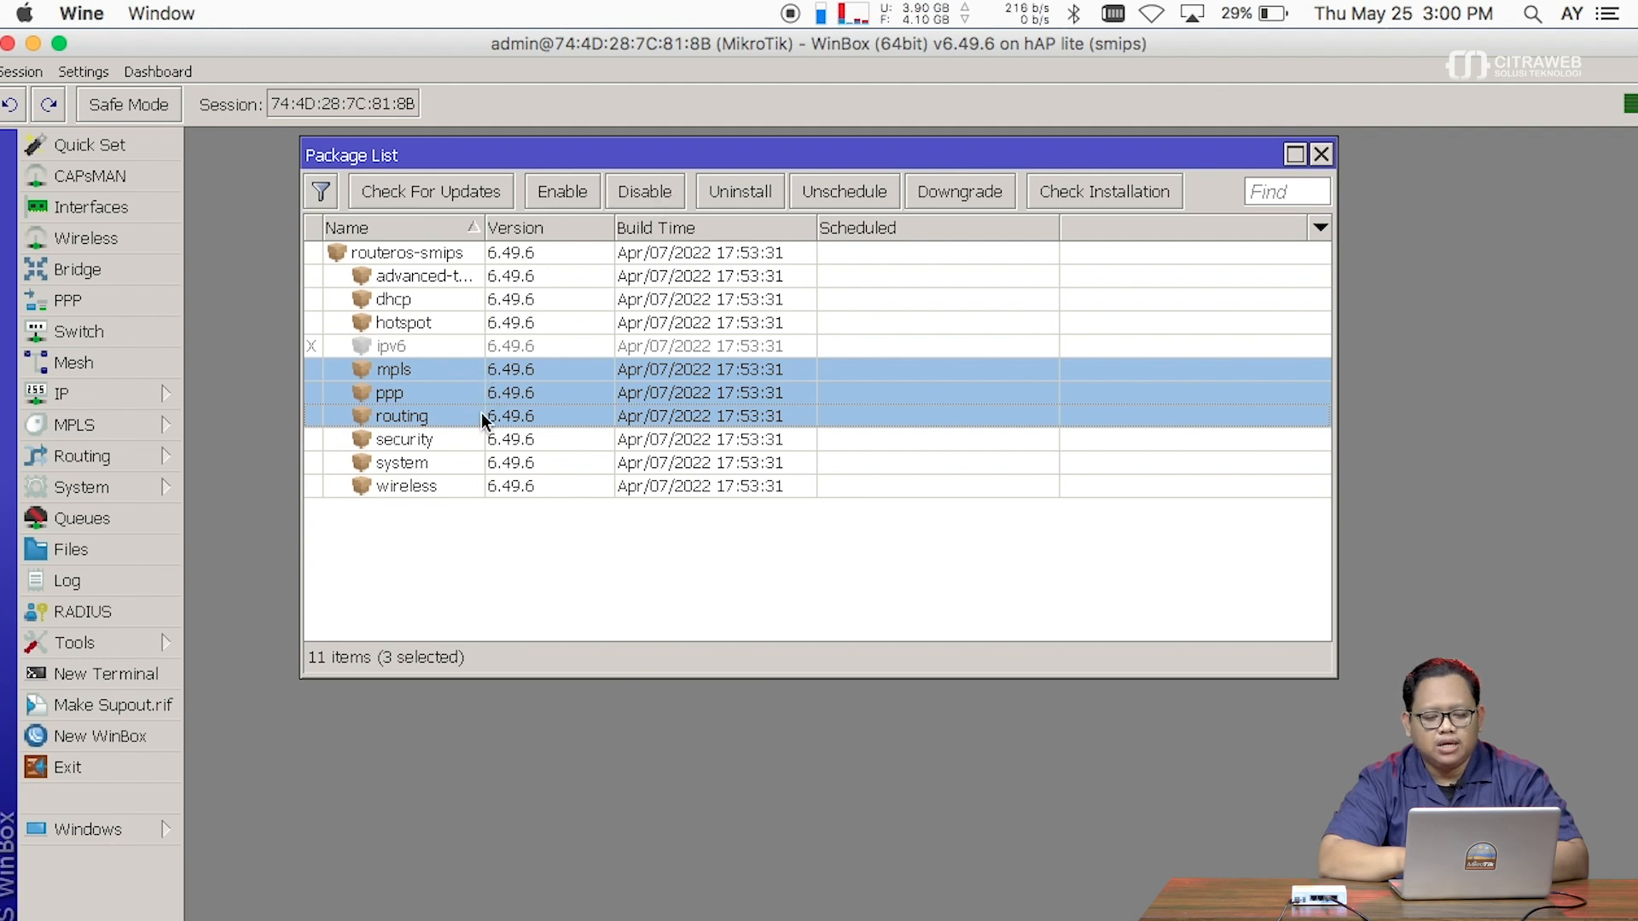
left_click(652, 196)
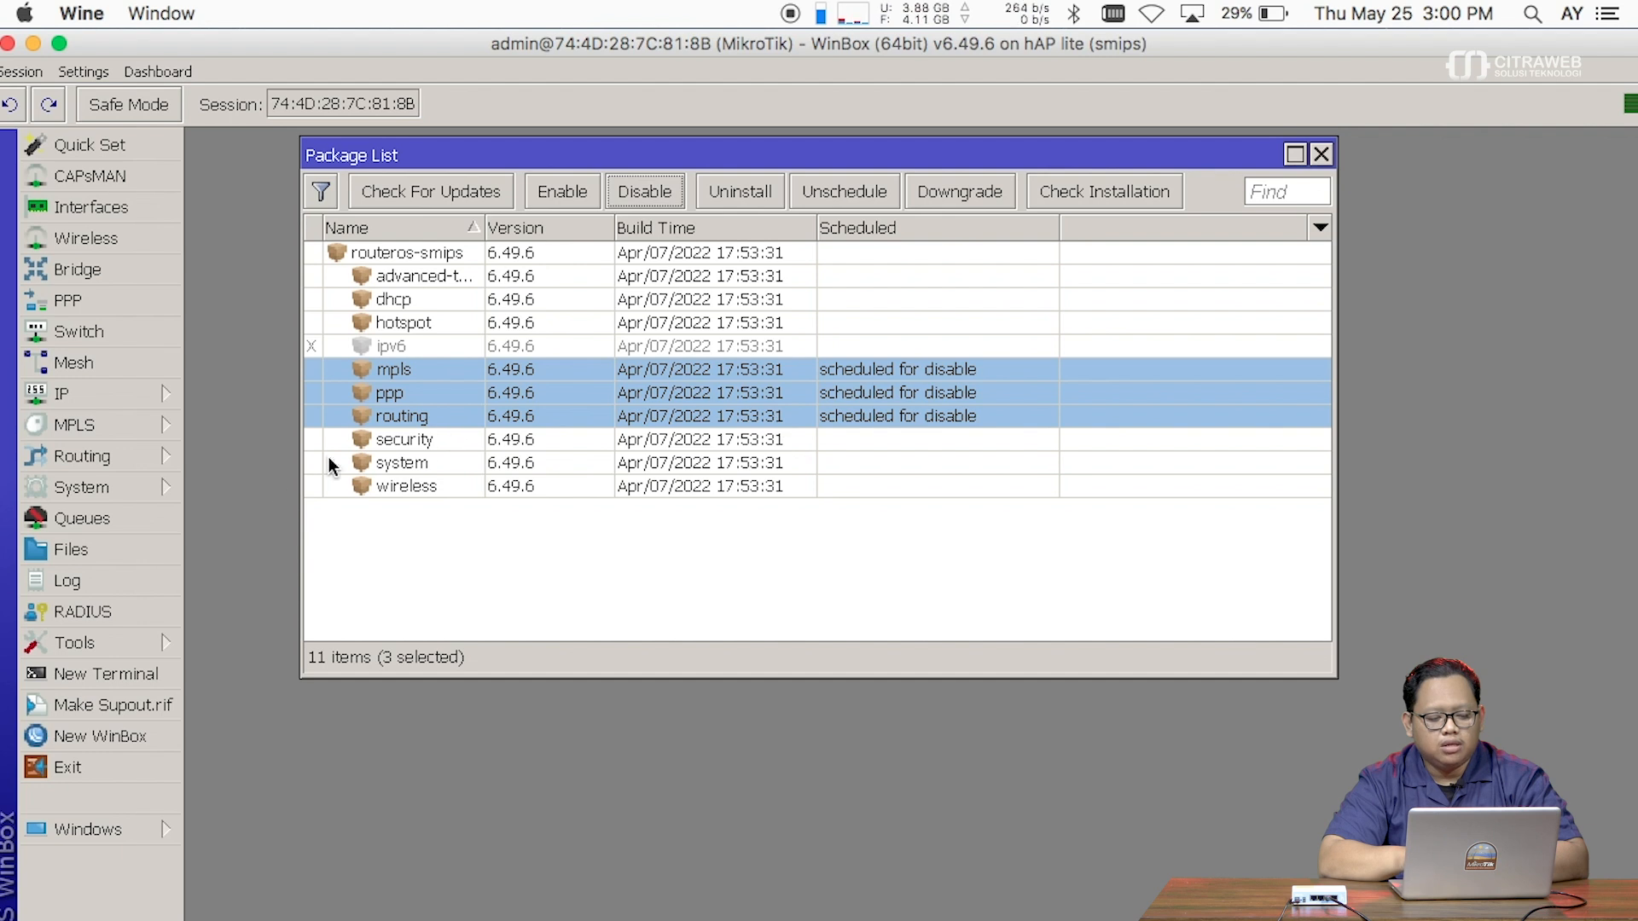
Reboot the router to apply the scheduled package changes.
left_click(176, 494)
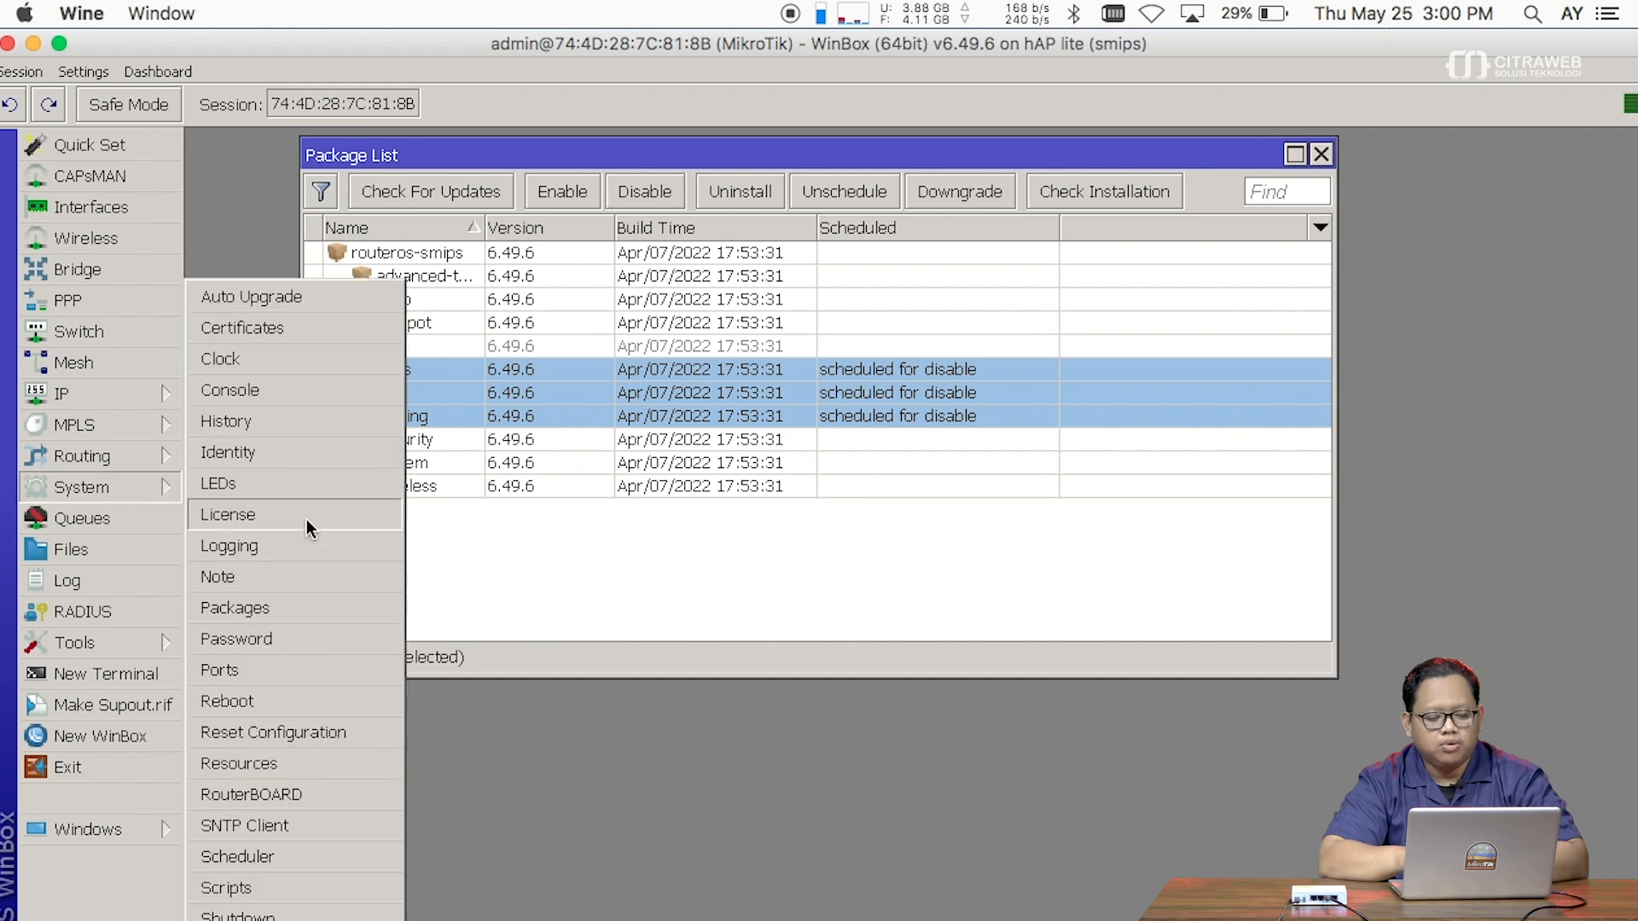
left_click(305, 701)
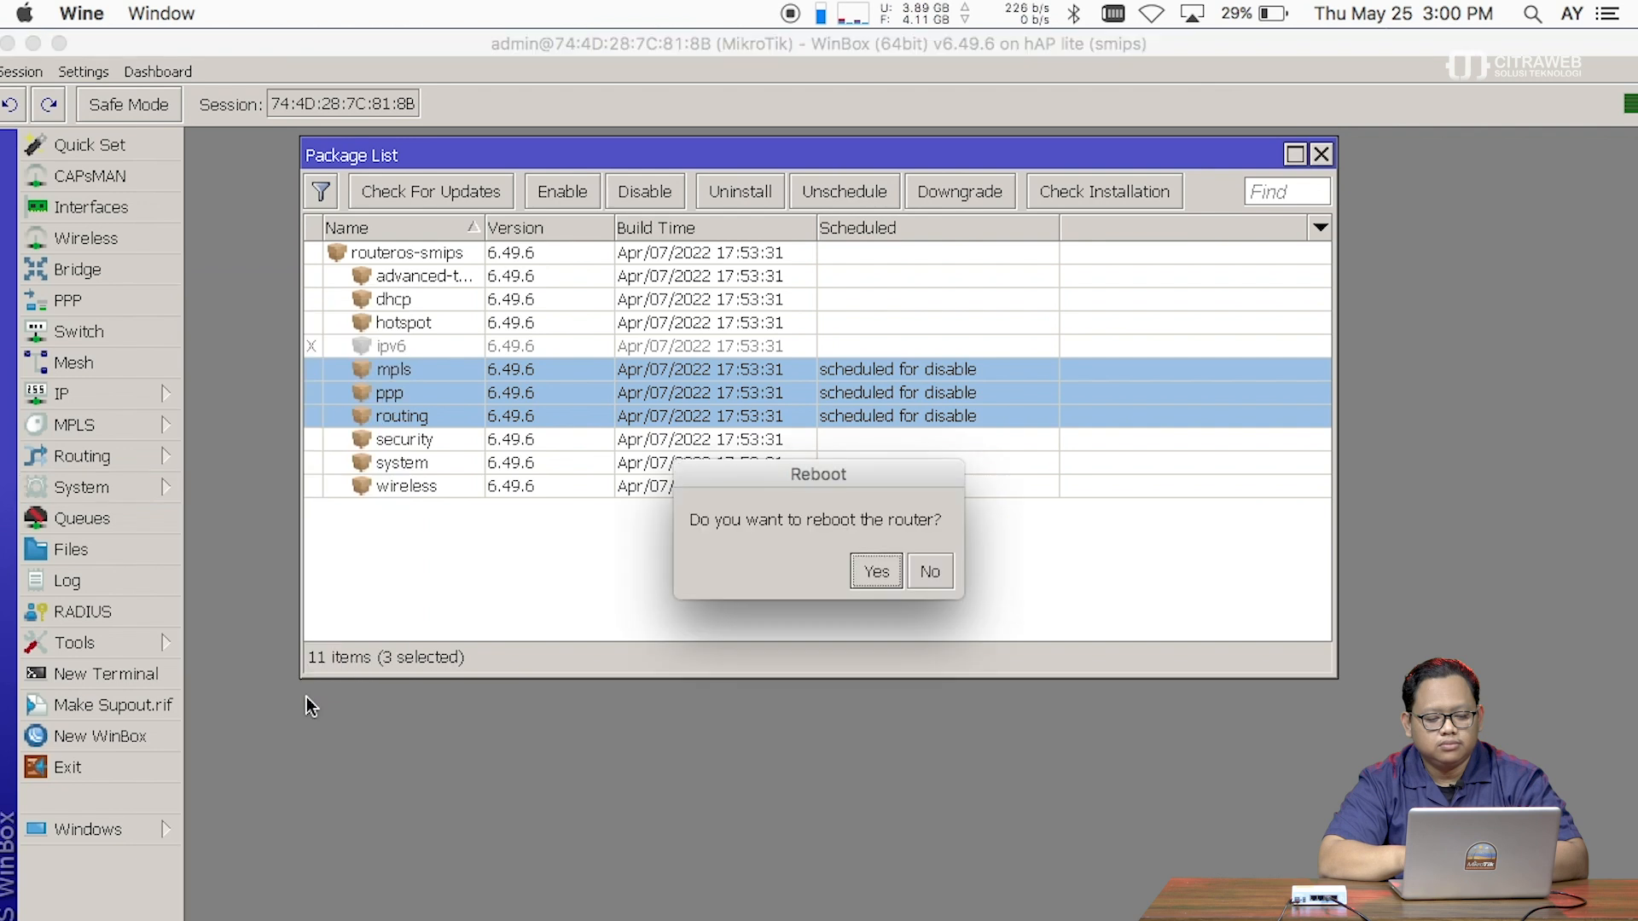
left_click(870, 573)
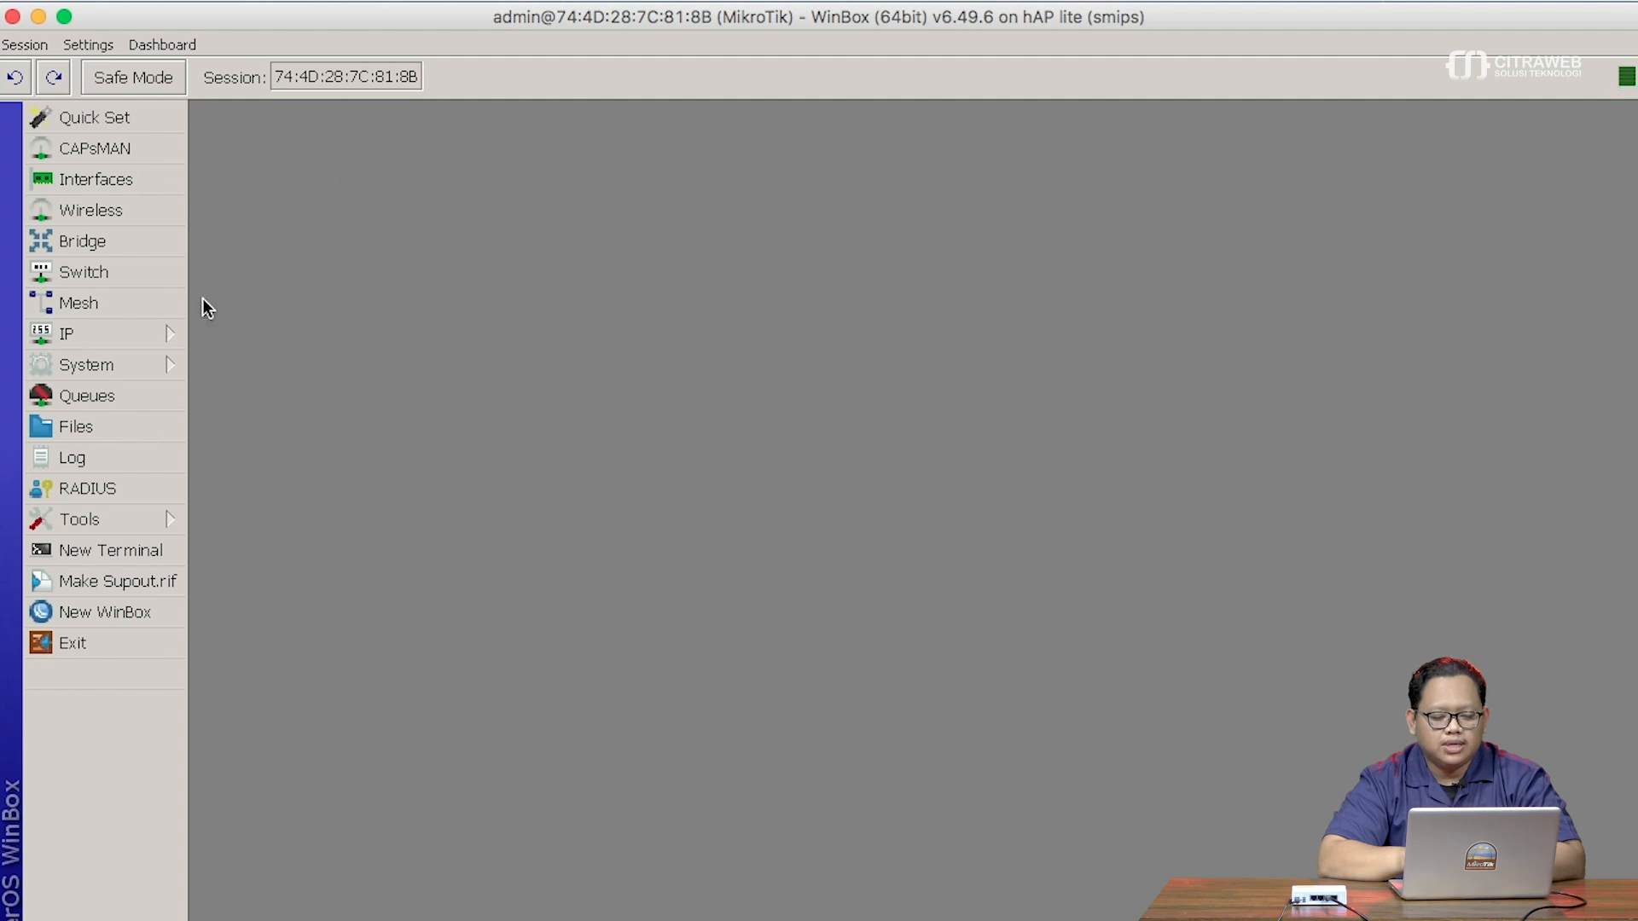
Open the package list and examine the state of the mpls, ppp and routing packages.
left_click(150, 376)
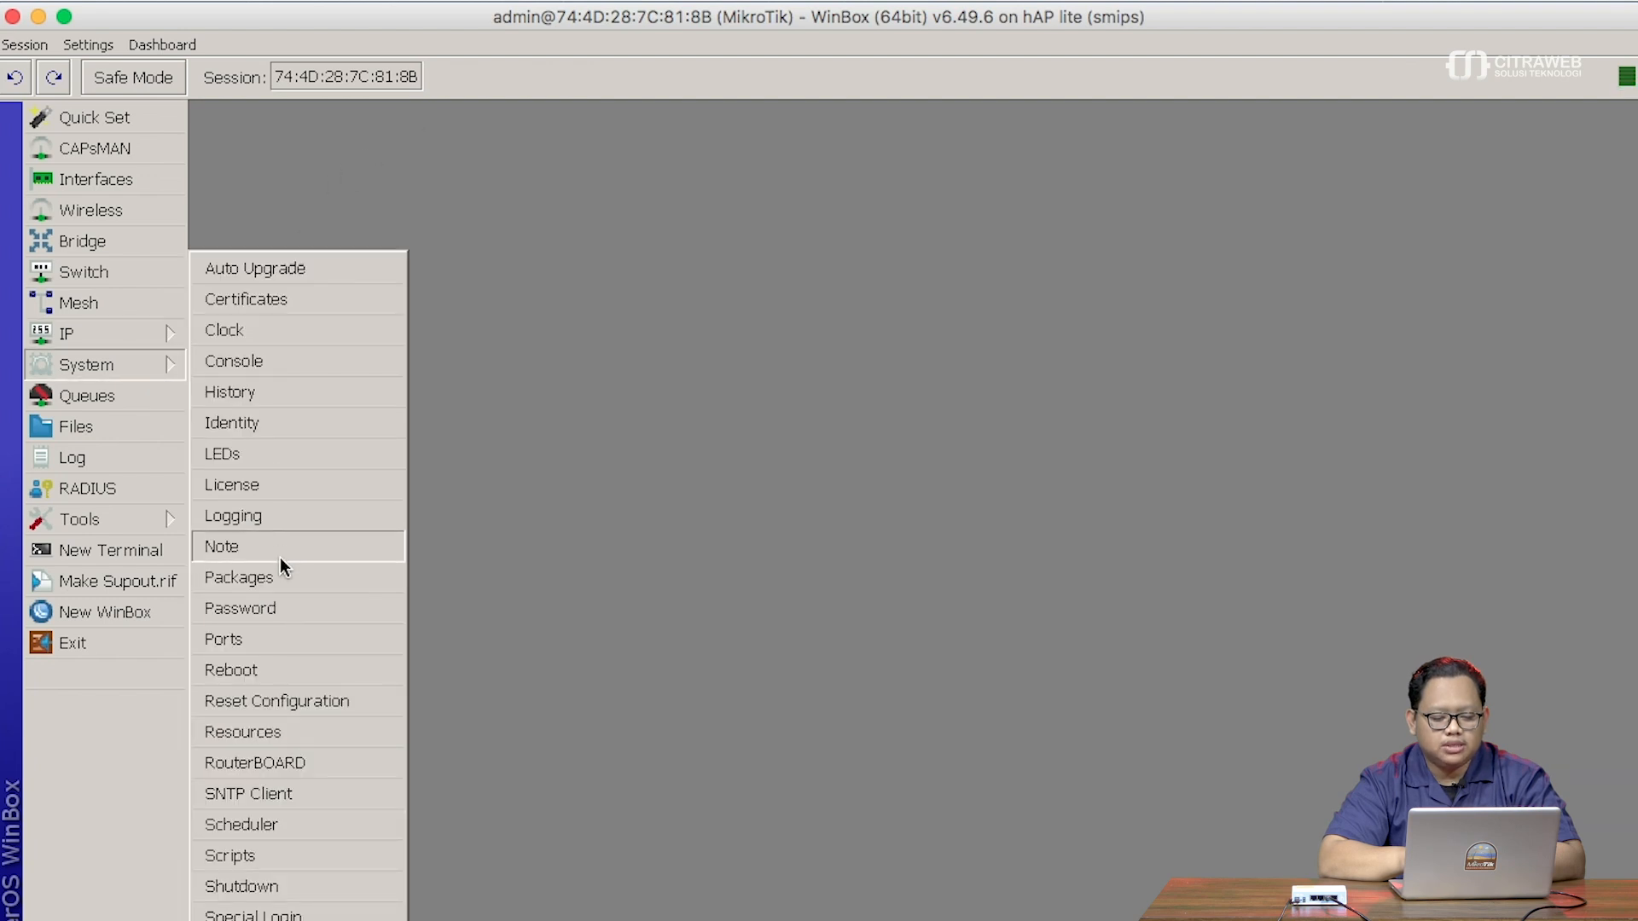
left_click(278, 578)
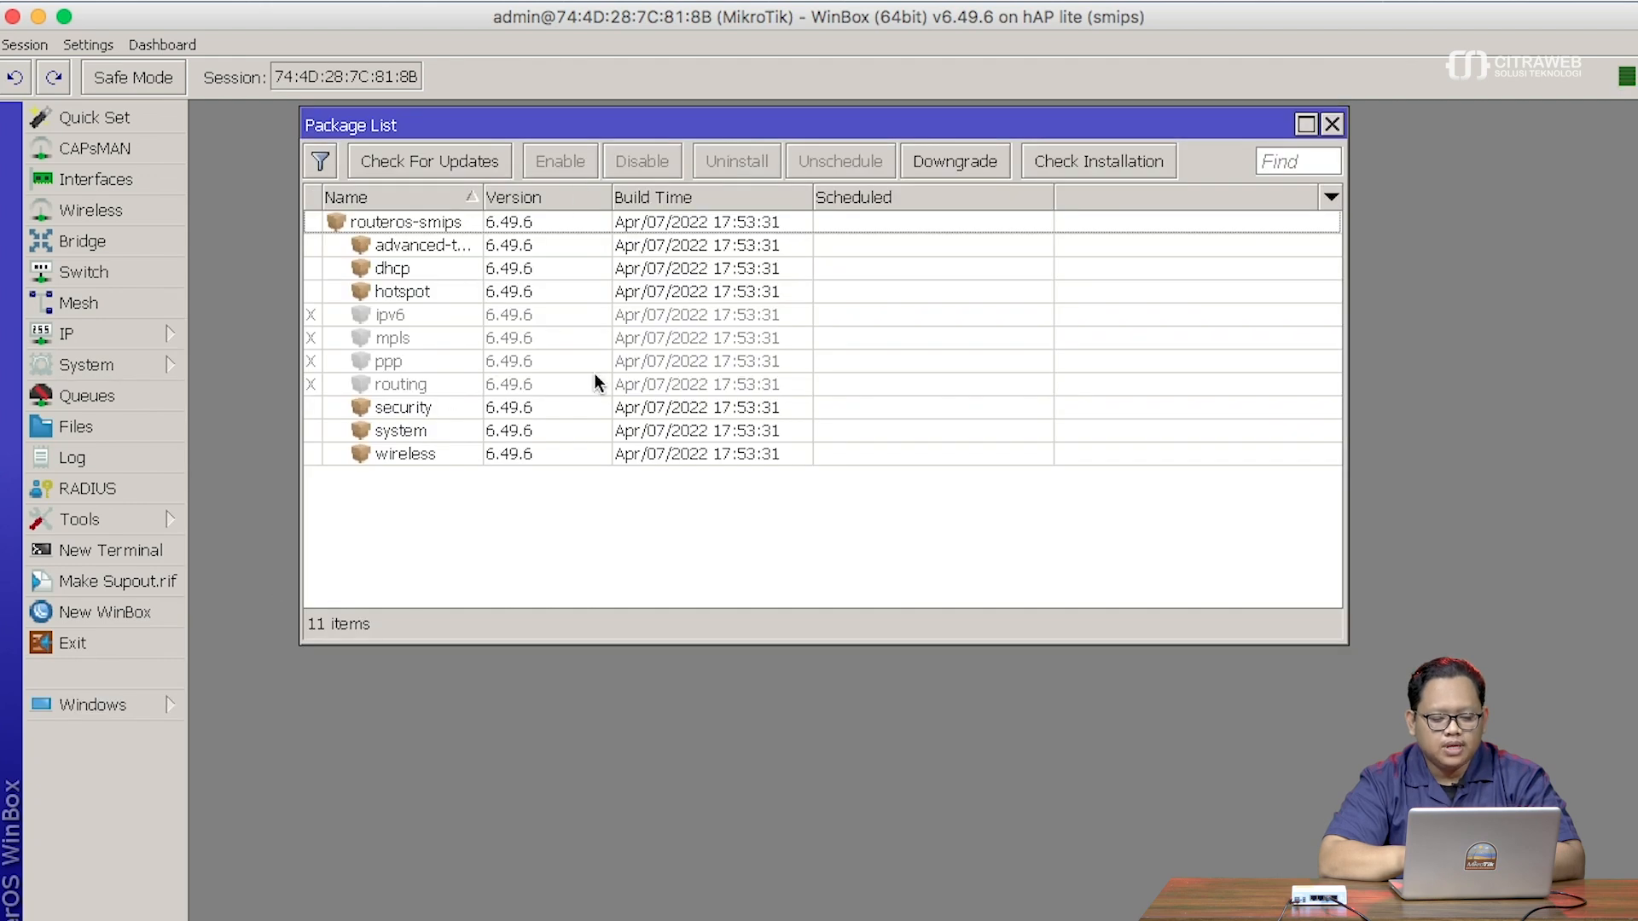
left_click(457, 345)
left_click(458, 365)
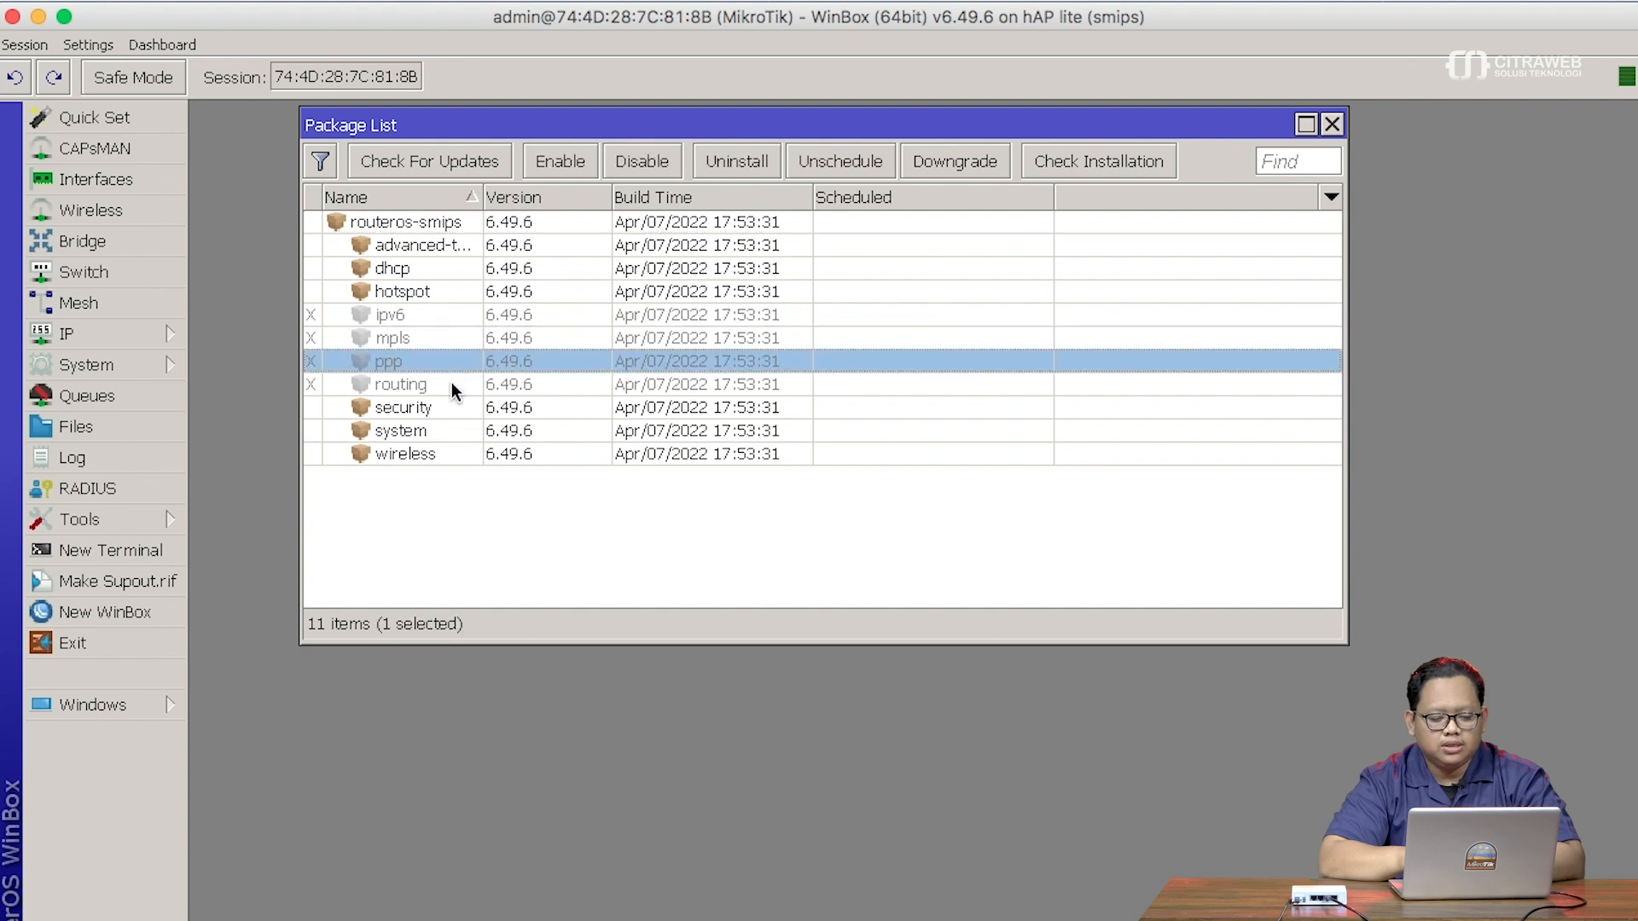
left_click(452, 386)
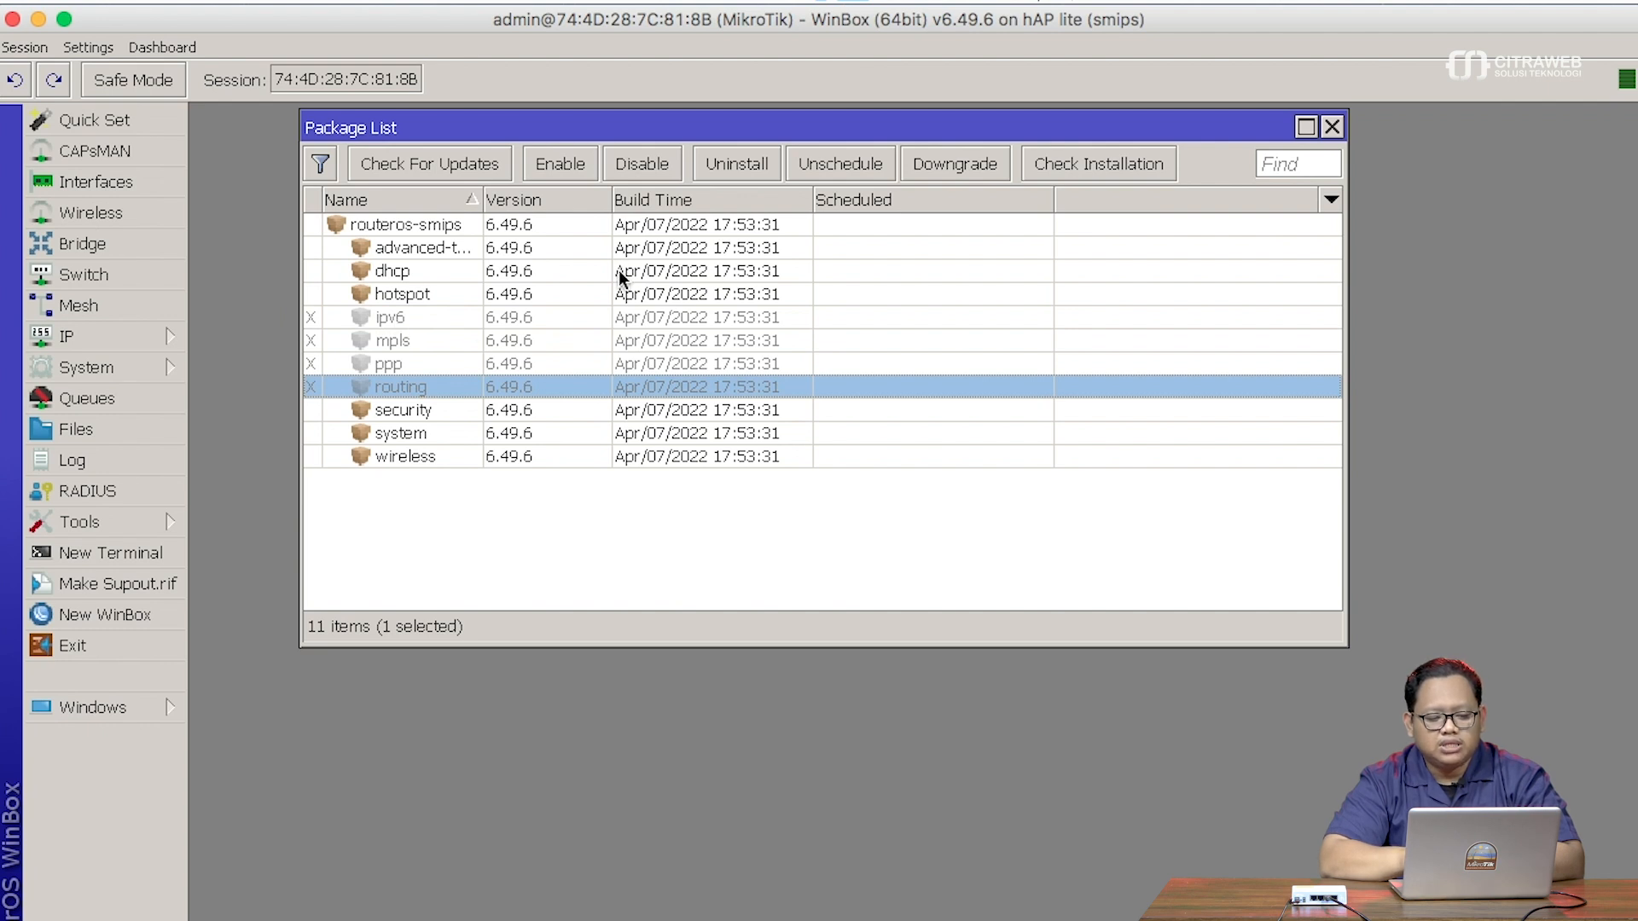
Check for RouterOS updates on the upgrade channel, and download and install version 7.9.1.
left_click(462, 165)
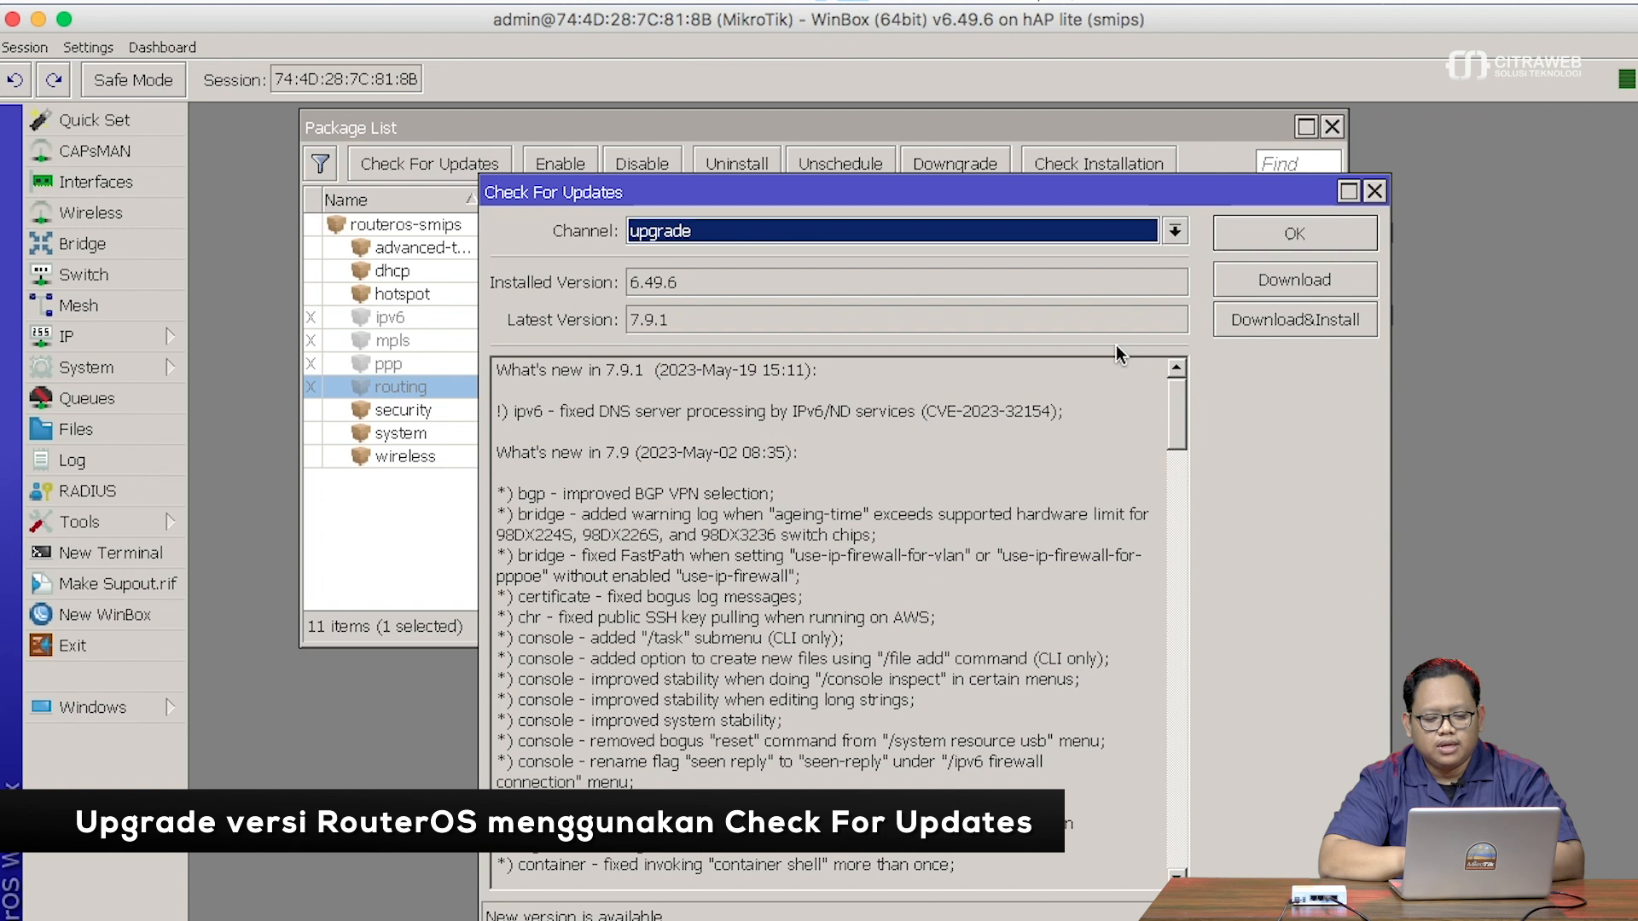
left_click(1174, 231)
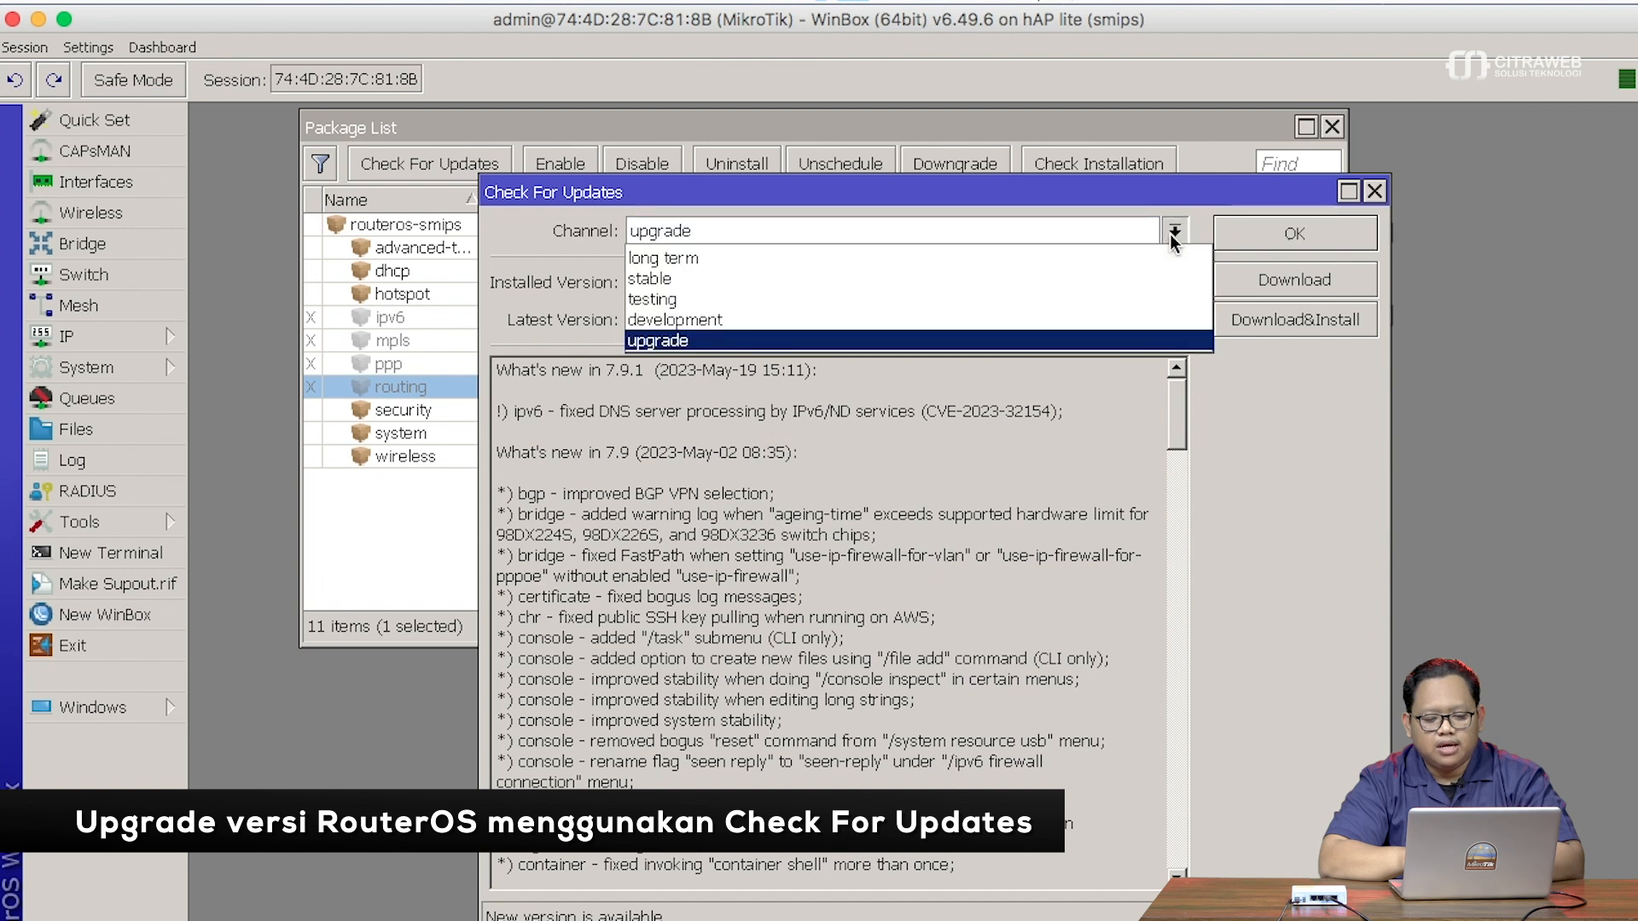
left_click(1124, 339)
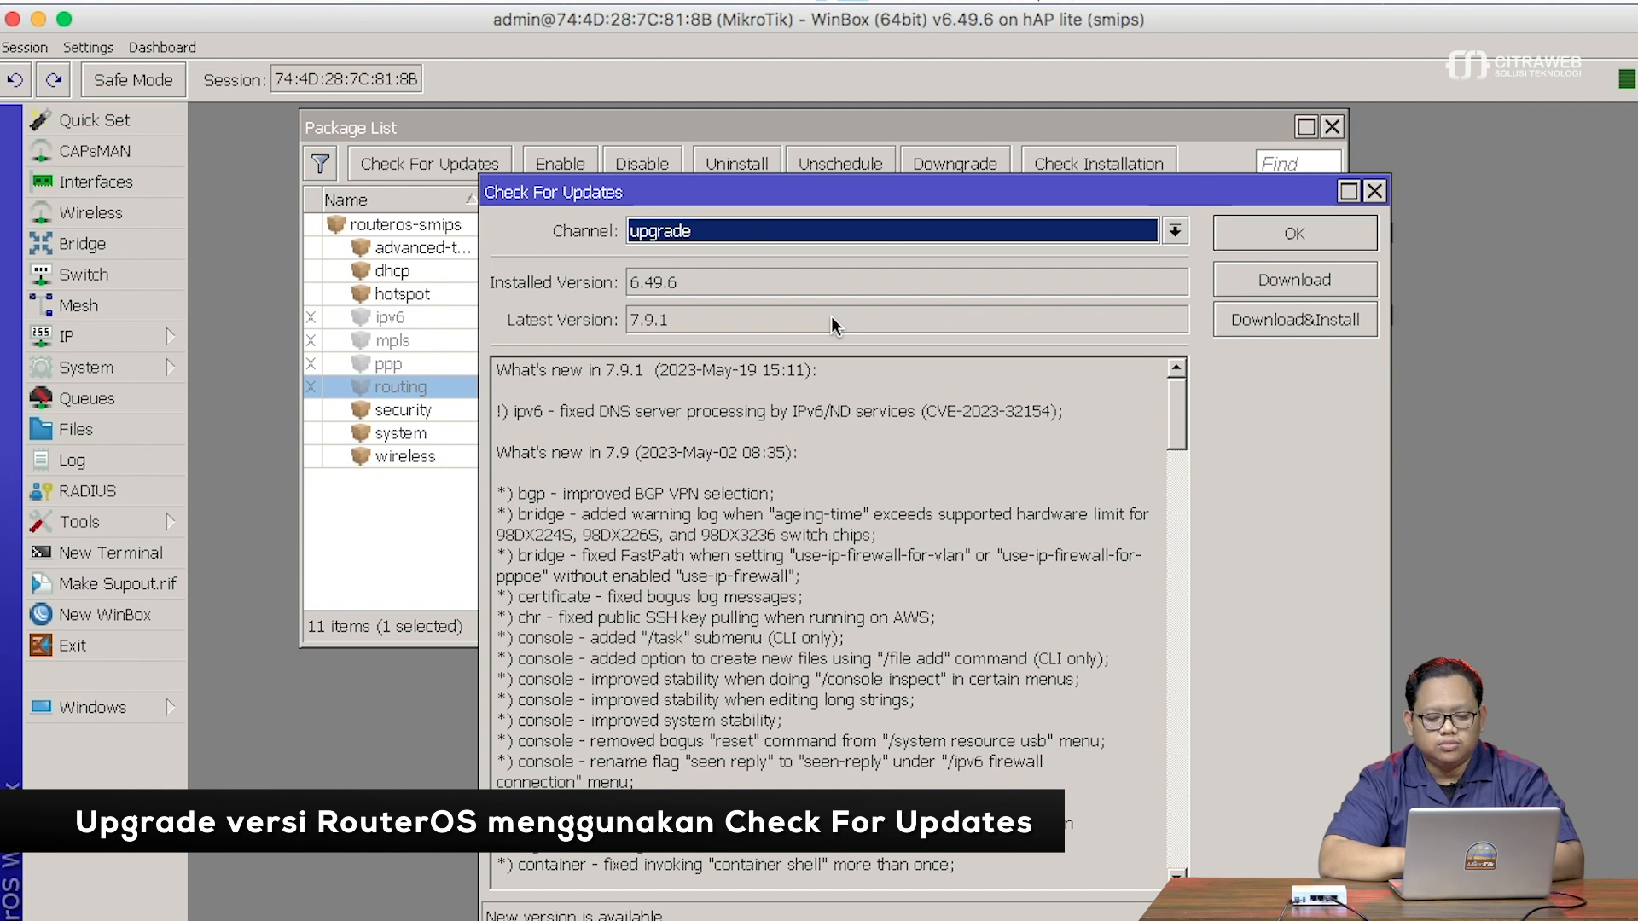
left_click(1266, 321)
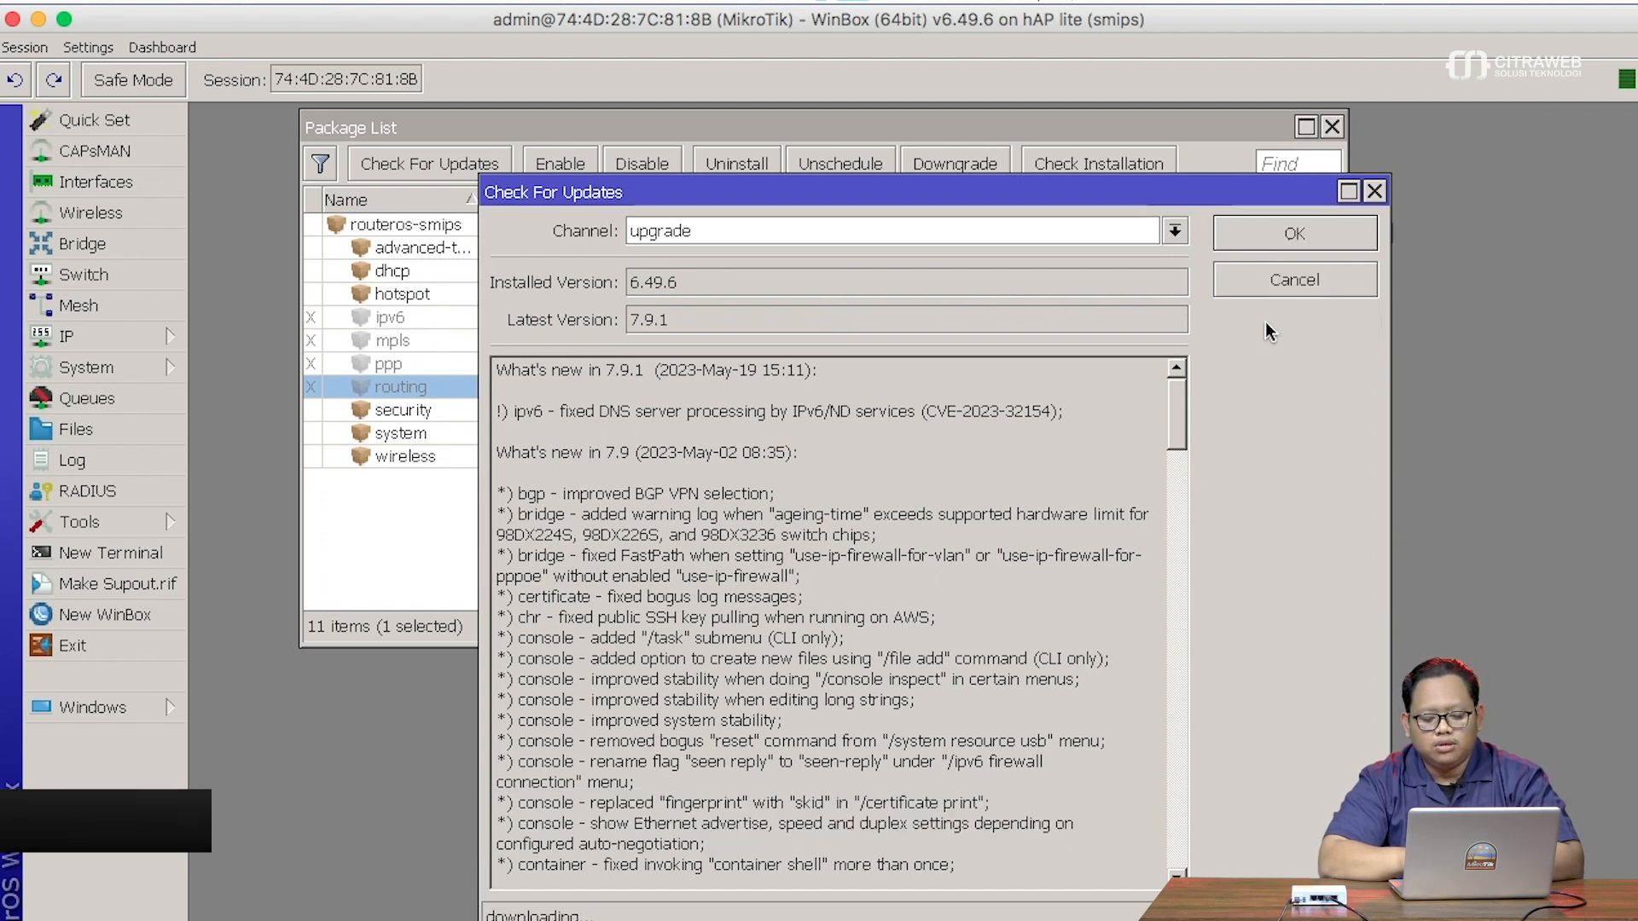
left_click_drag(1057, 179, 1000, 110)
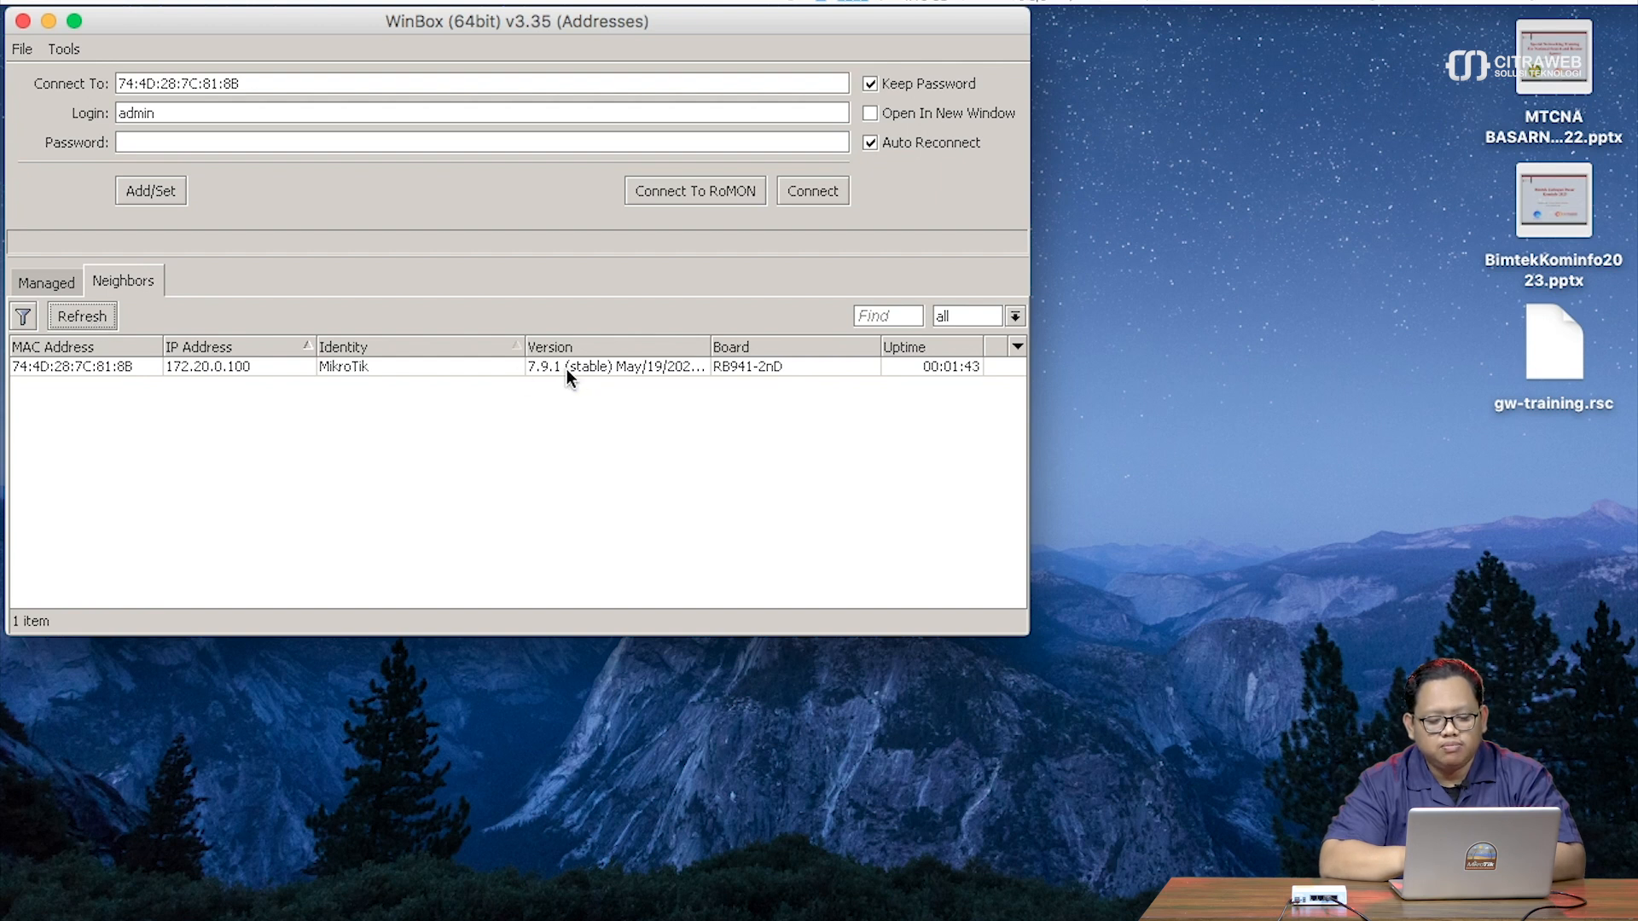
Connect to the MikroTik router from the neighbors list as admin and dismiss the password change request.
left_click(106, 367)
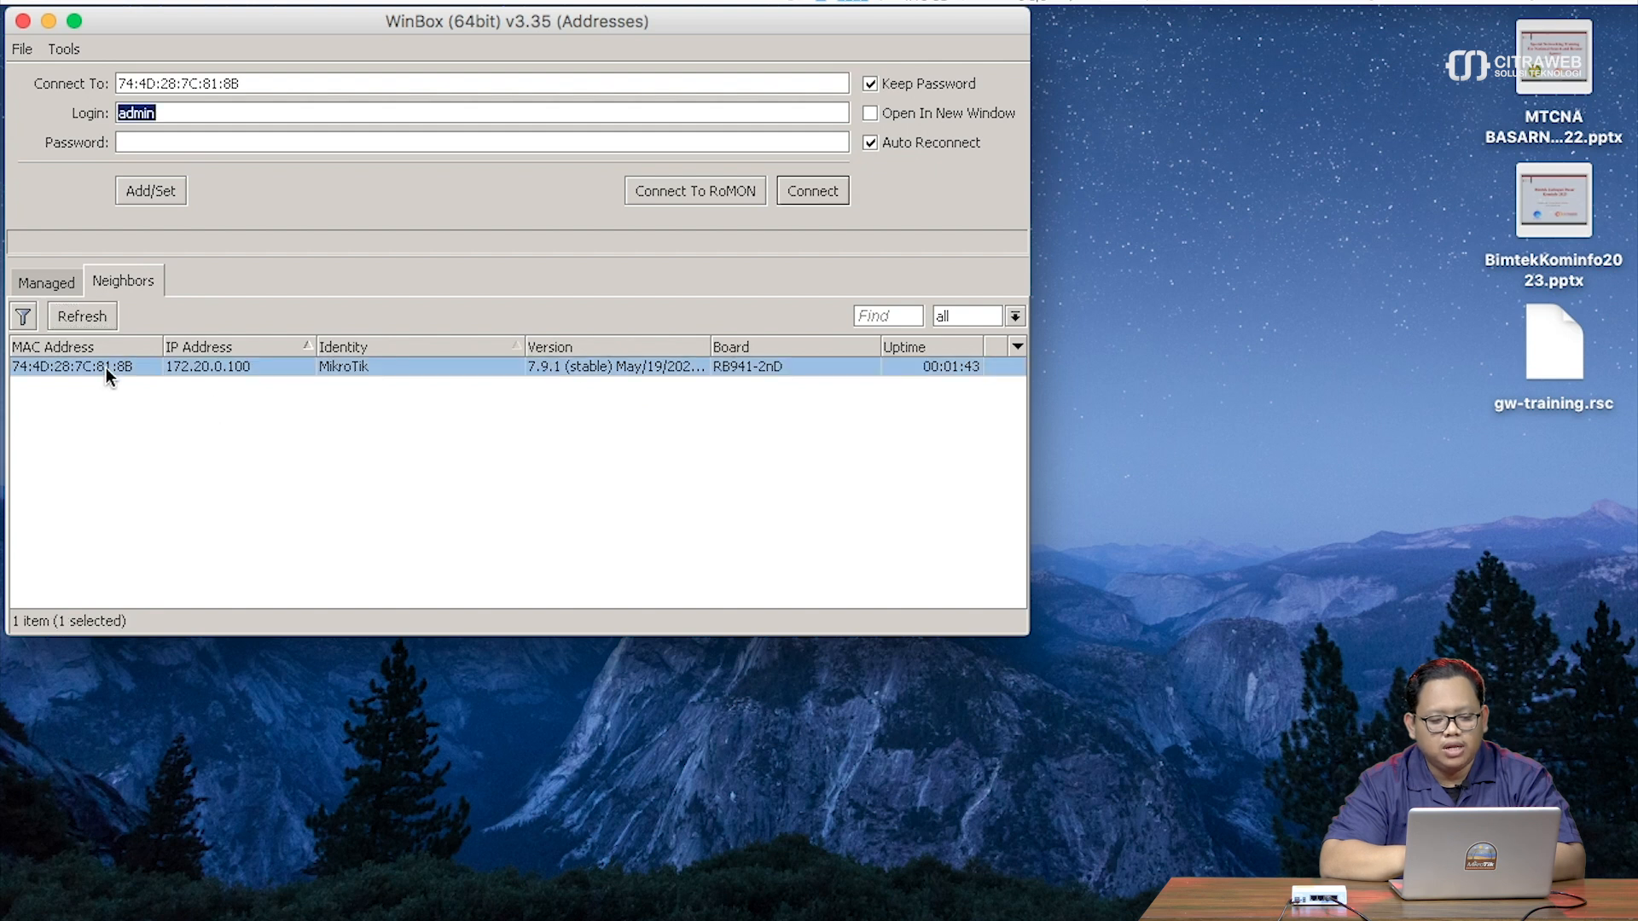
left_click(810, 200)
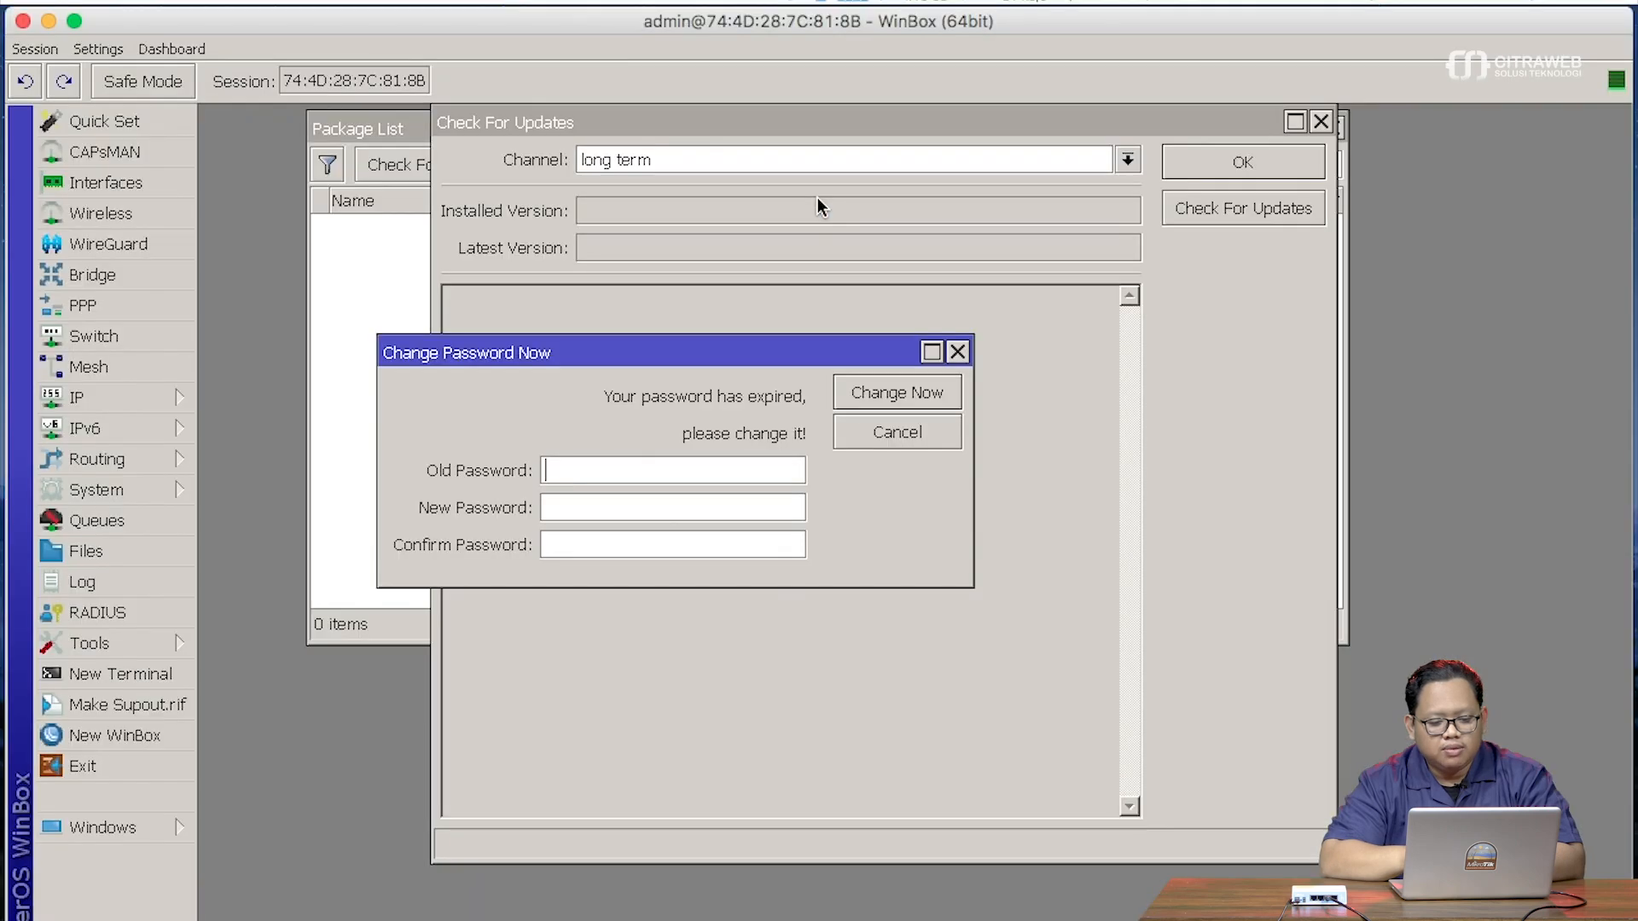
left_click(958, 354)
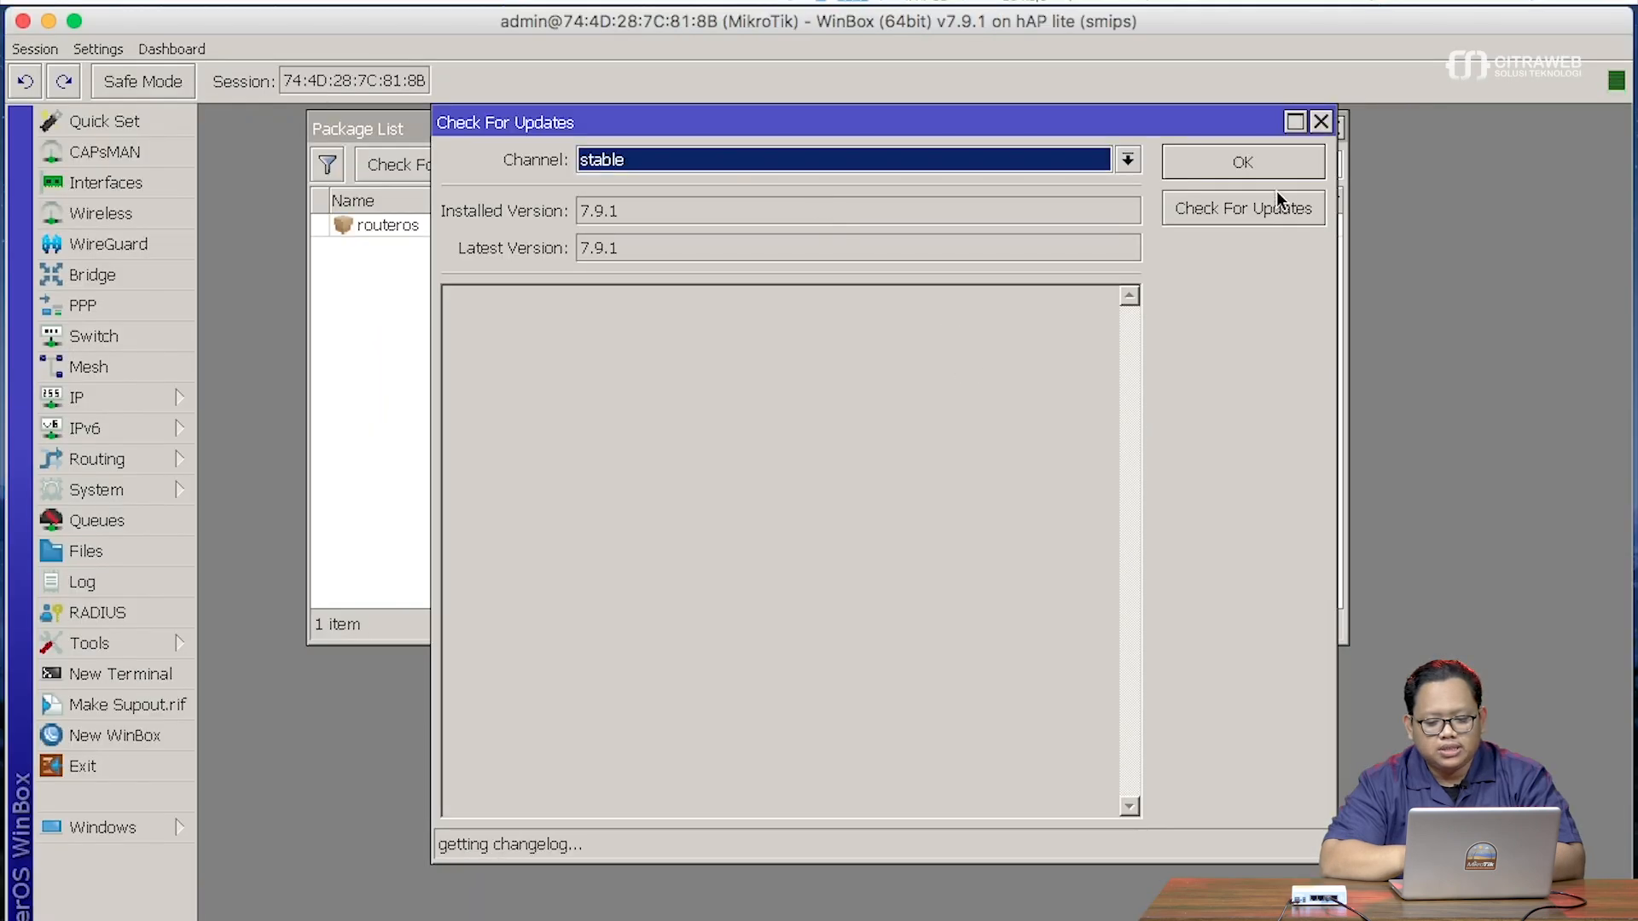
Close the update check and examine the routeros package and its version in the package list.
left_click(1320, 124)
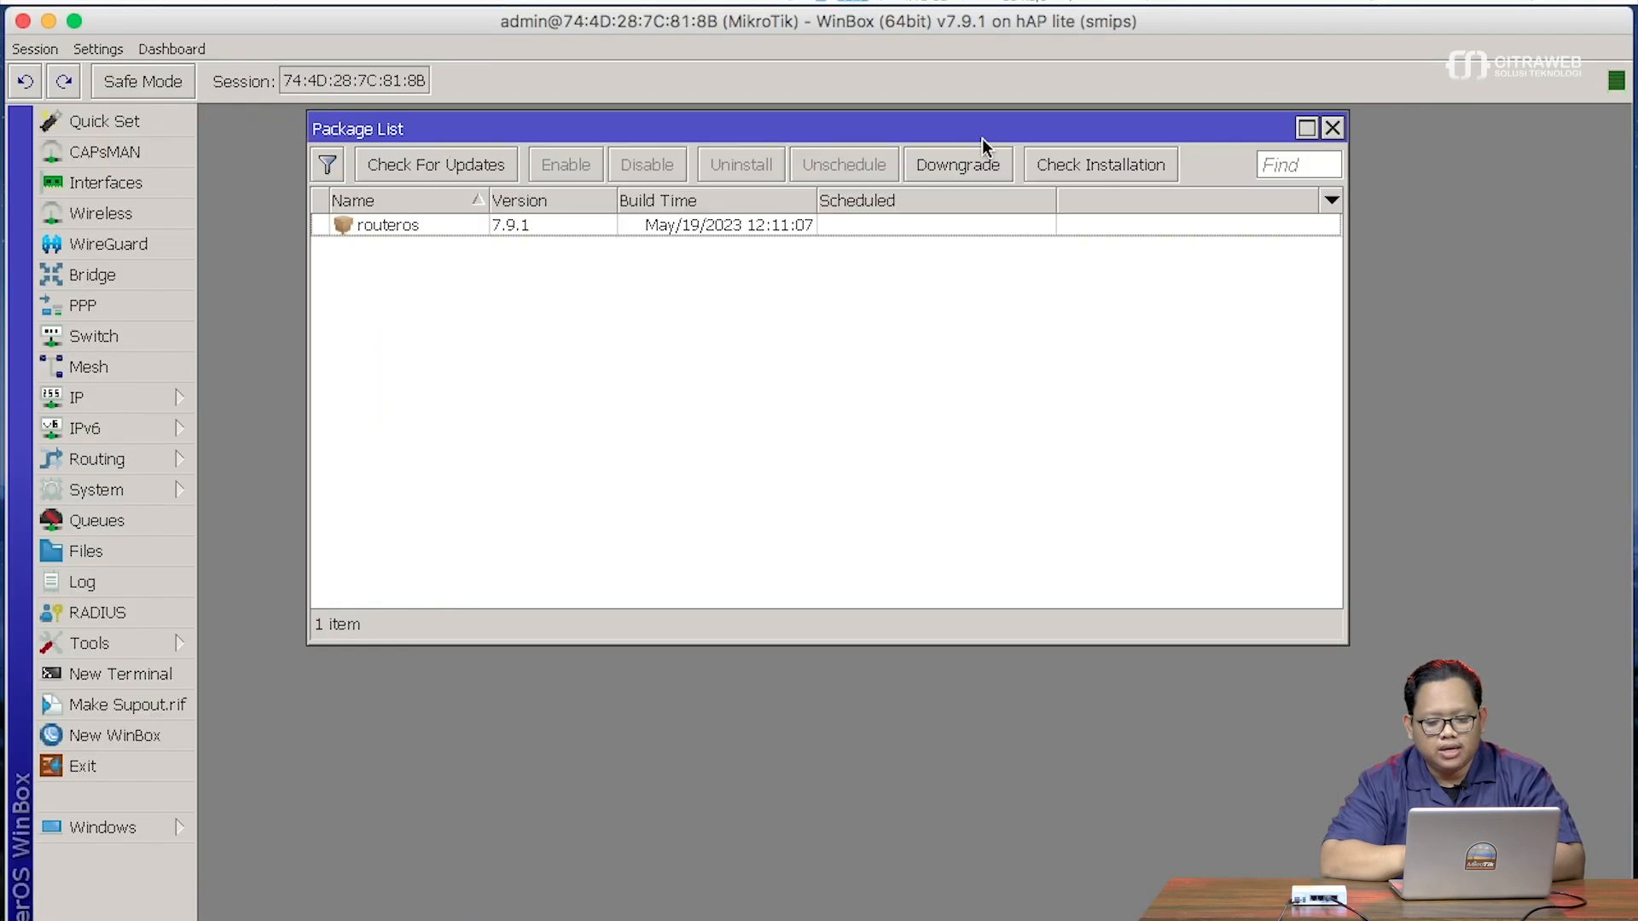
left_click_drag(980, 132, 898, 139)
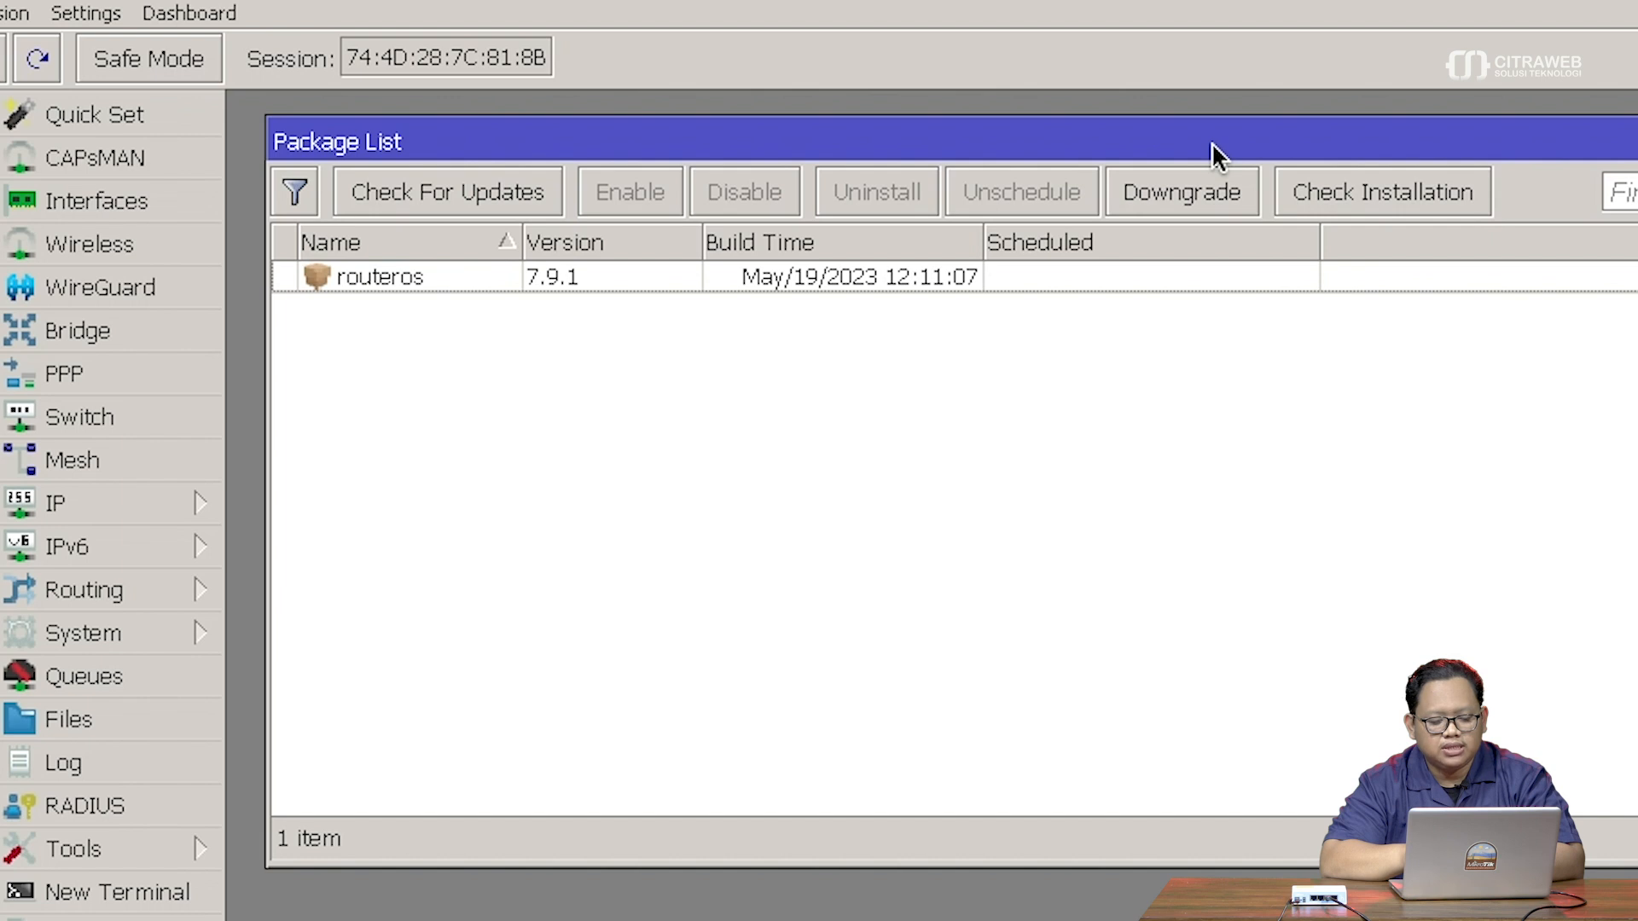
left_click(645, 287)
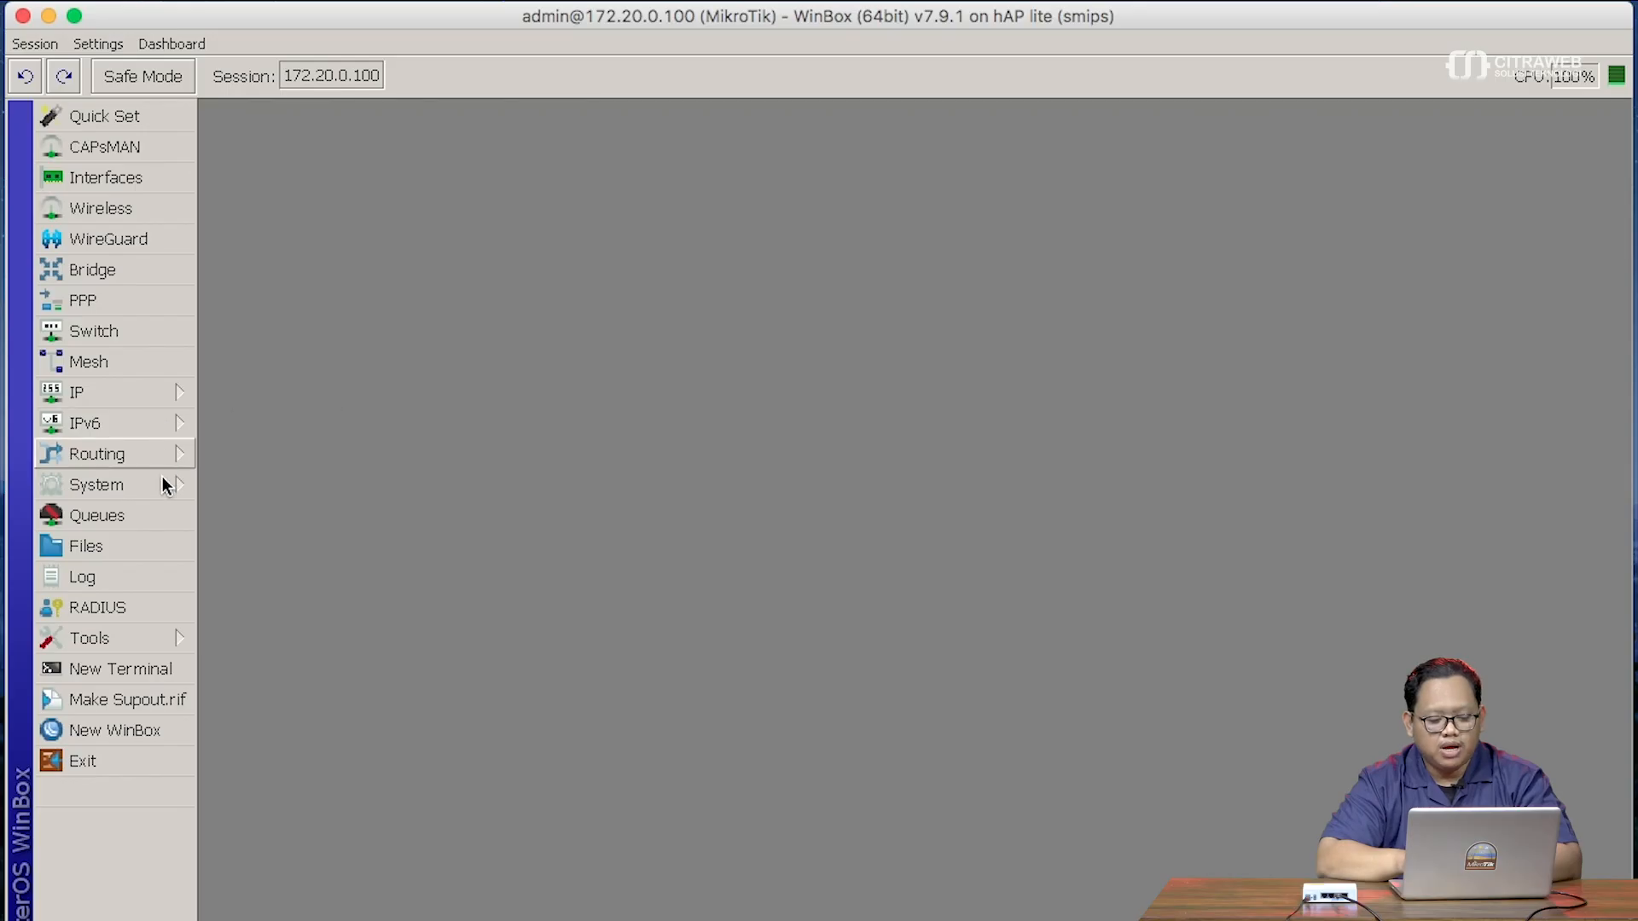
Open a new terminal on the router, skip setting a new password, and reposition the terminal window.
left_click(126, 671)
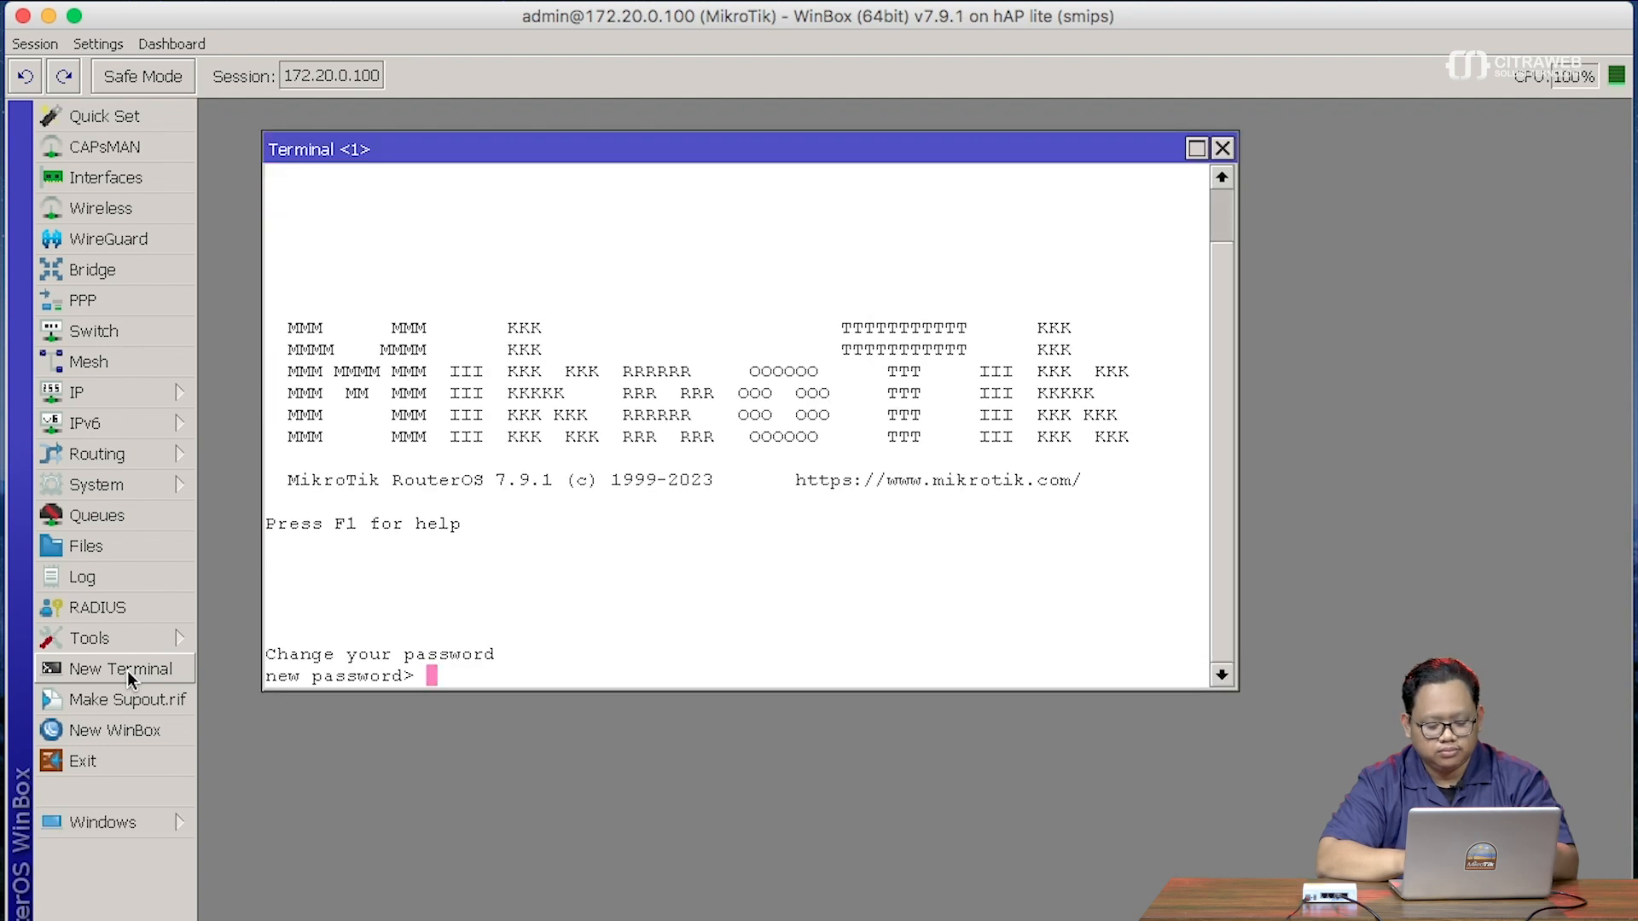
key("ctrl+c")
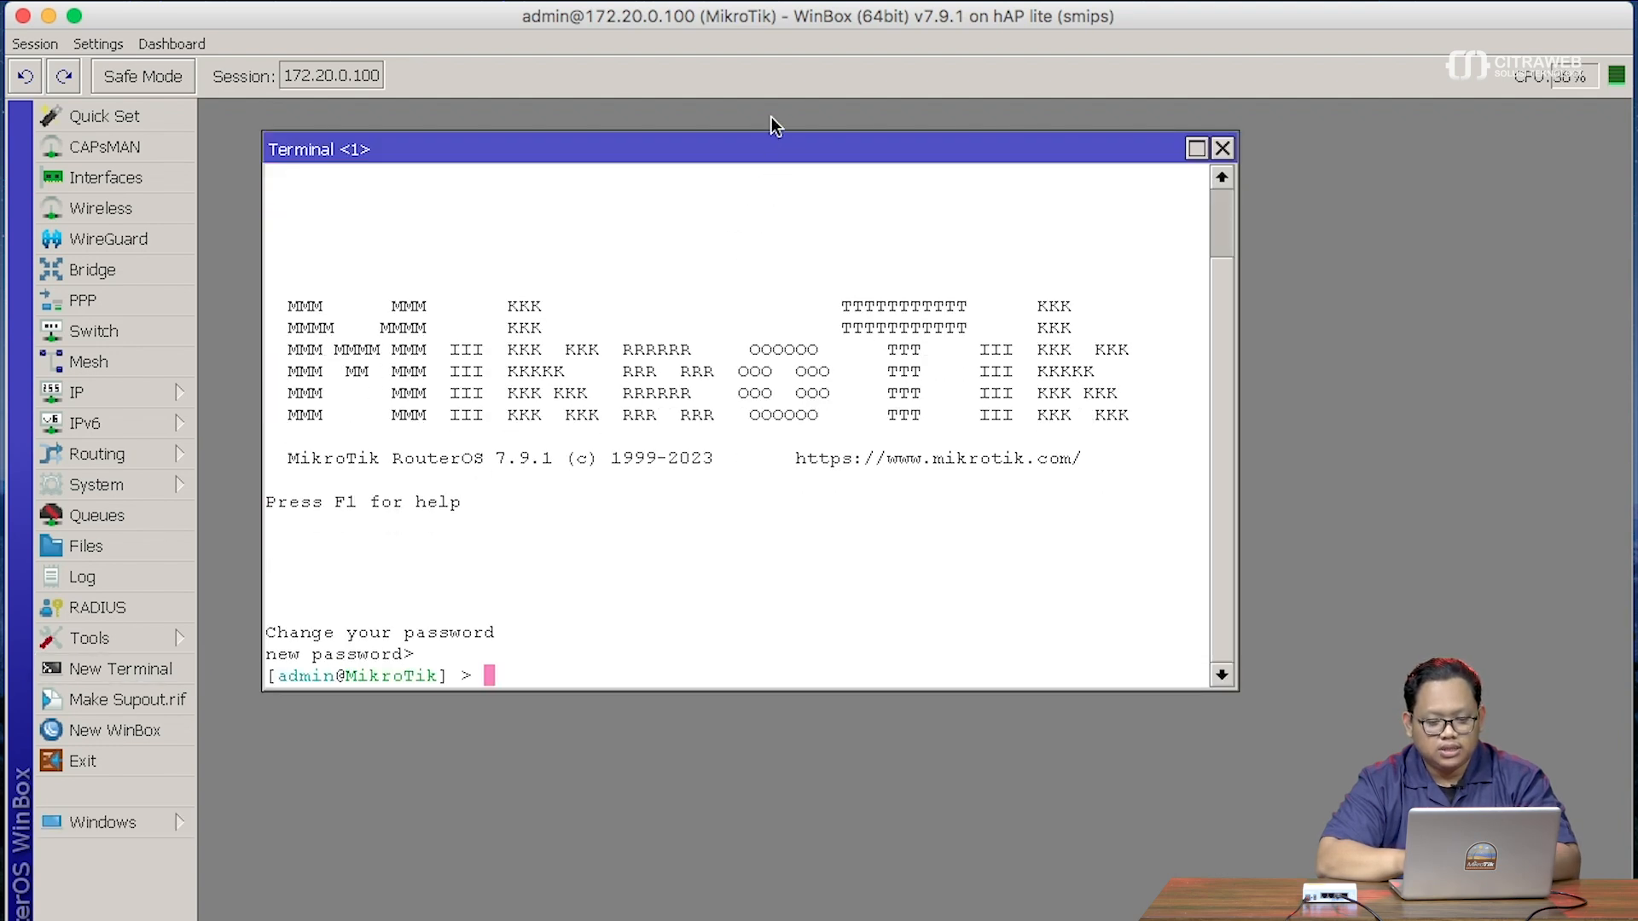
left_click_drag(770, 132, 737, 145)
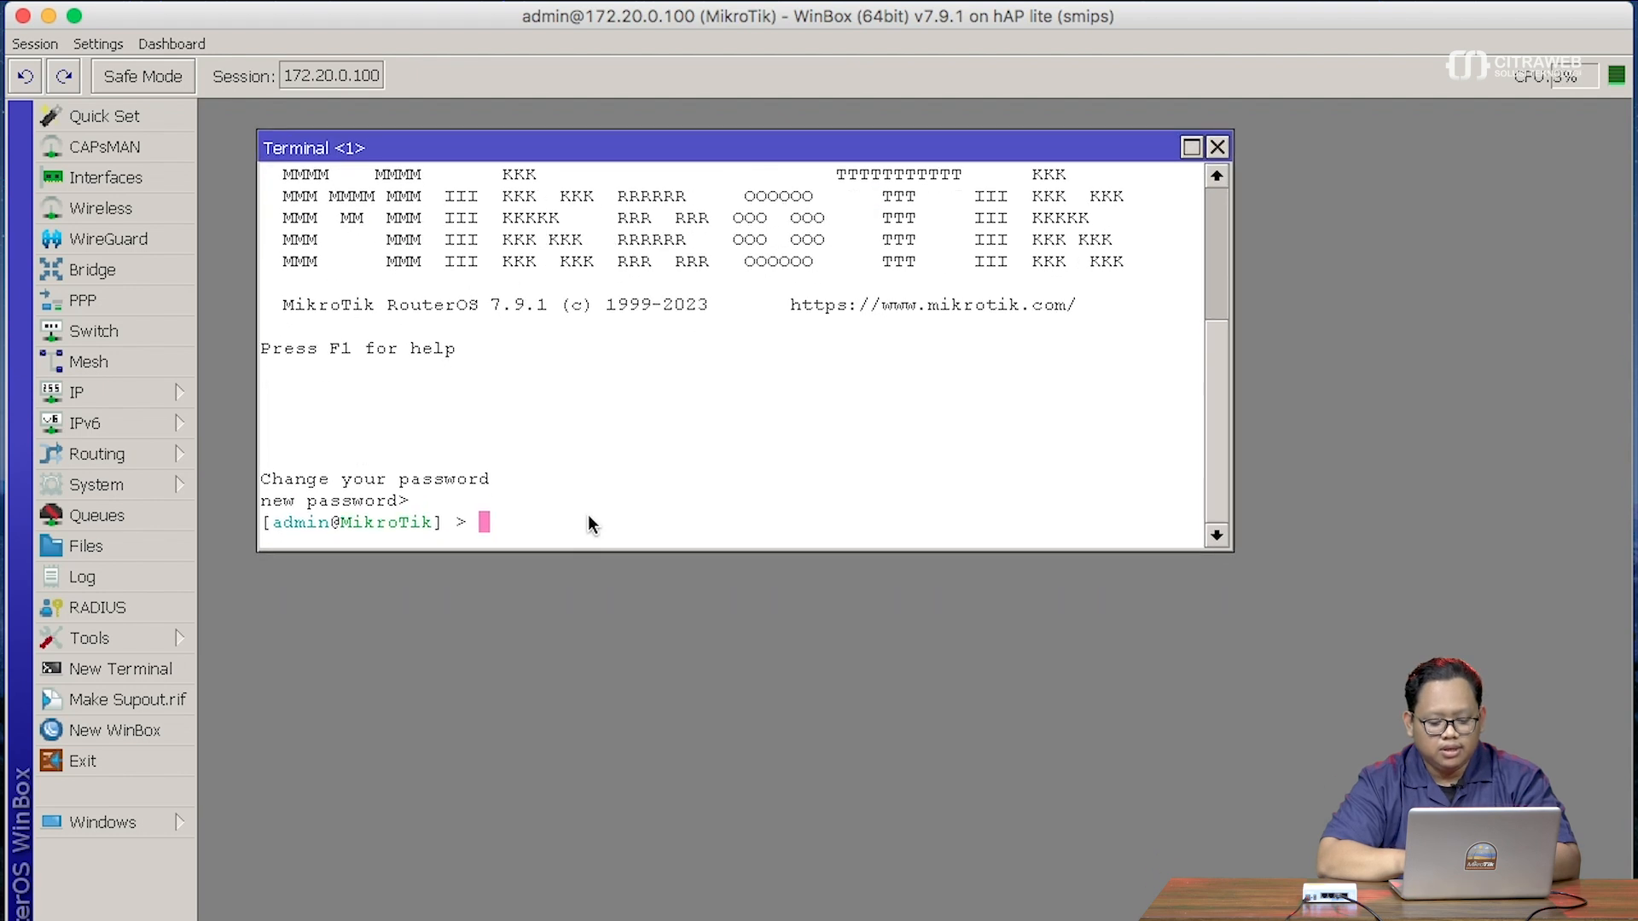
Enter the system/device-mode/ path in the terminal and list its available commands.
type("system/de")
key("Tab")
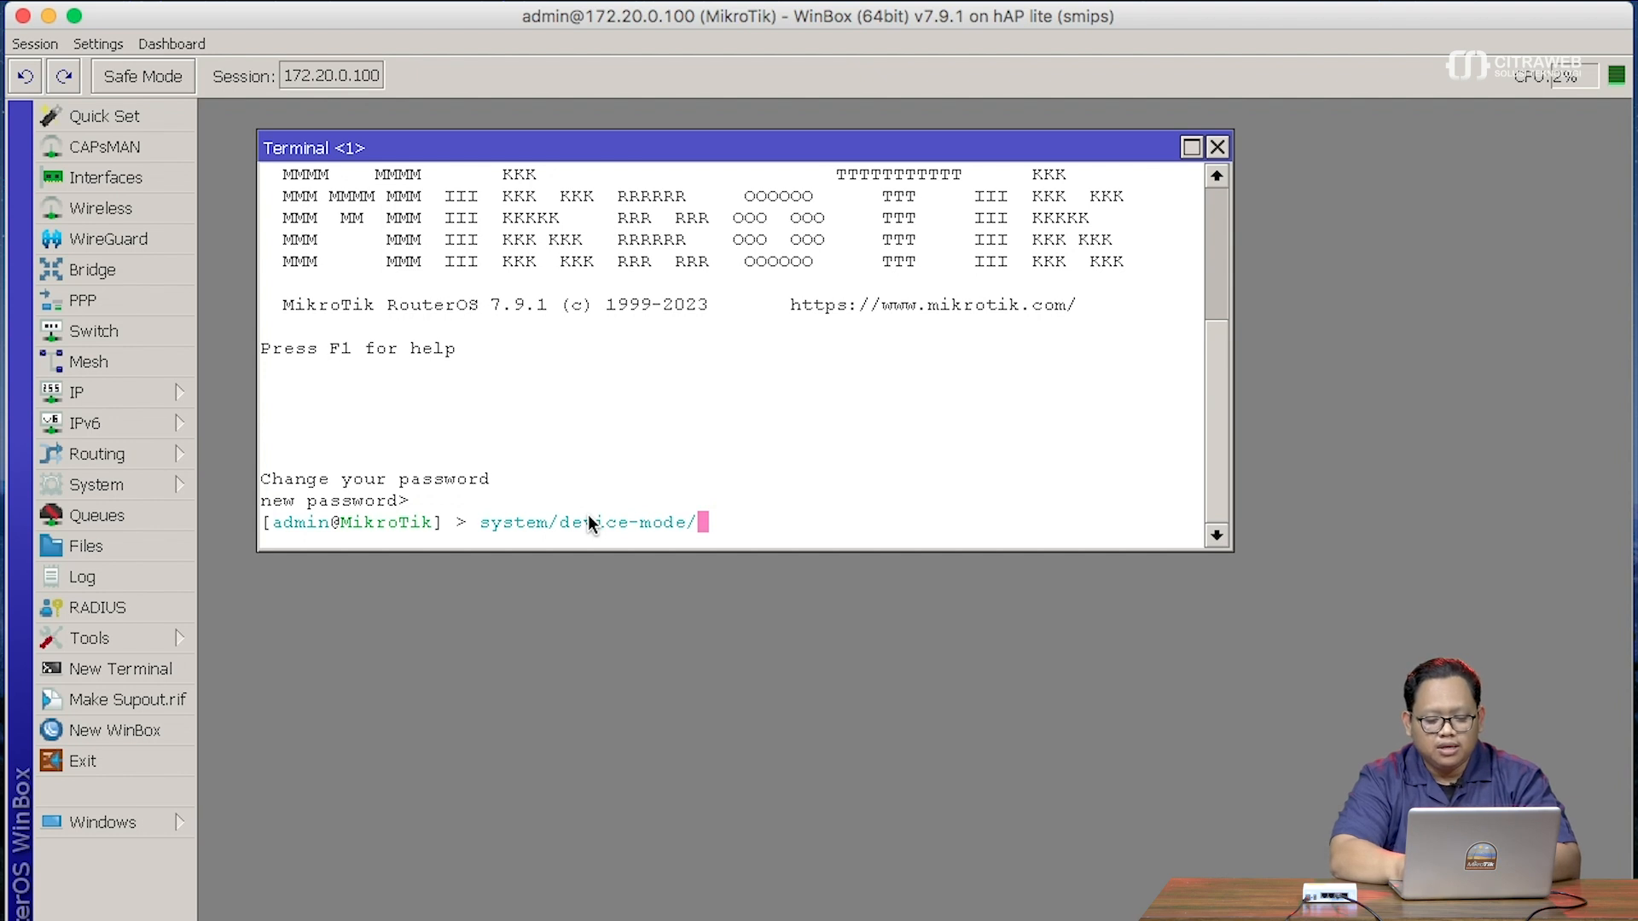
type("upd")
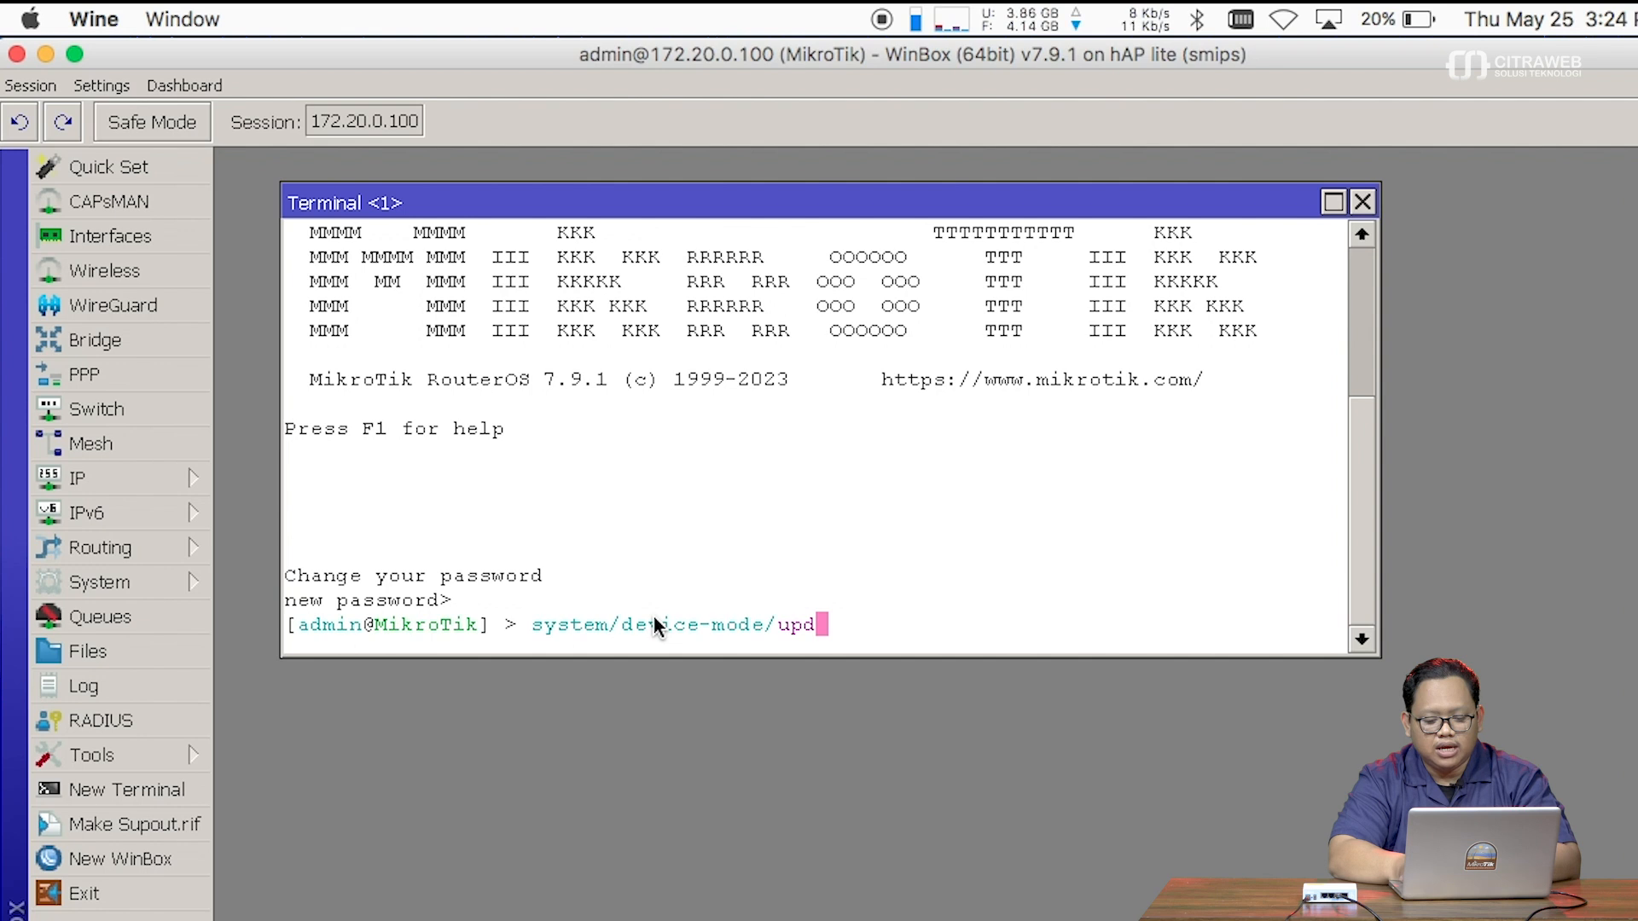
key("BackSpace")
key("BackSpace")
key("BackSpace")
key("Tab")
key("Tab")
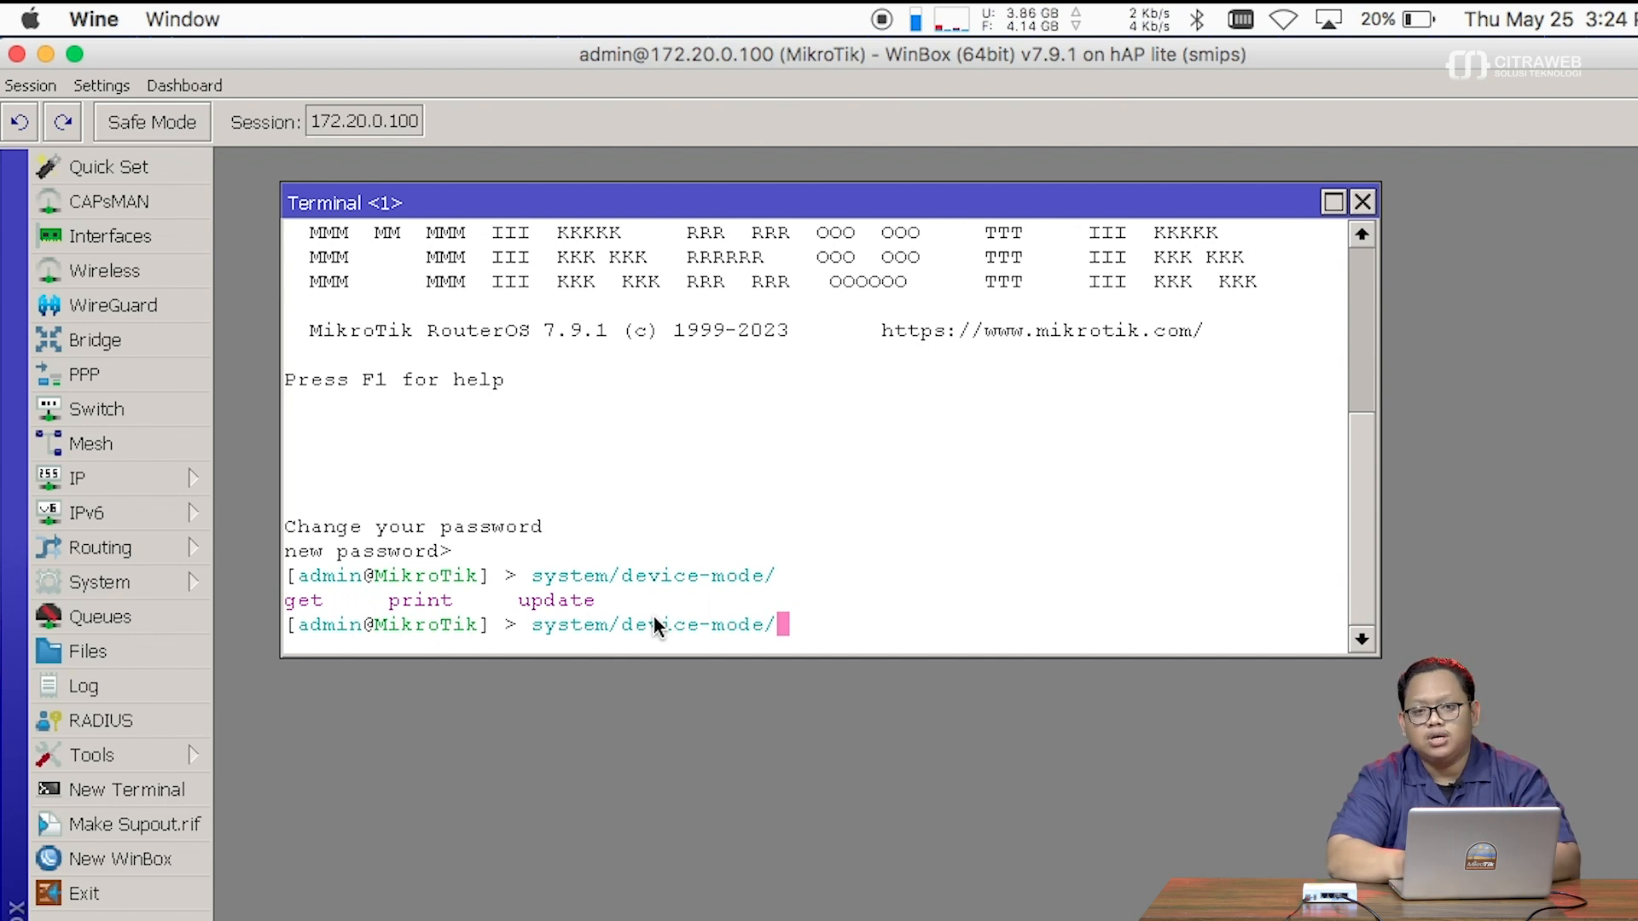
Run system/device-mode/update with mode=home, listing the update parameters along the way.
type("upd")
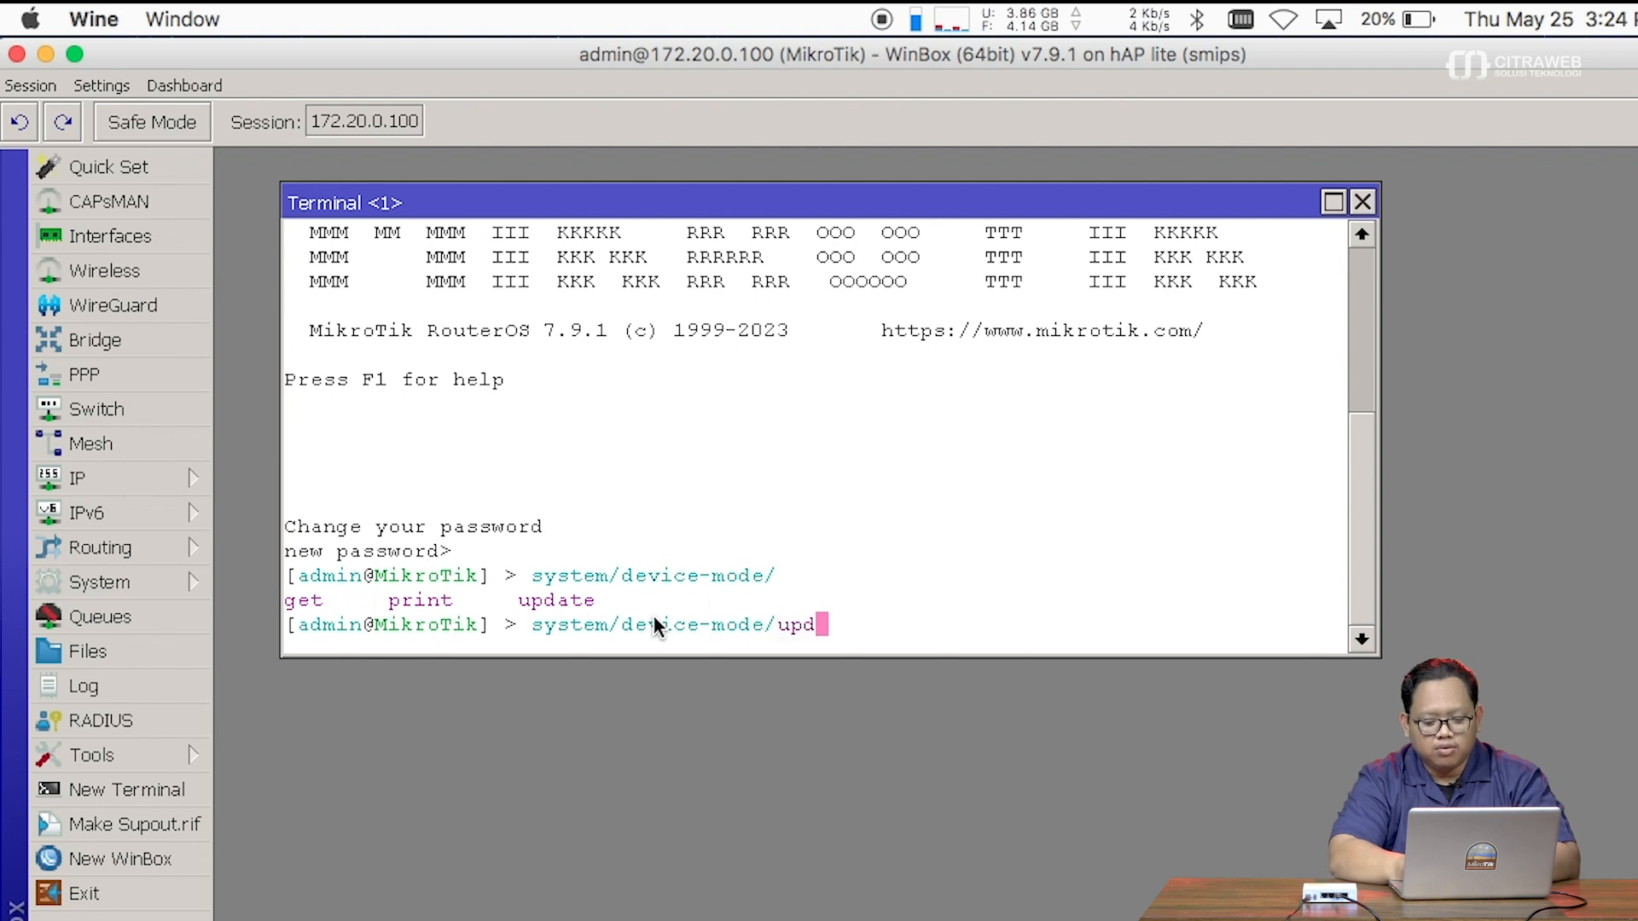
key("Tab")
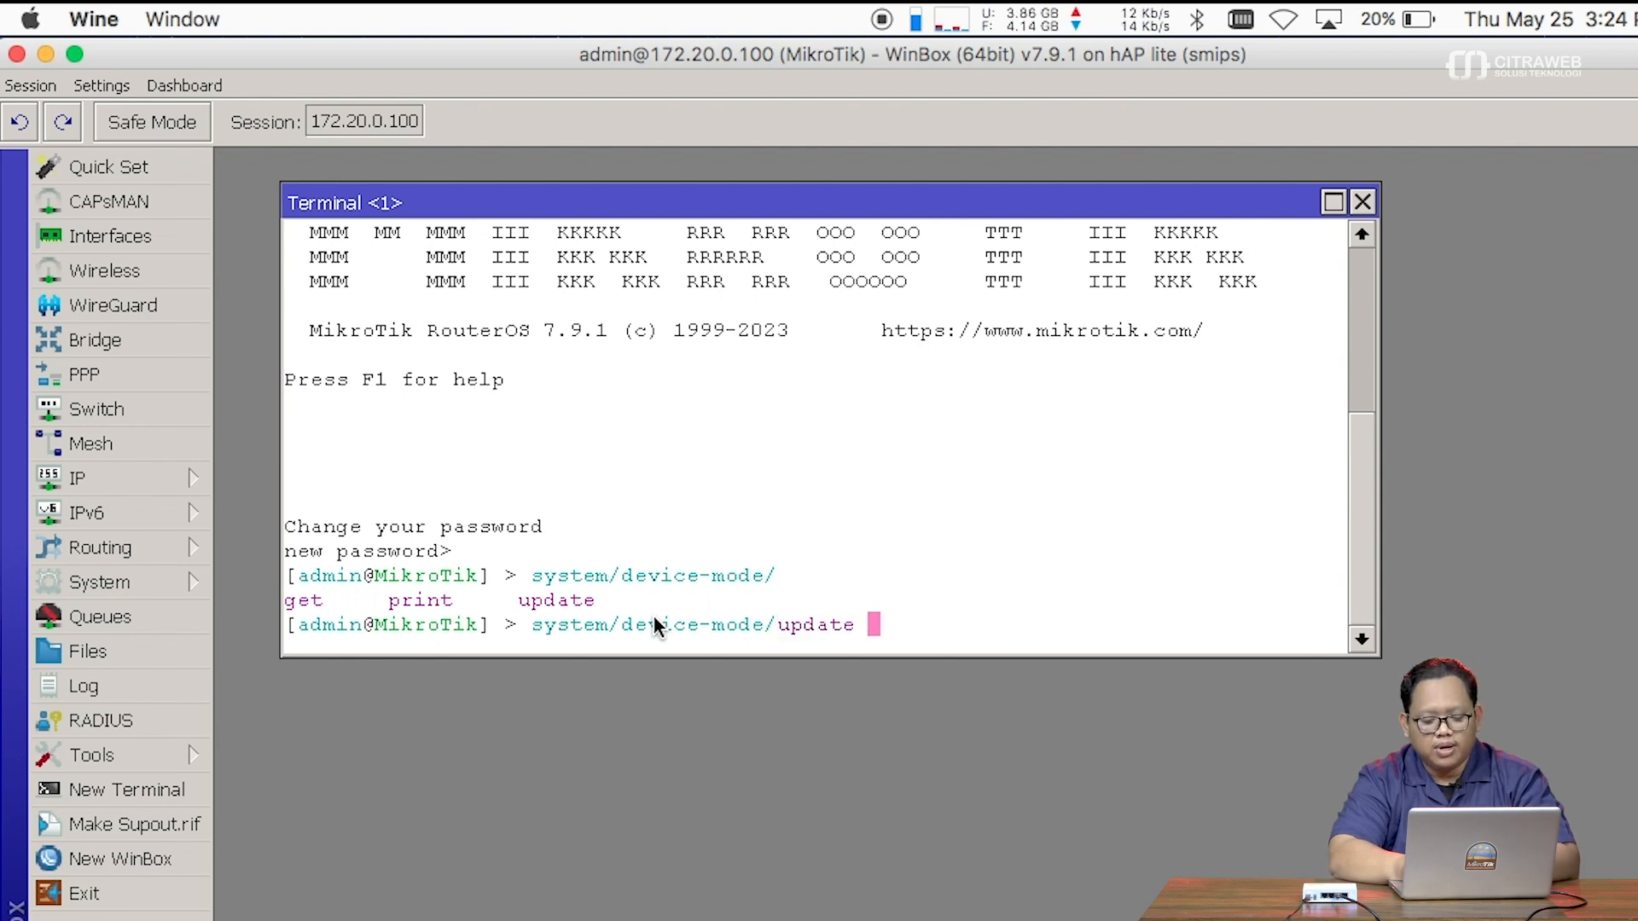
key("Tab")
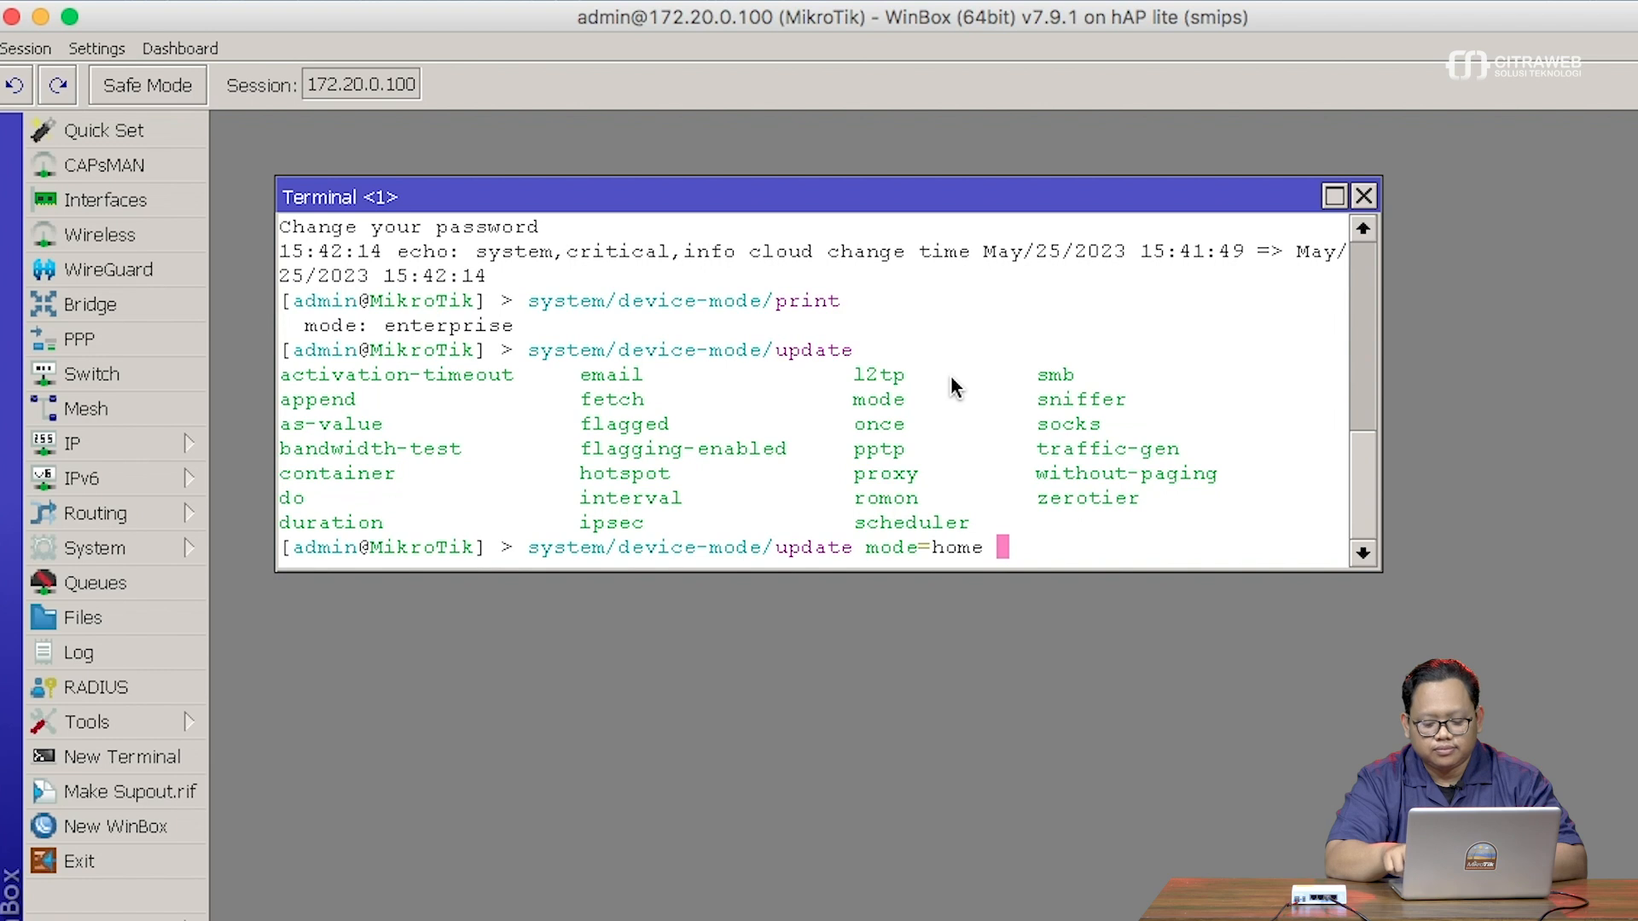
key("Return")
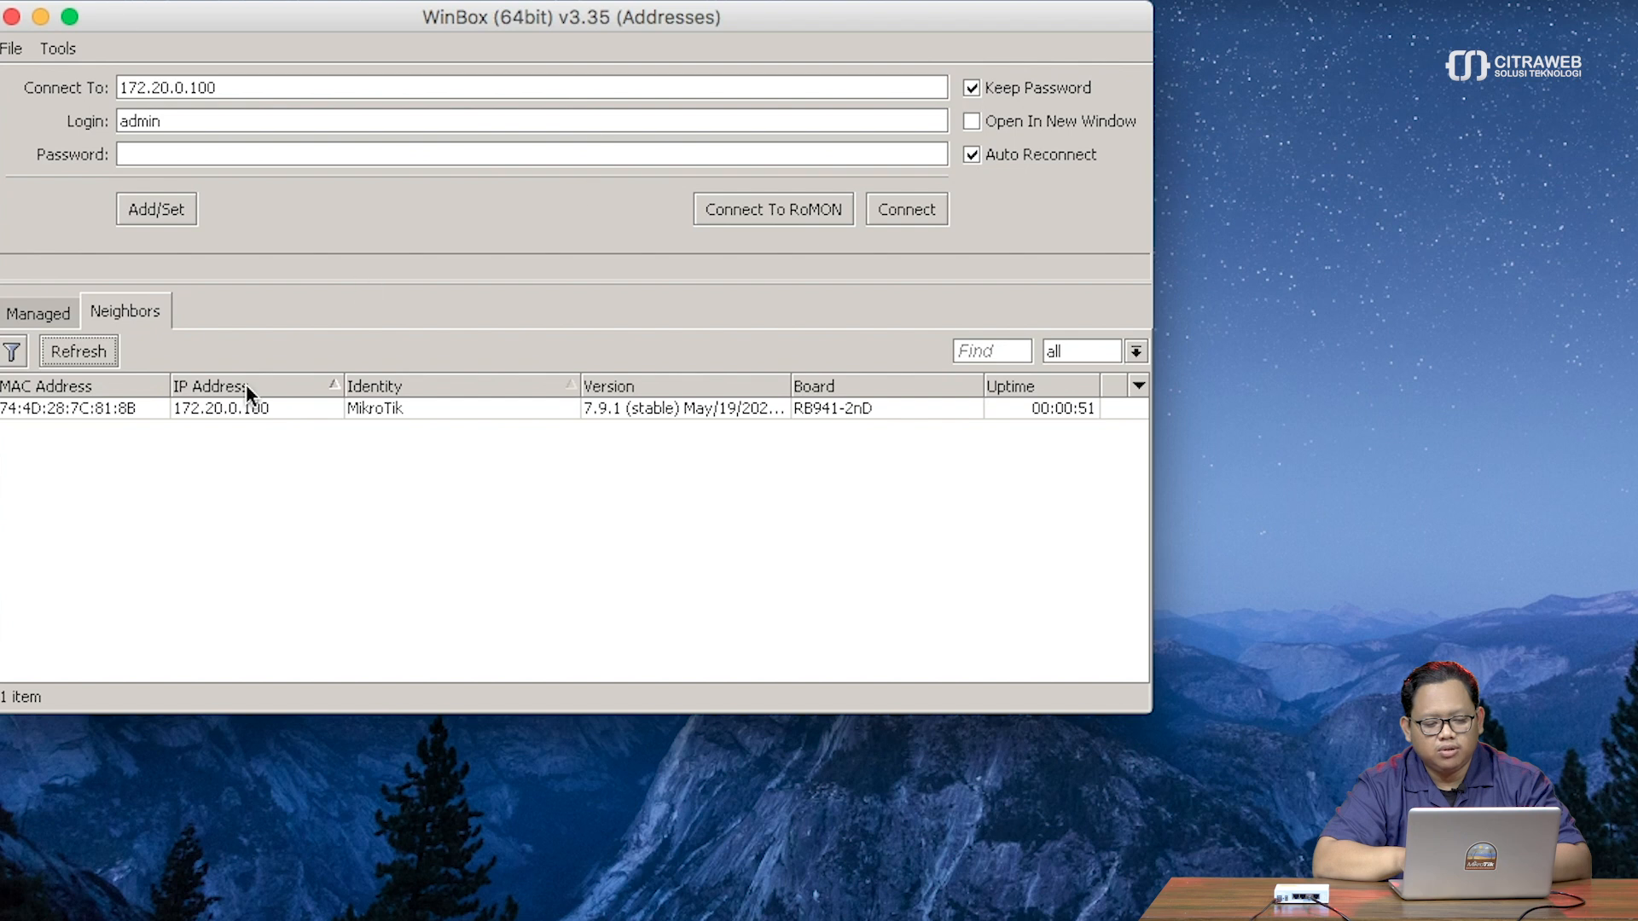
Reconnect to the MikroTik router from the neighbors list and dismiss the password change request.
left_click(229, 404)
left_click(897, 209)
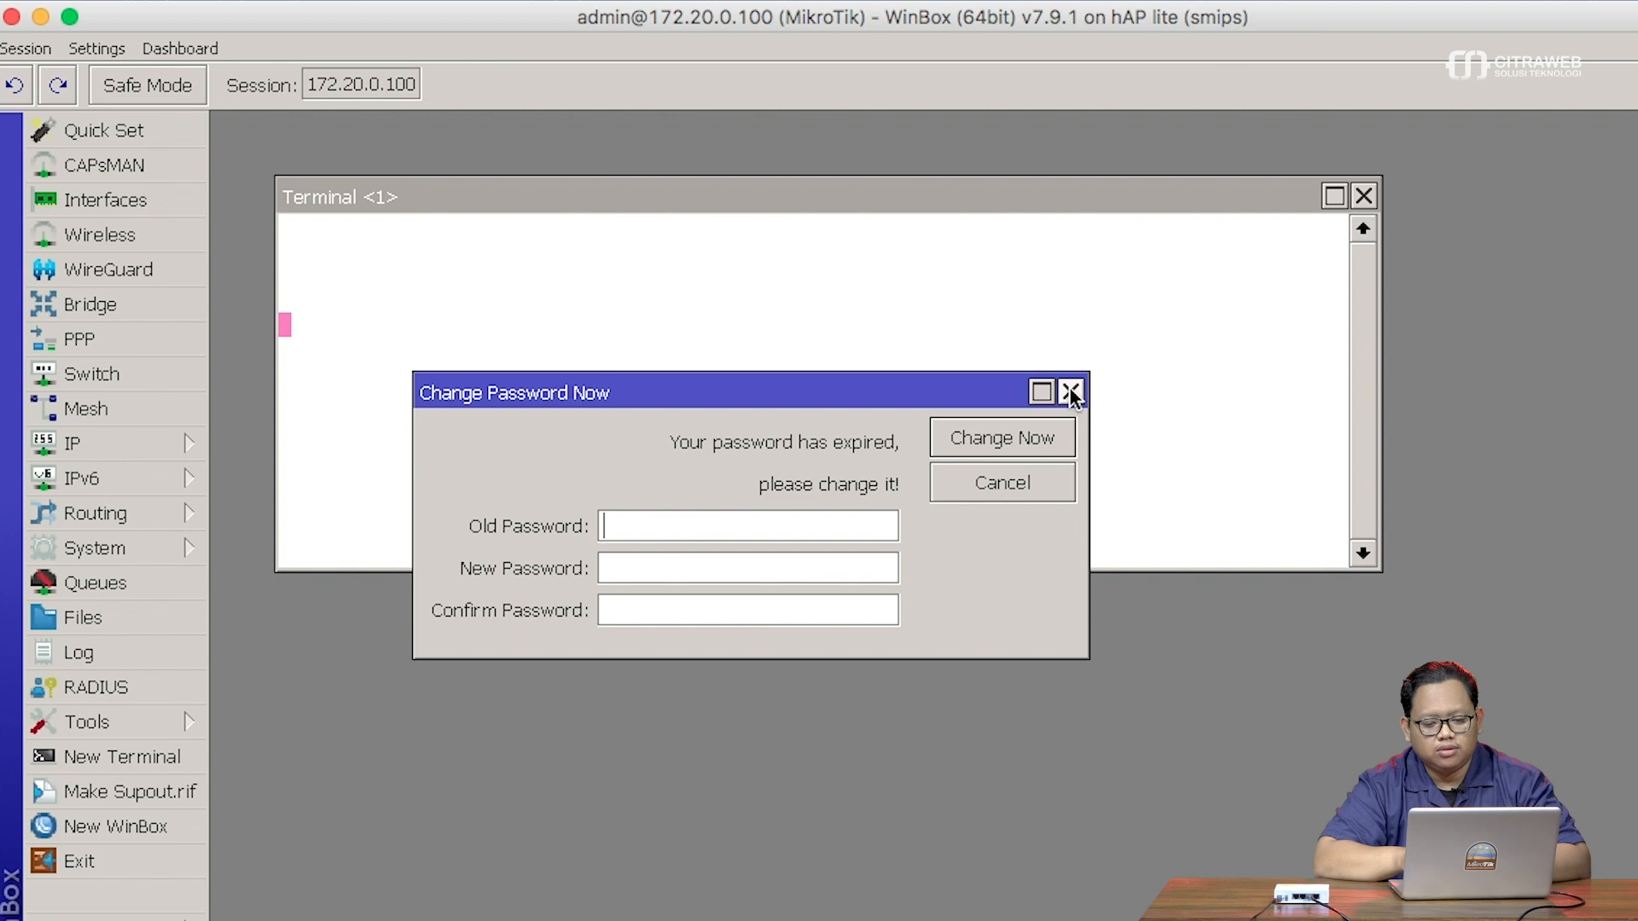
left_click(1070, 392)
Replace the blank leftover terminal with a new one and skip setting a new password.
left_click_drag(1009, 202, 976, 168)
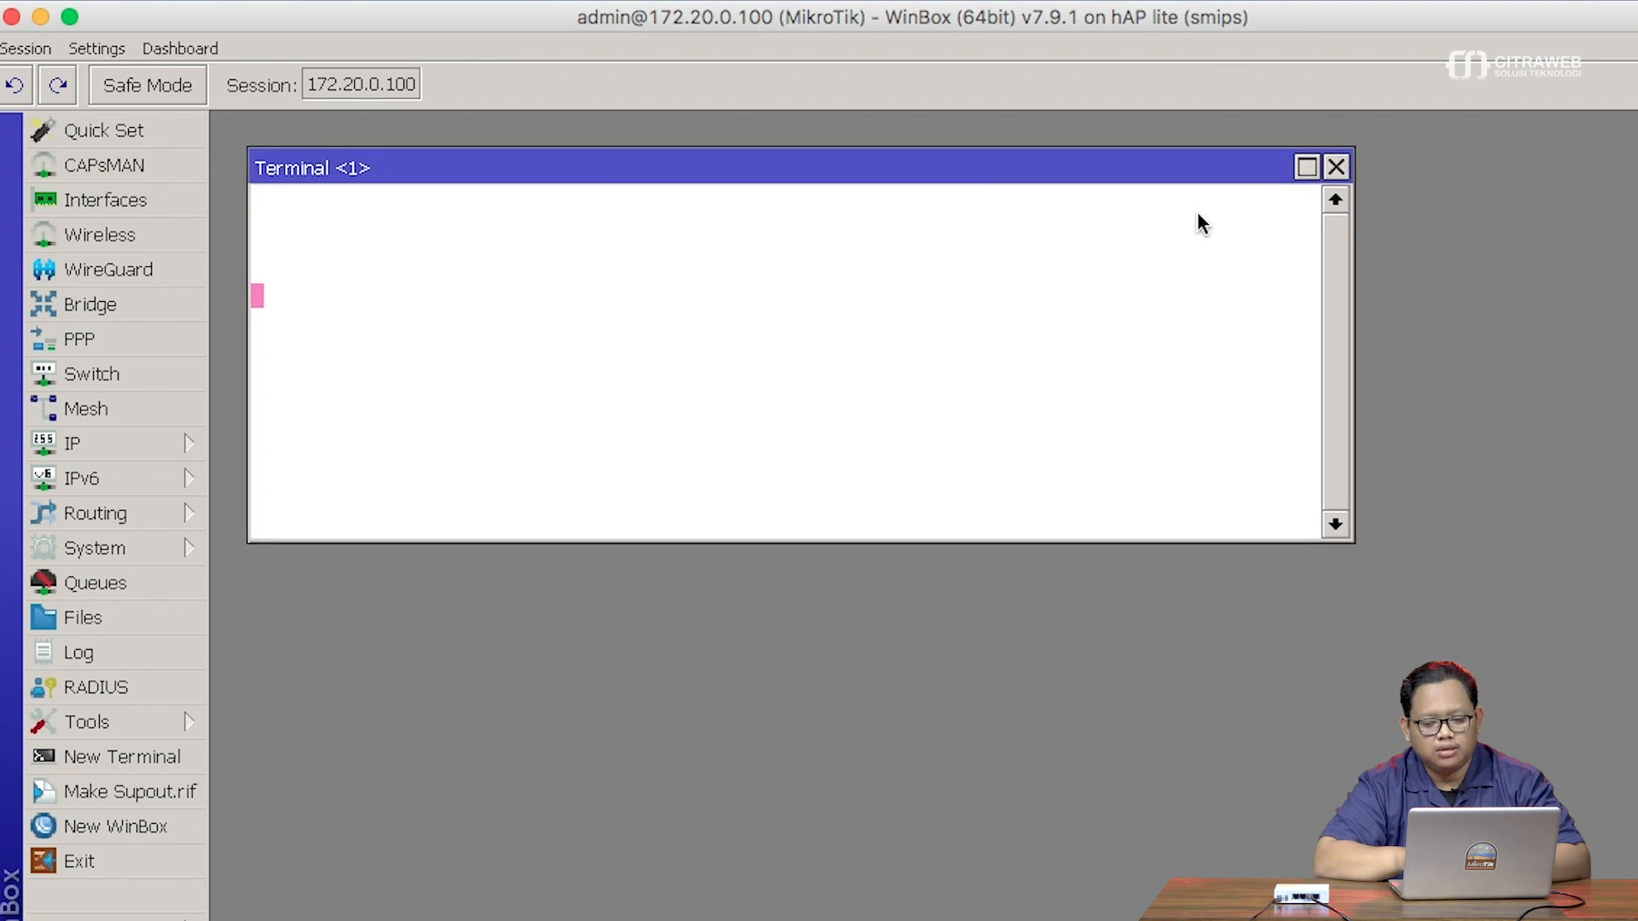
left_click(1335, 167)
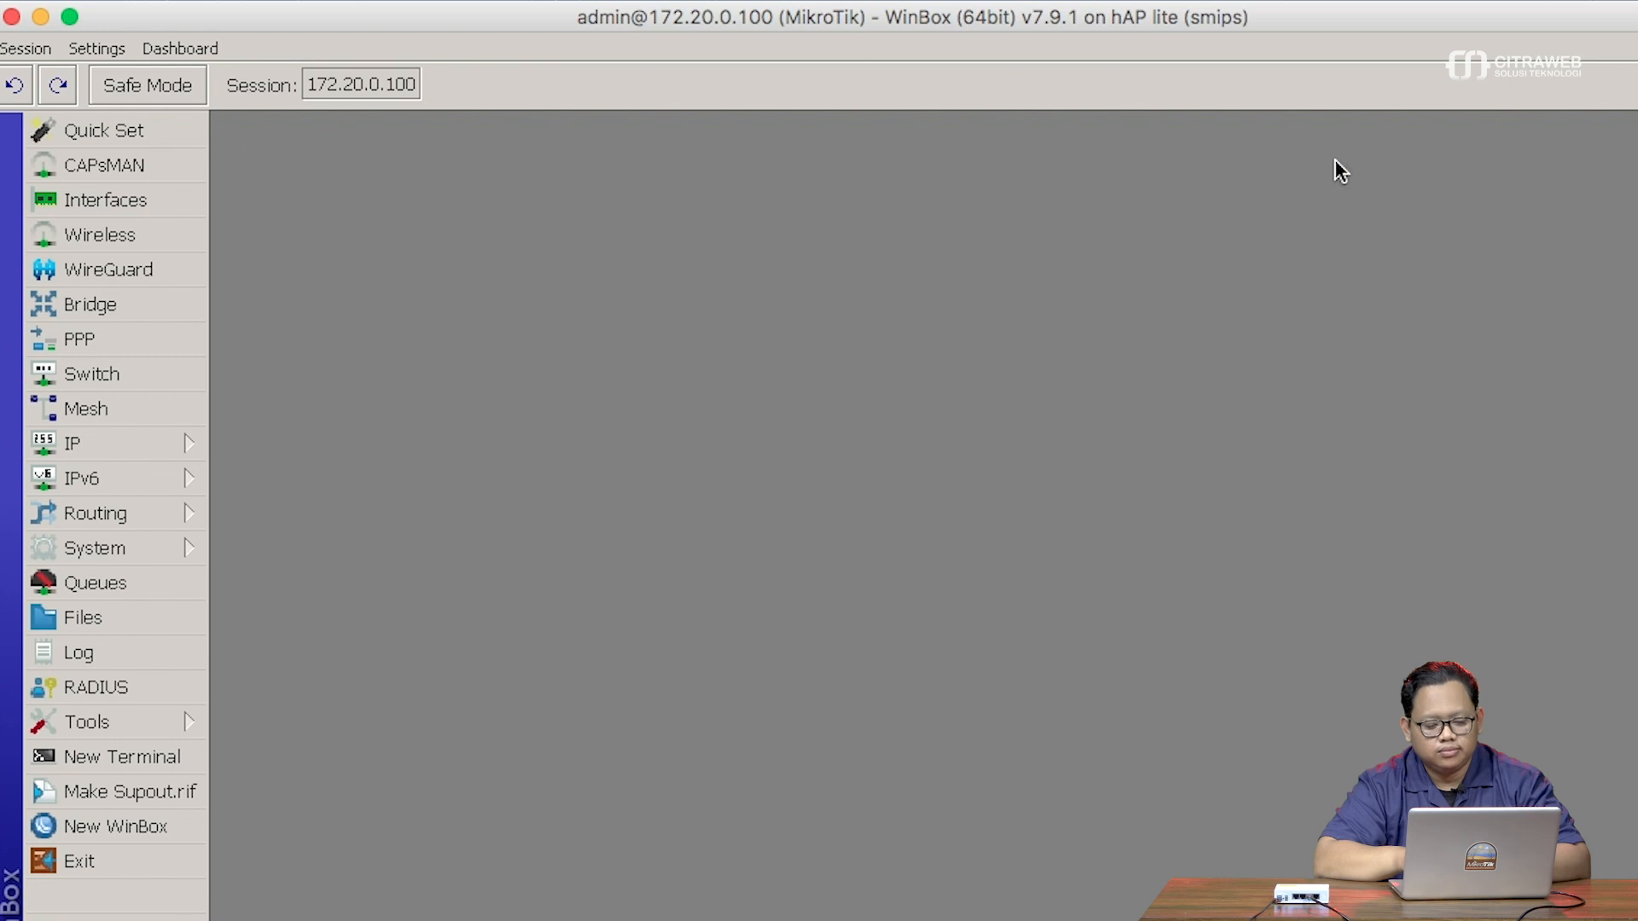
left_click(185, 756)
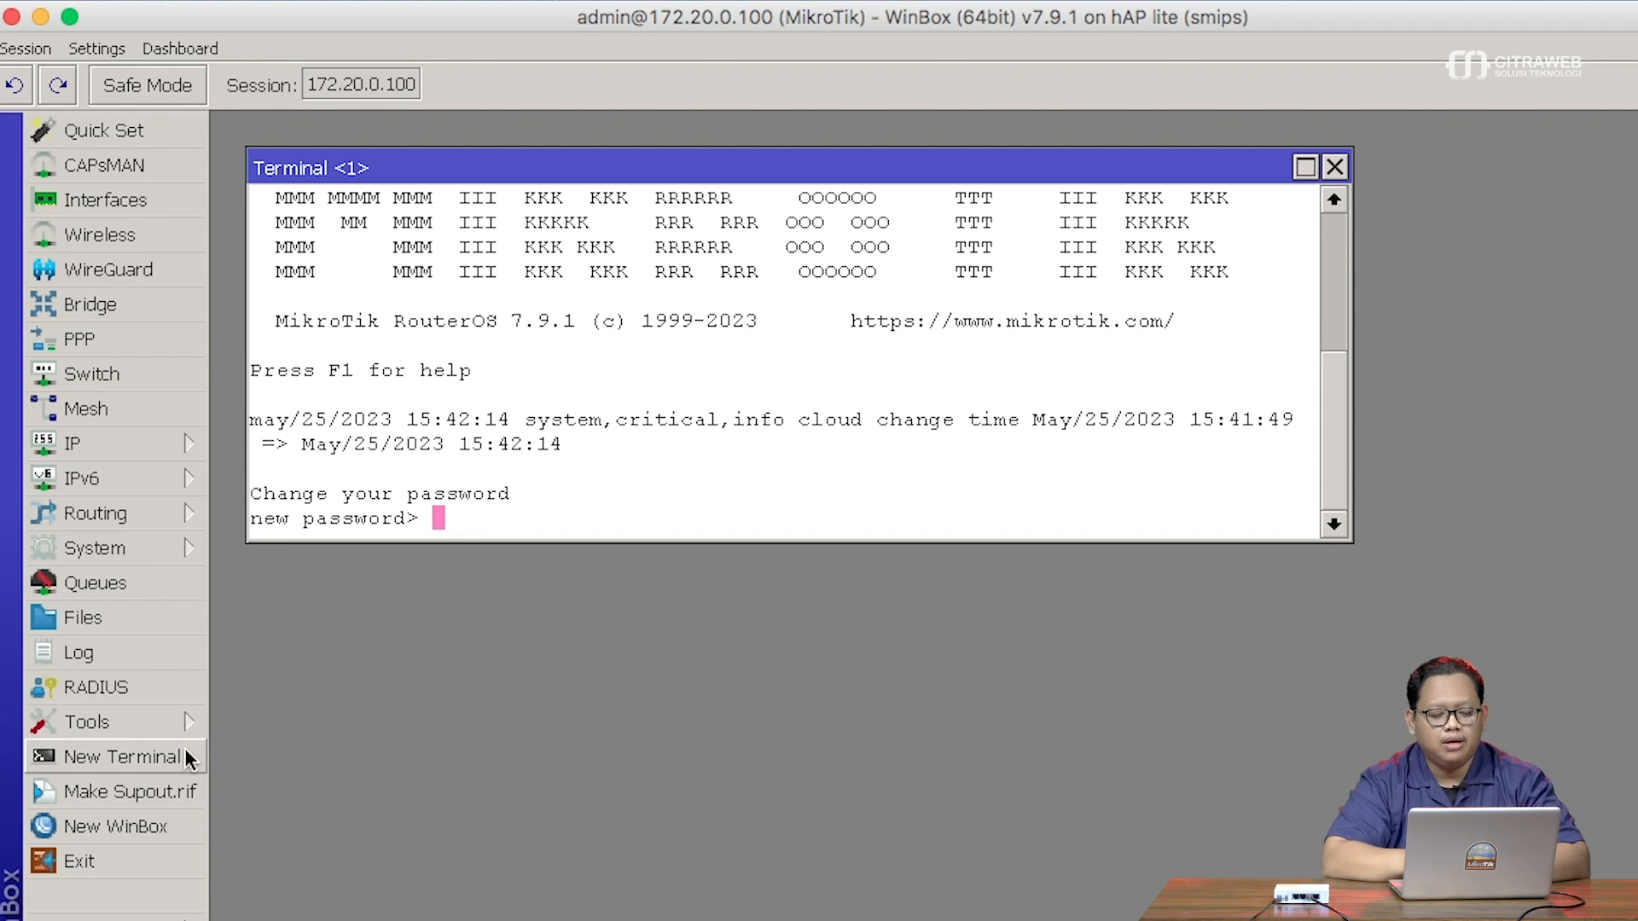
key("ctrl+c")
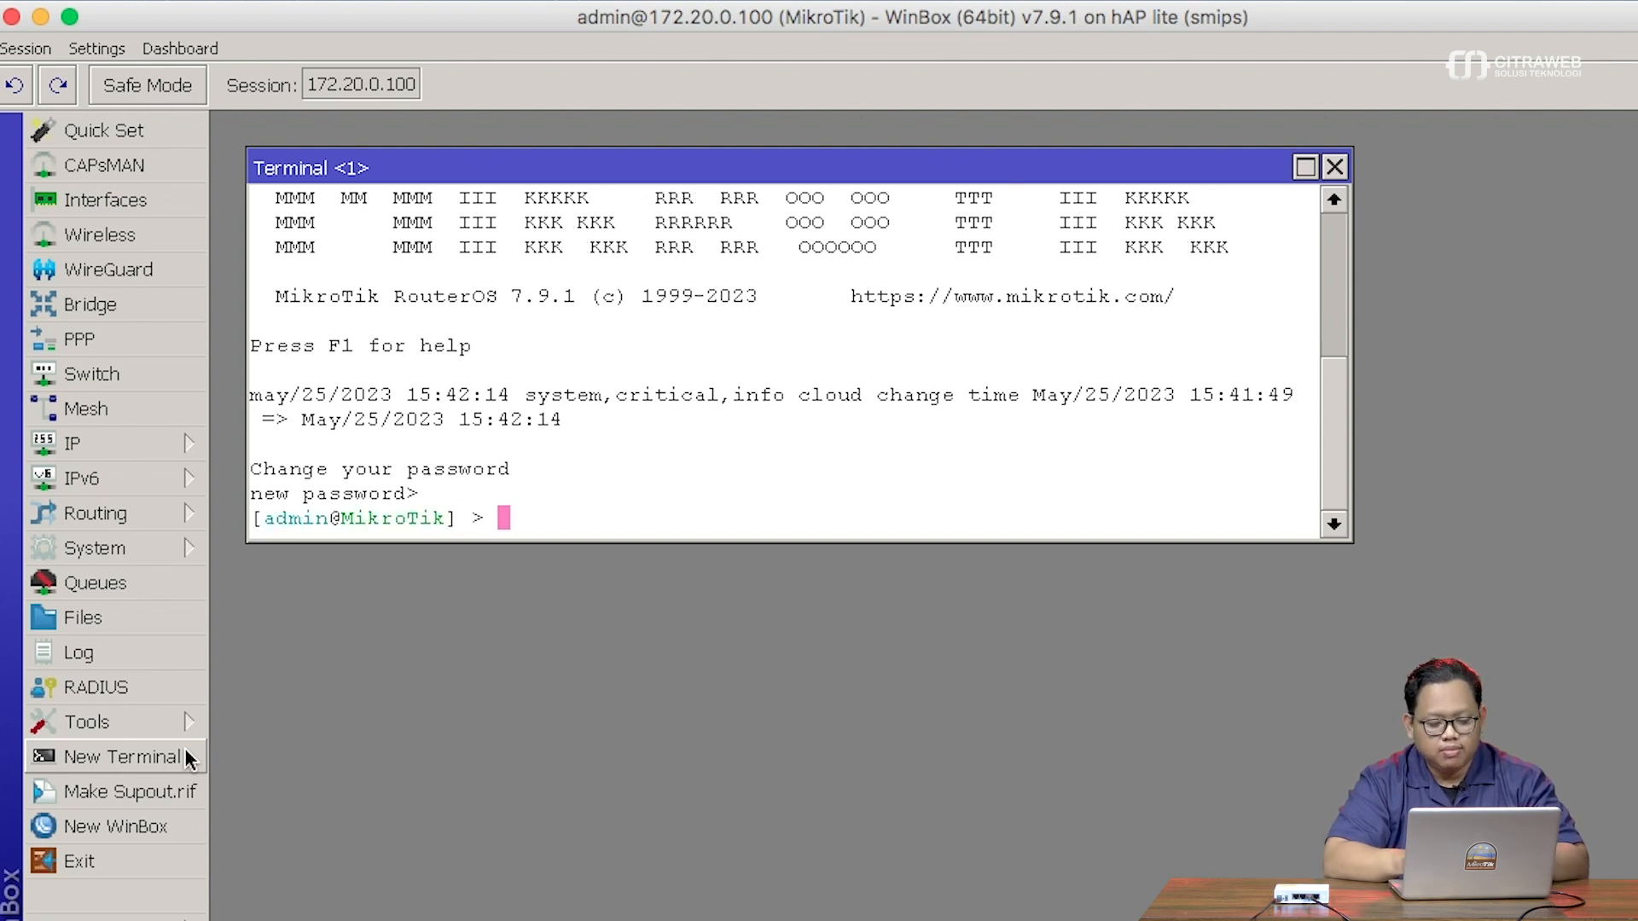
Check the router's active device mode with system/device-mode/print.
type("system/dev")
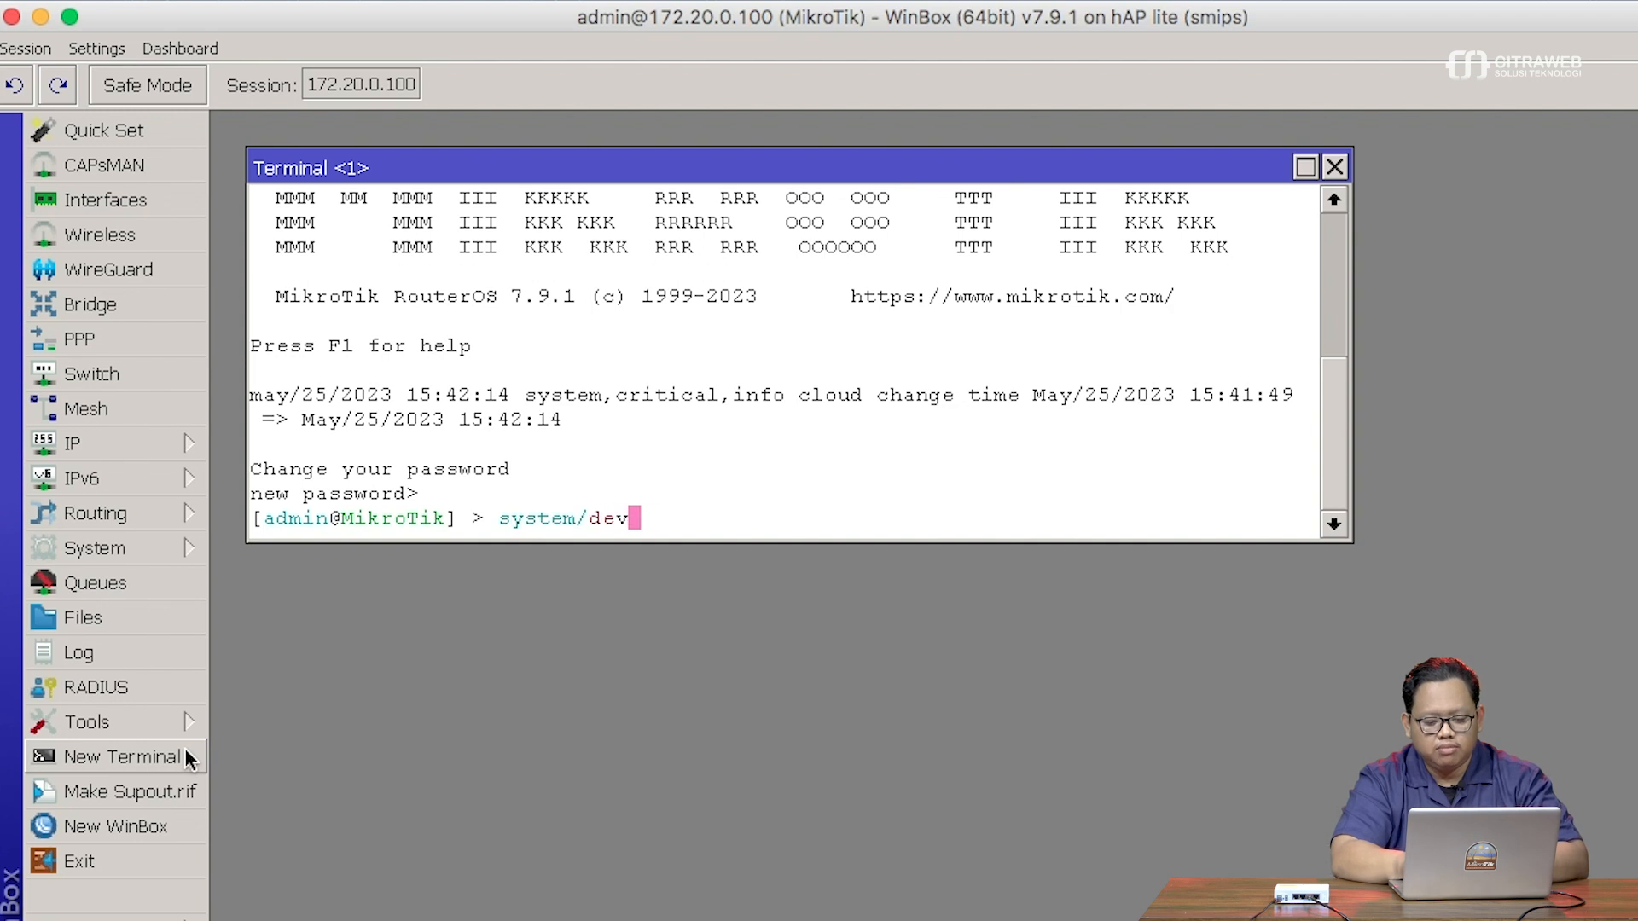
key("Tab")
type("mo")
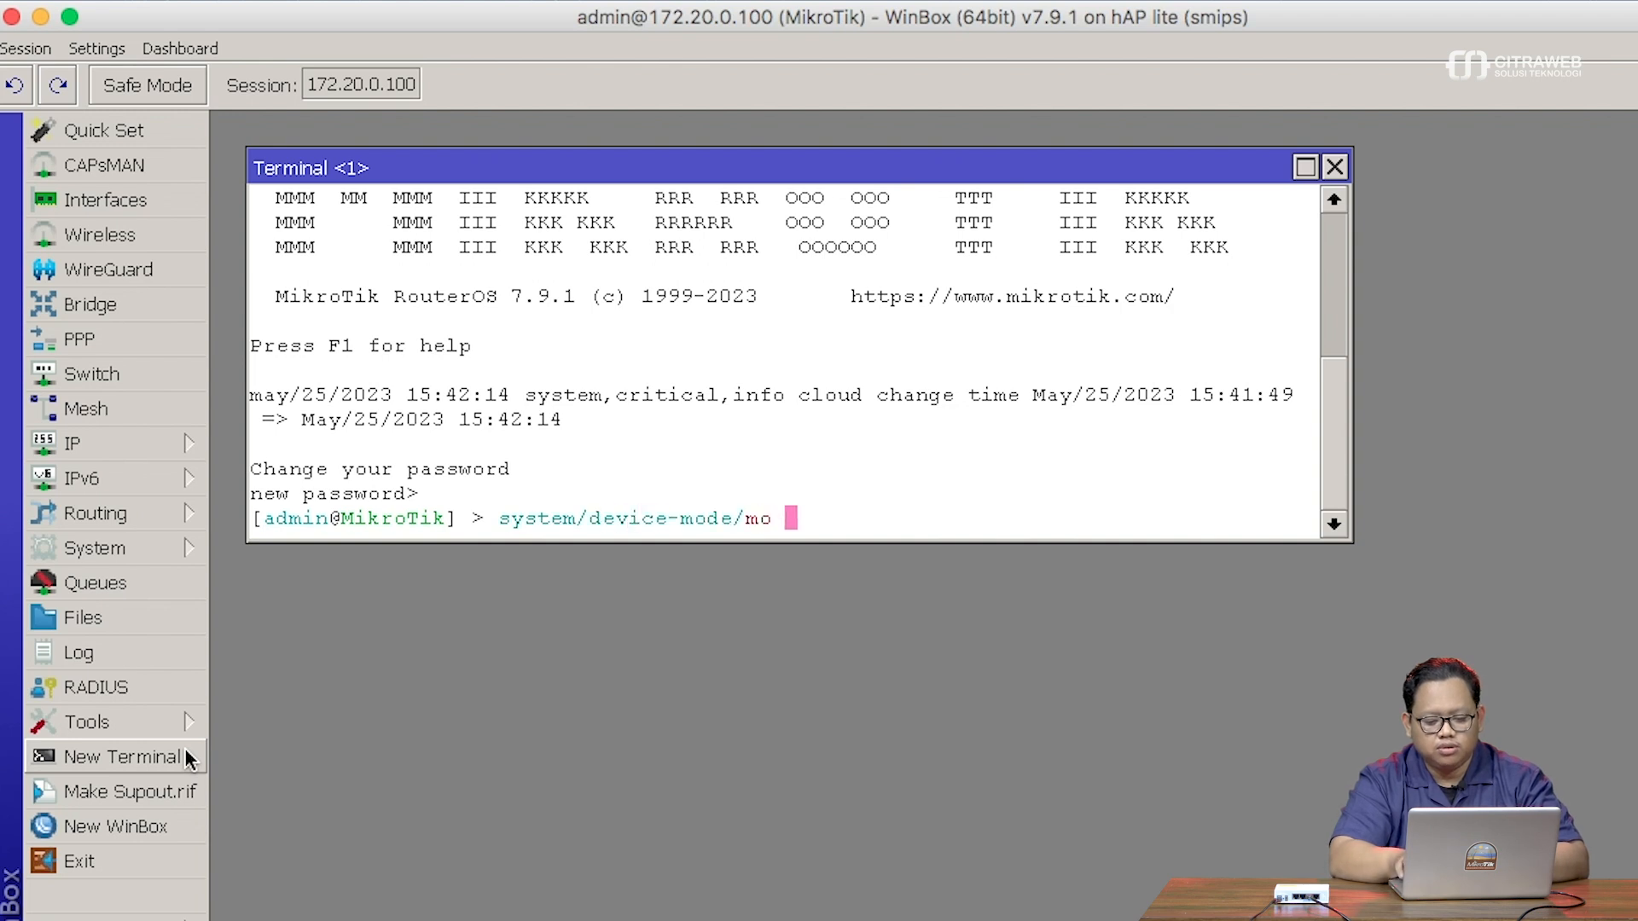
key("BackSpace")
key("BackSpace")
key("BackSpace")
type("print")
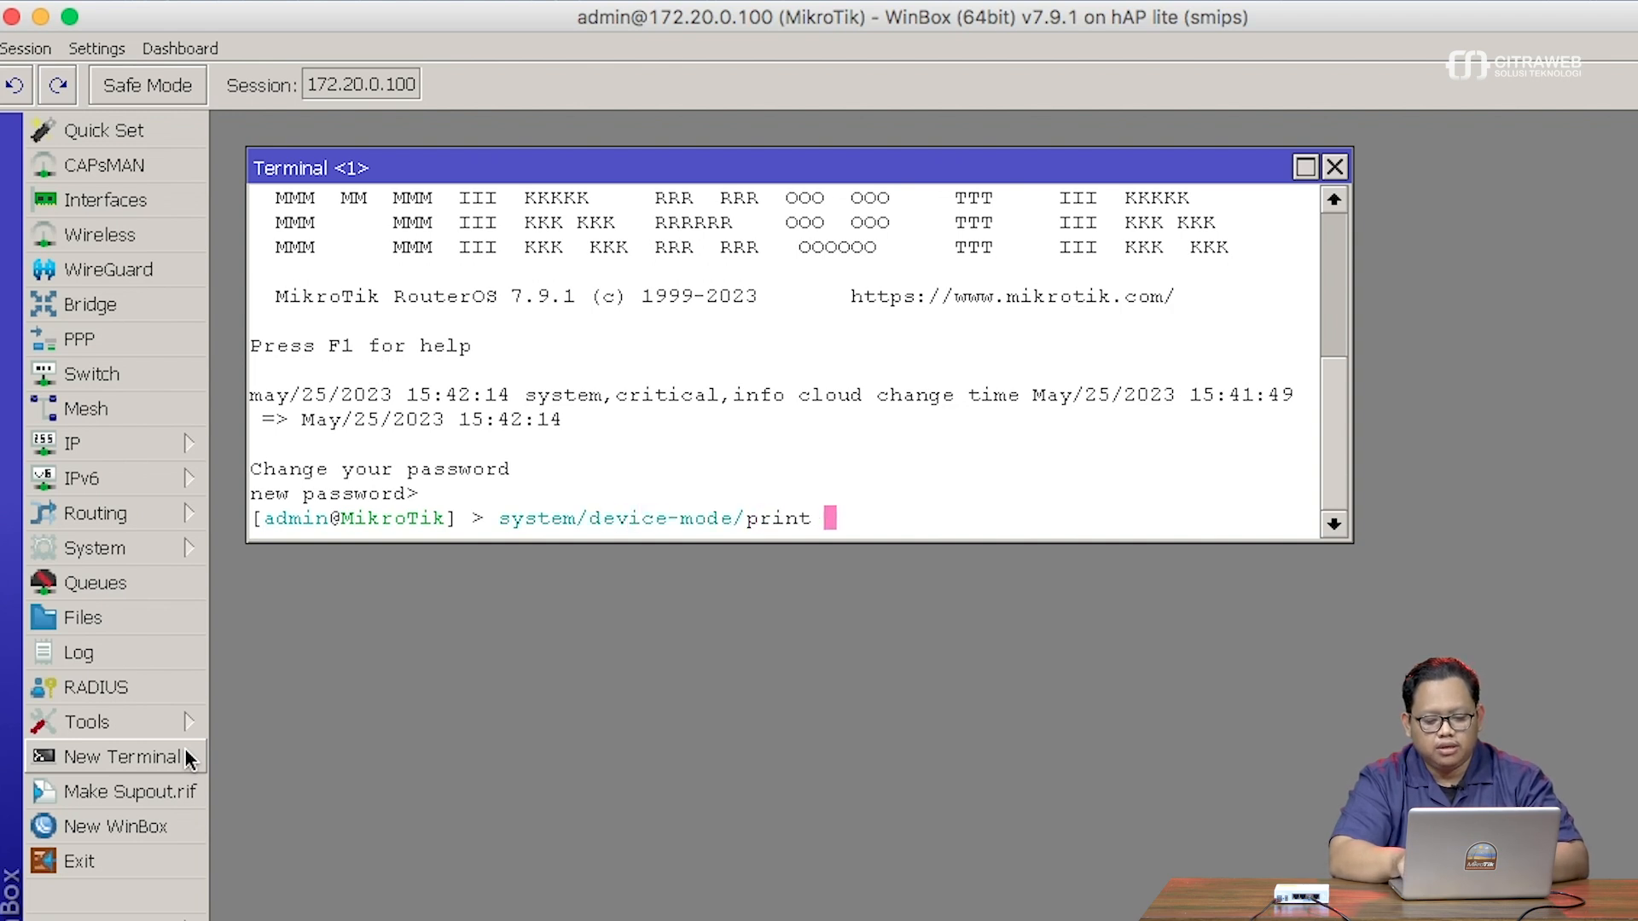
key("Return")
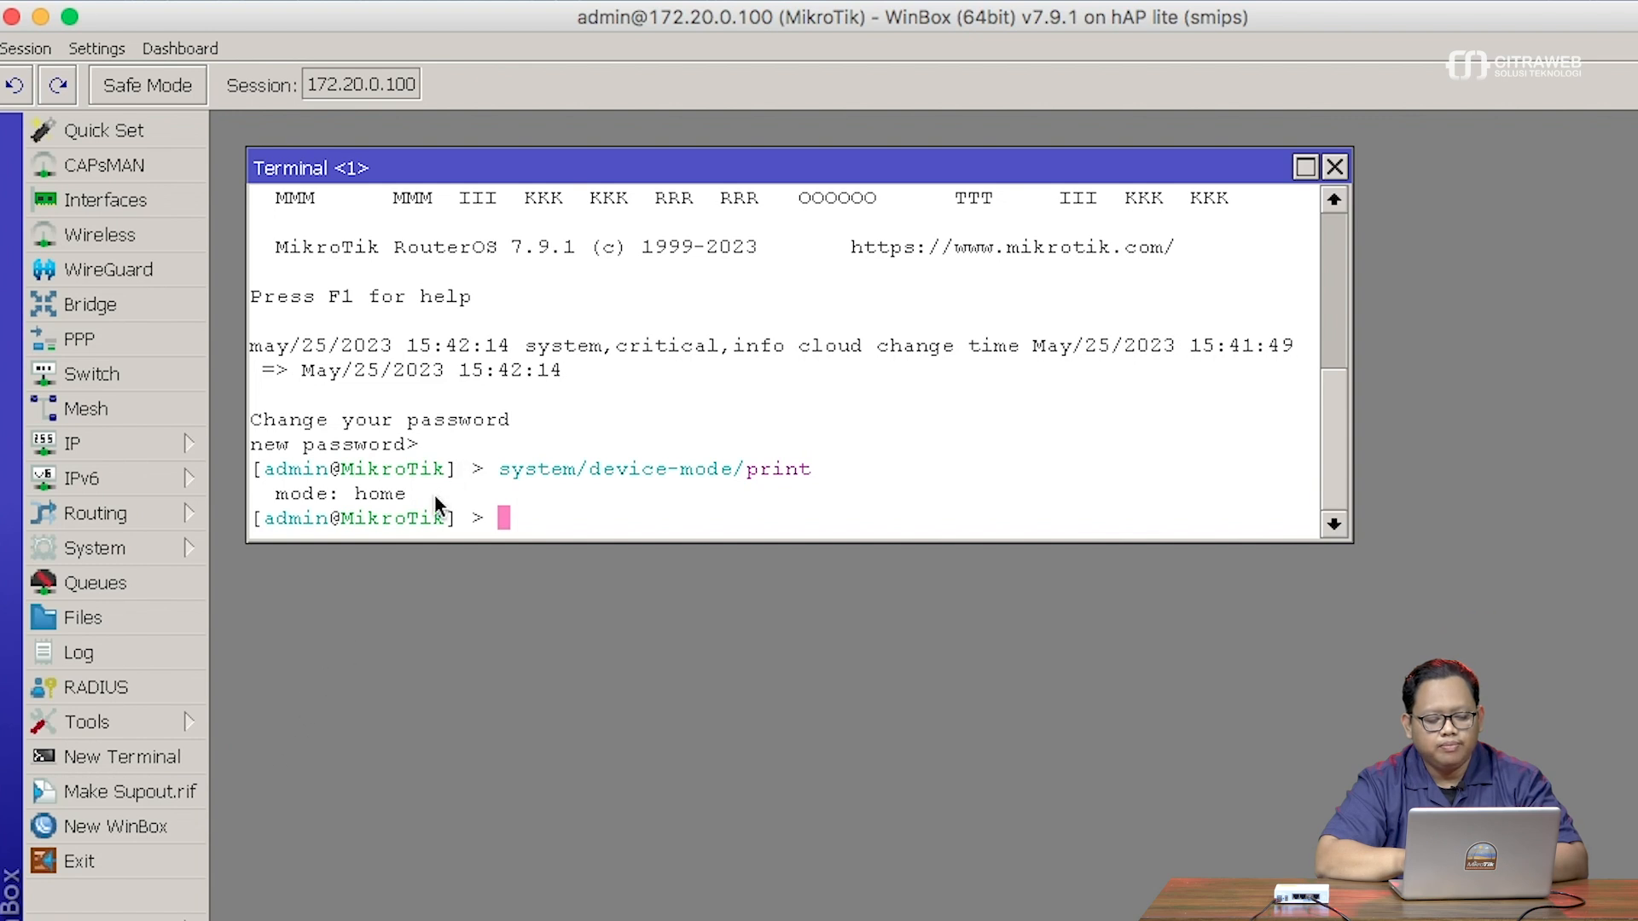
Try to add schedule1 to the system scheduler with /system reboot as its On Event command.
left_click(198, 547)
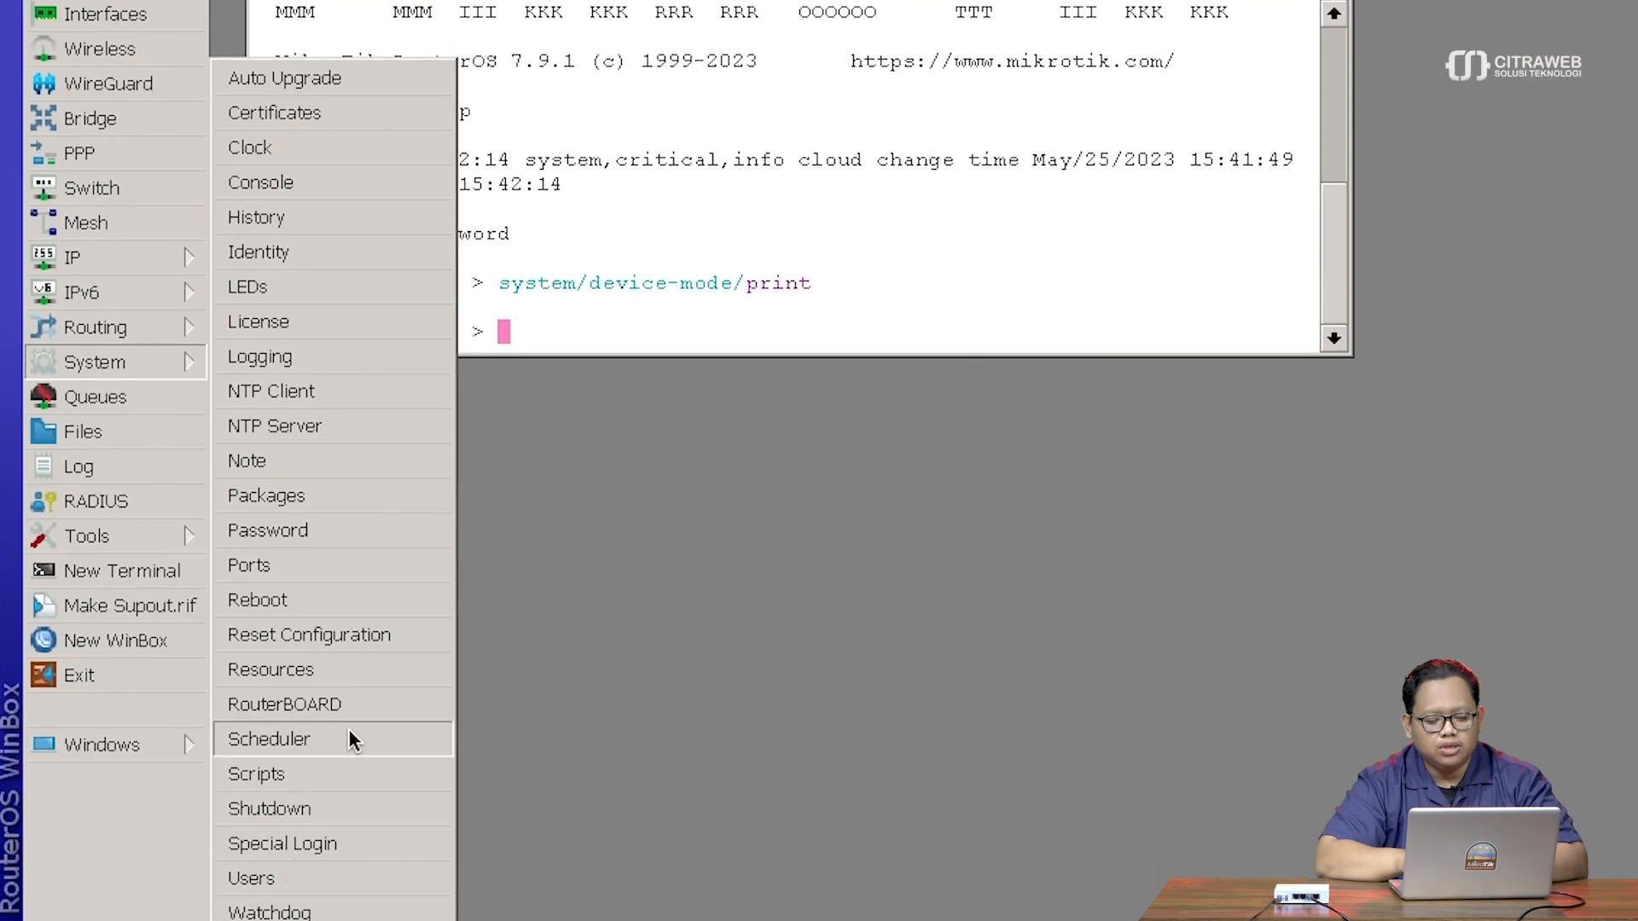
left_click(350, 737)
left_click_drag(1168, 329, 989, 165)
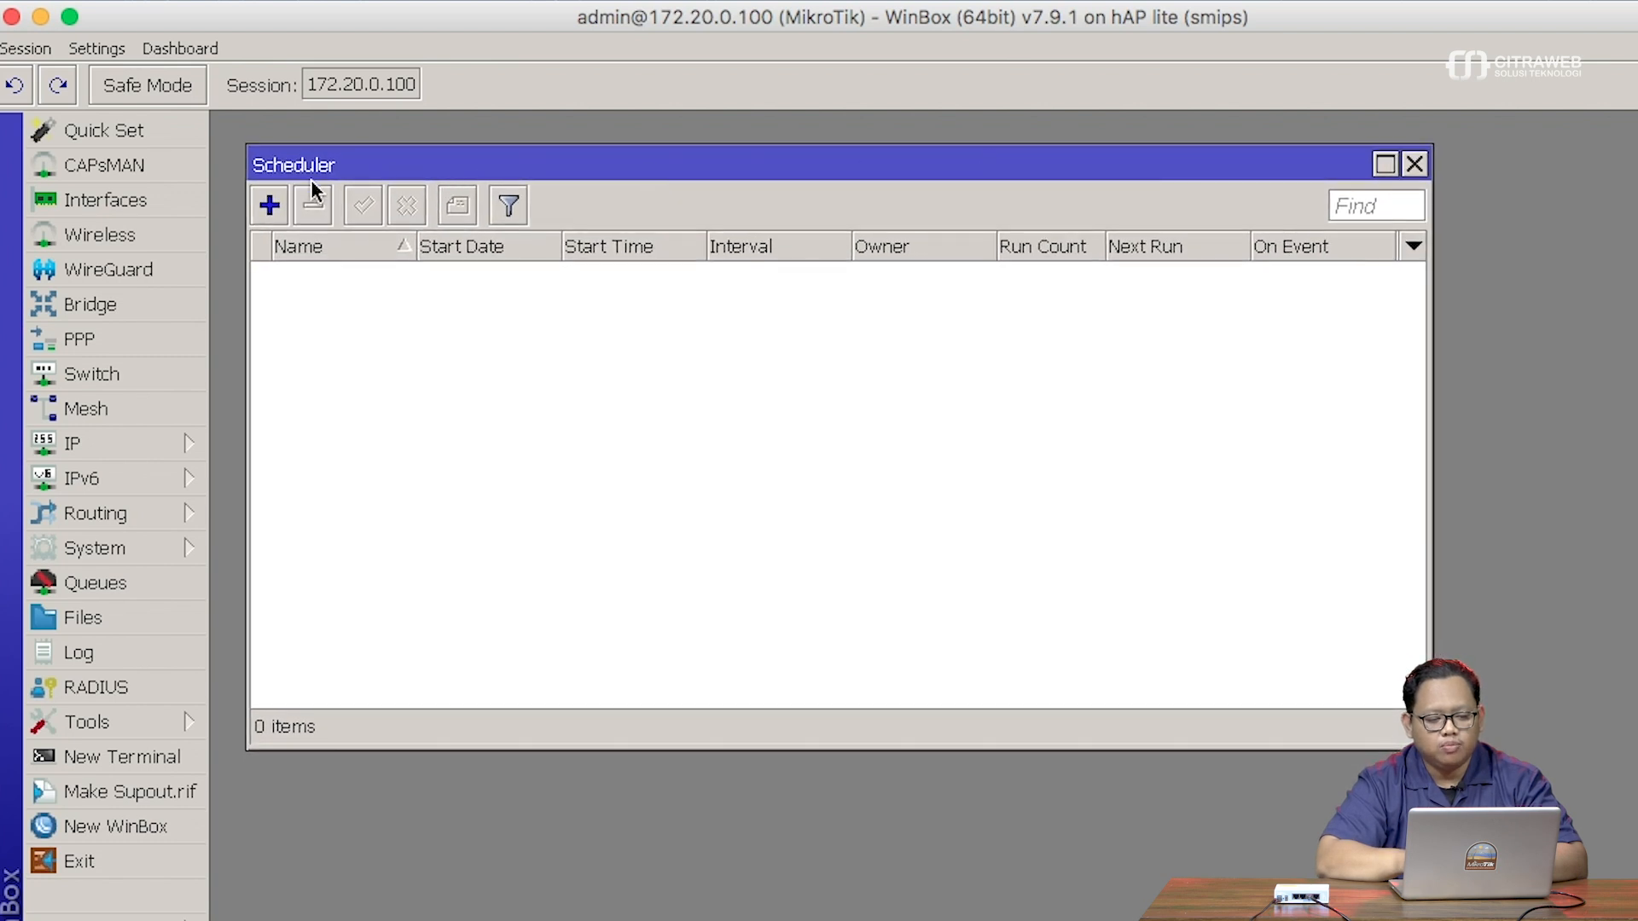
left_click(269, 205)
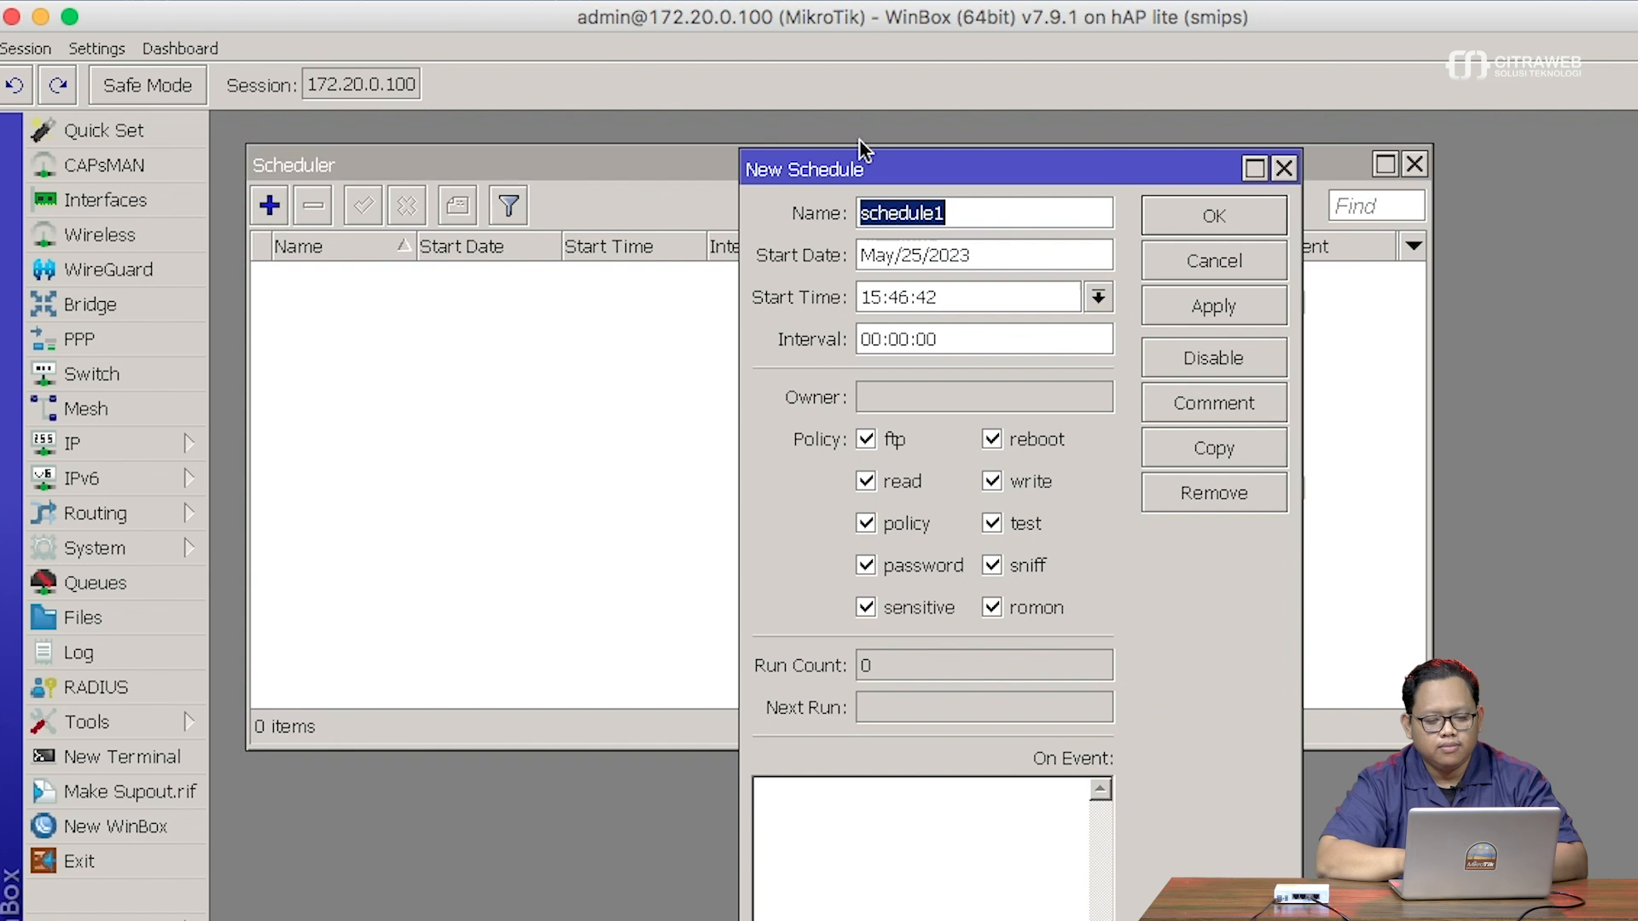
left_click_drag(824, 151, 596, 130)
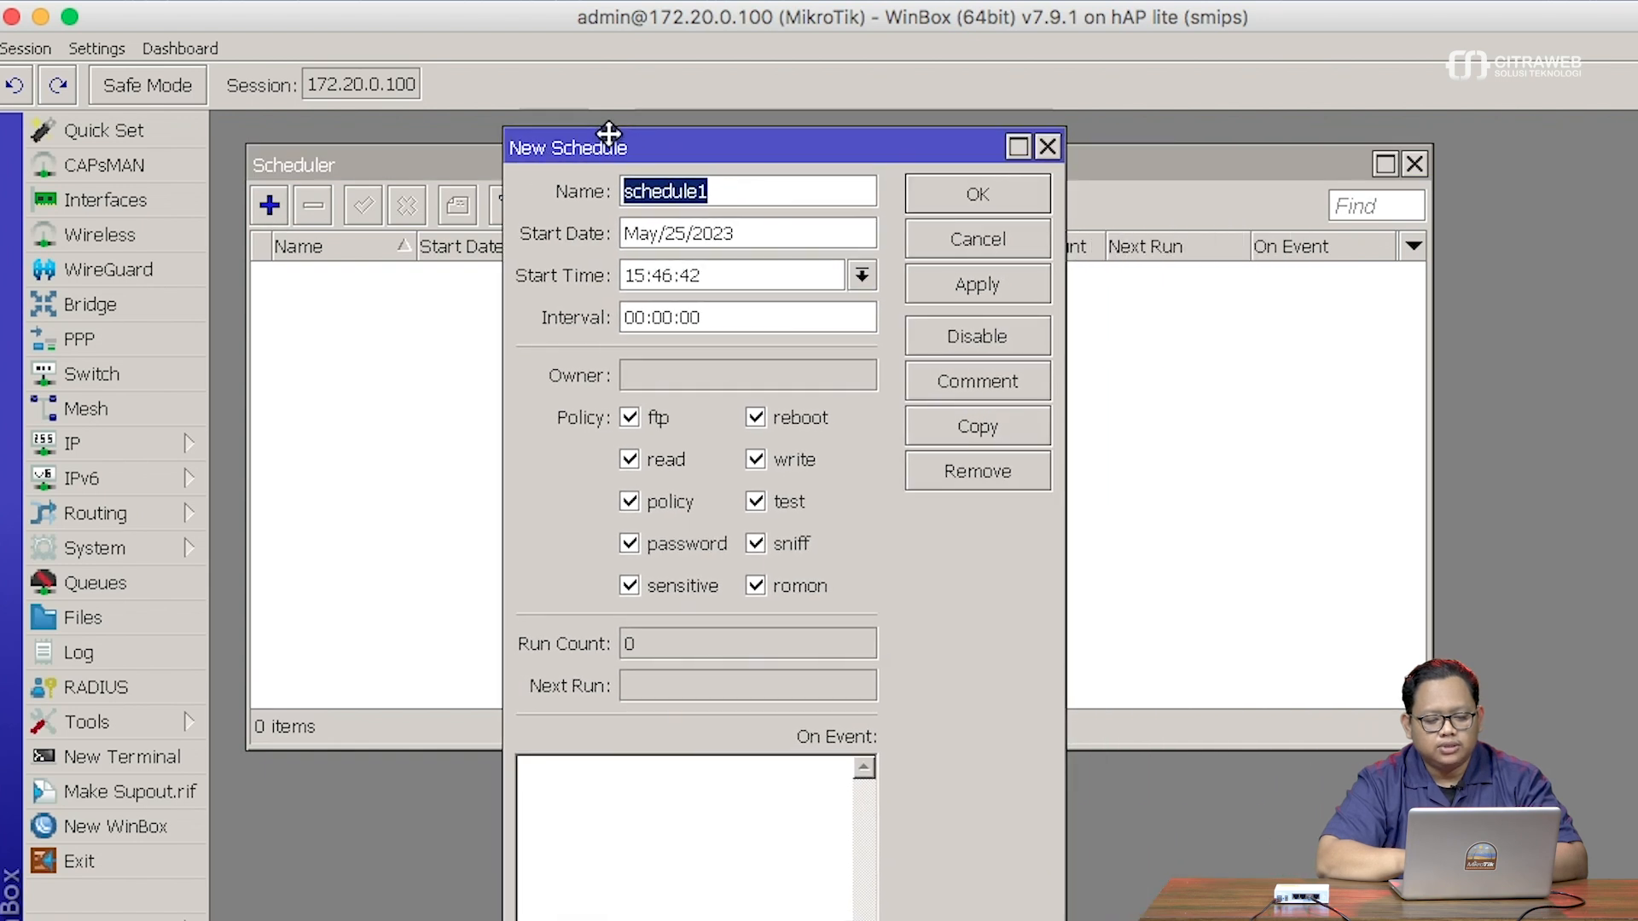
left_click(585, 816)
type("/")
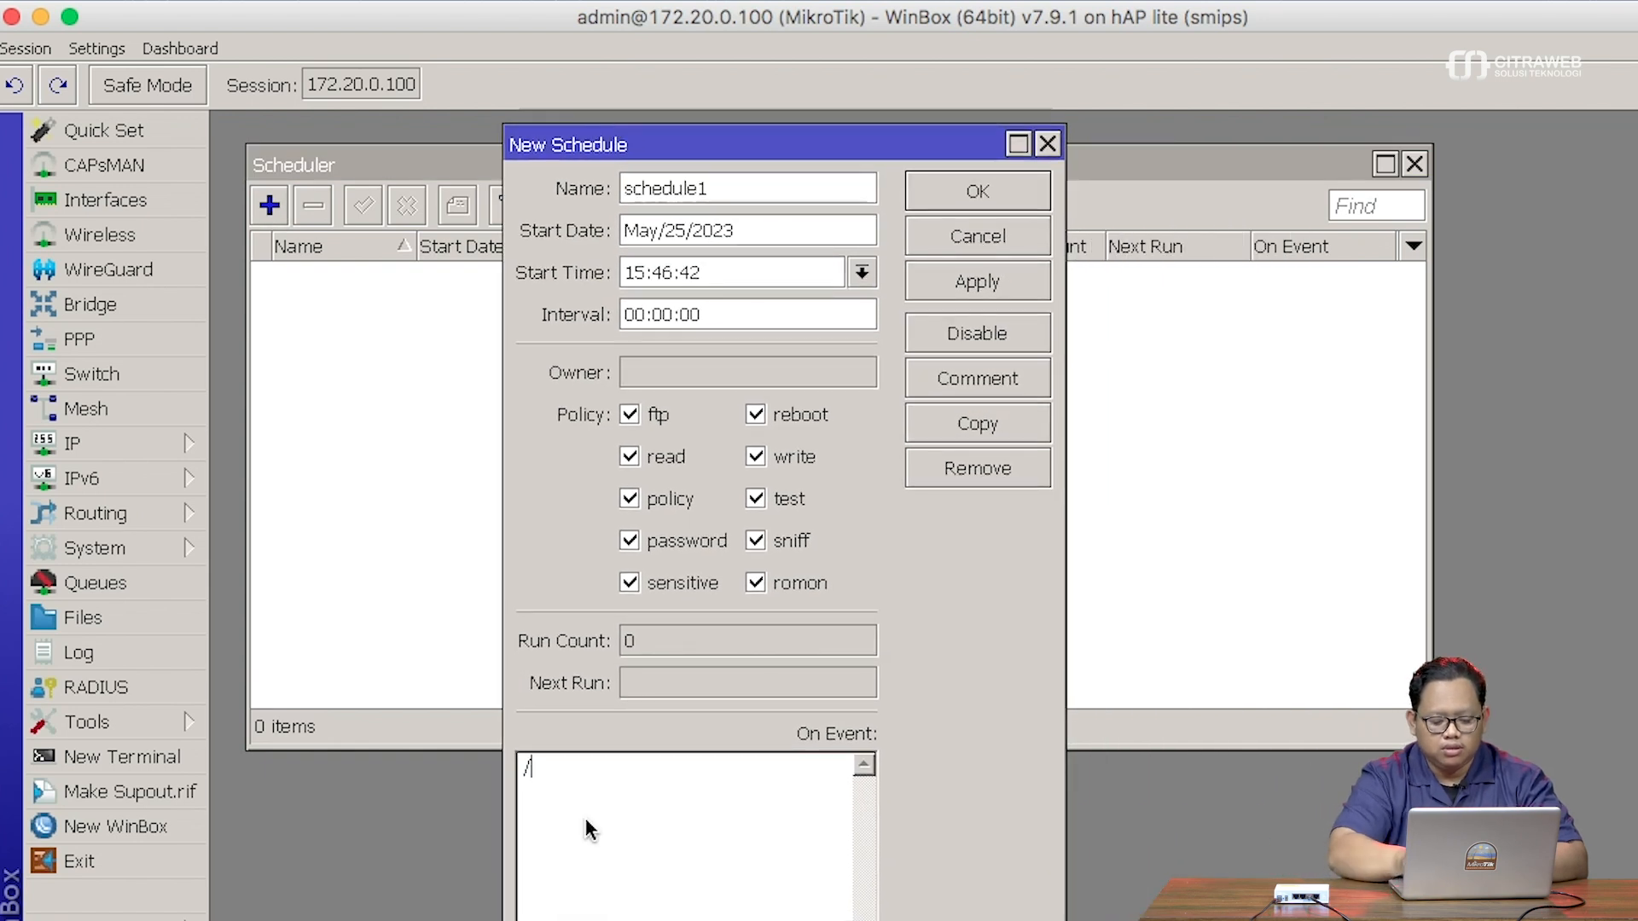
type("system re")
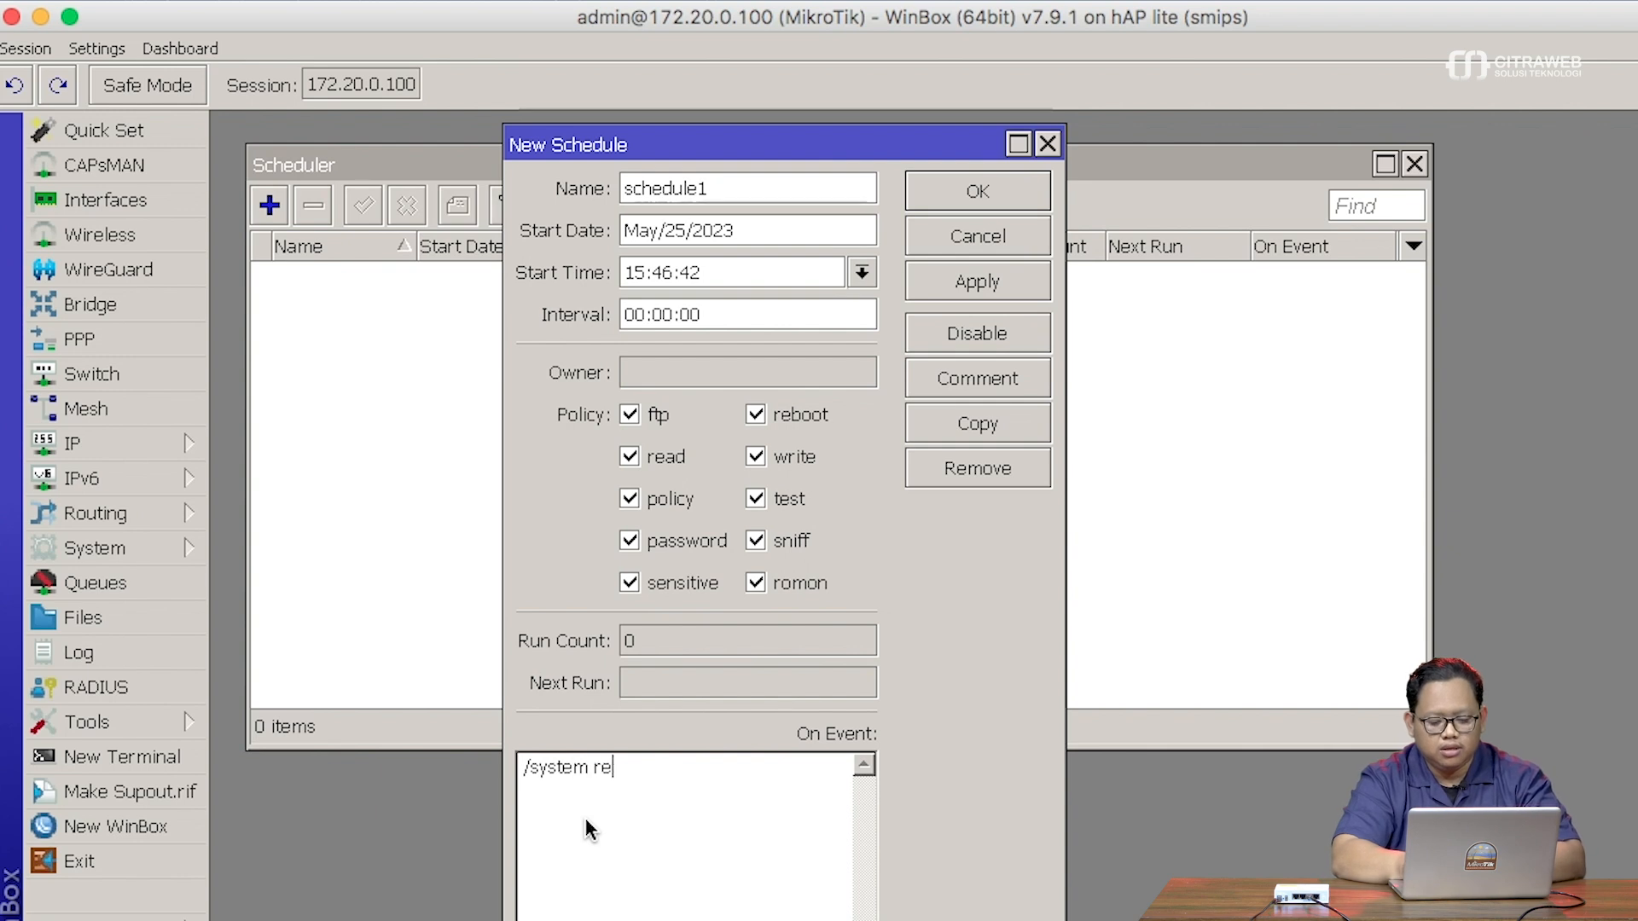
type("boot")
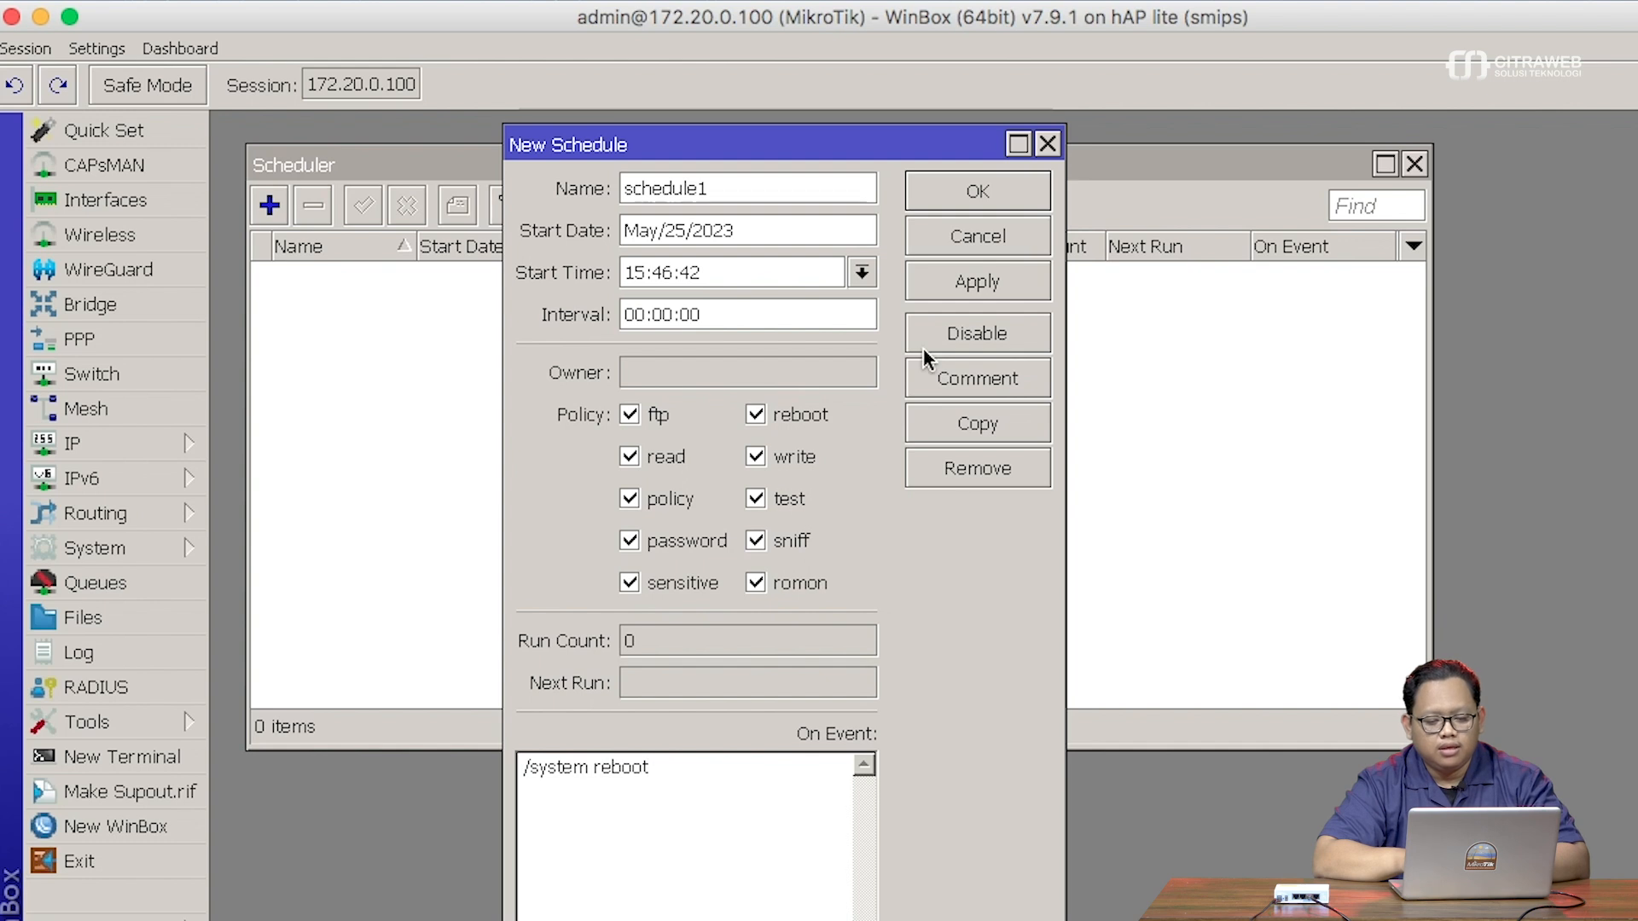
left_click(975, 194)
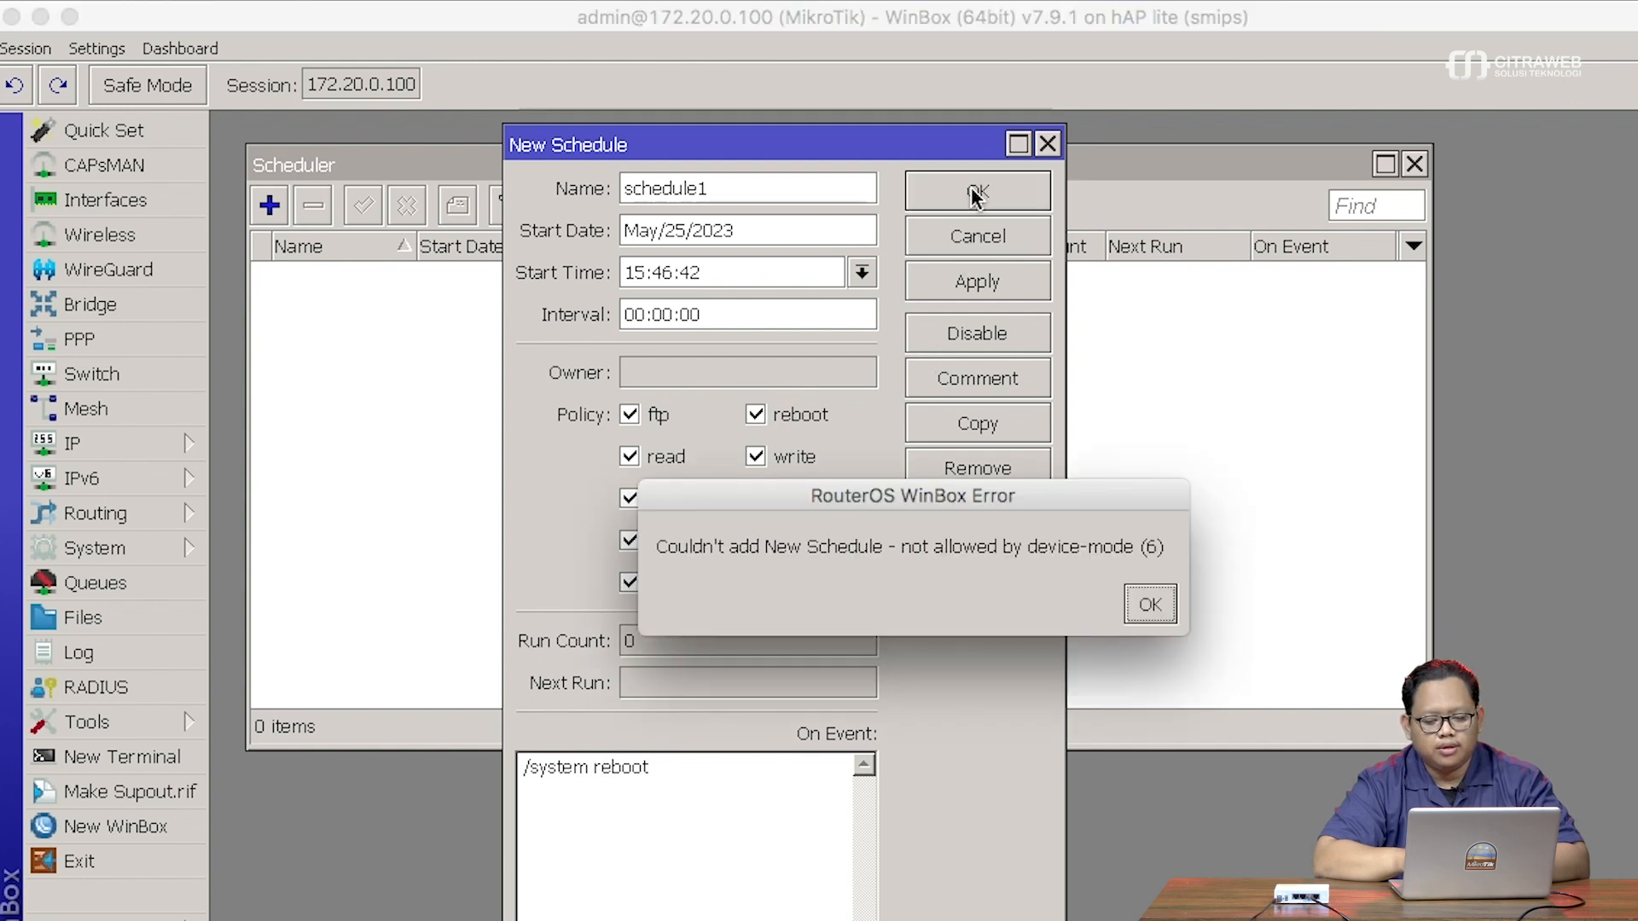
Dismiss the error message and close the new schedule and the scheduler without saving.
left_click_drag(880, 496, 710, 329)
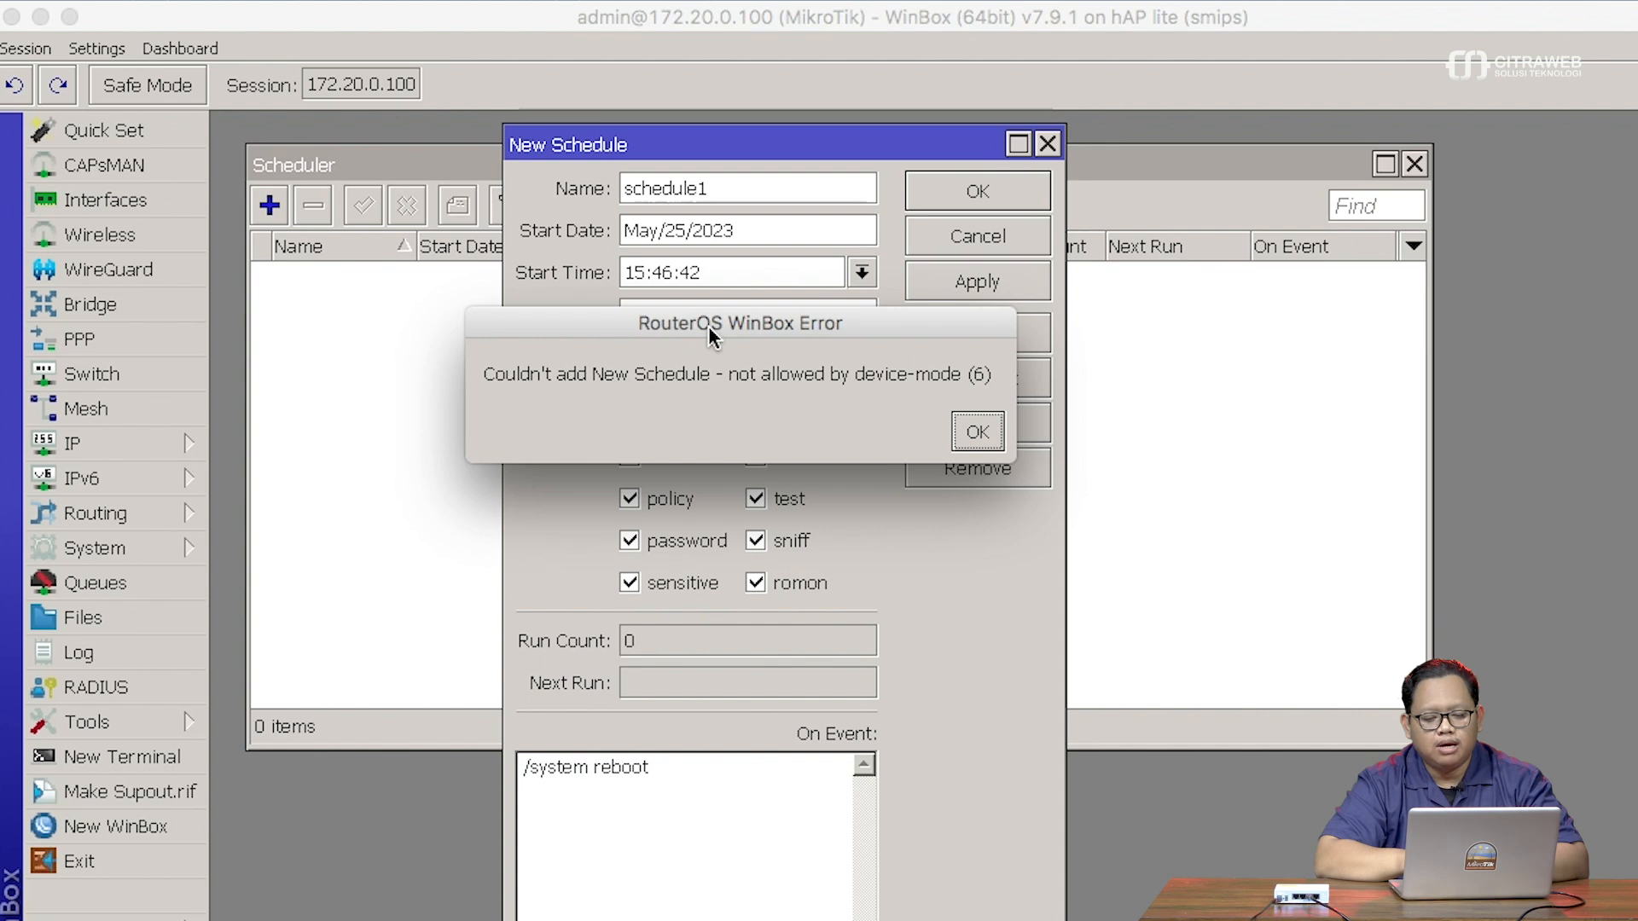
left_click_drag(740, 334, 774, 339)
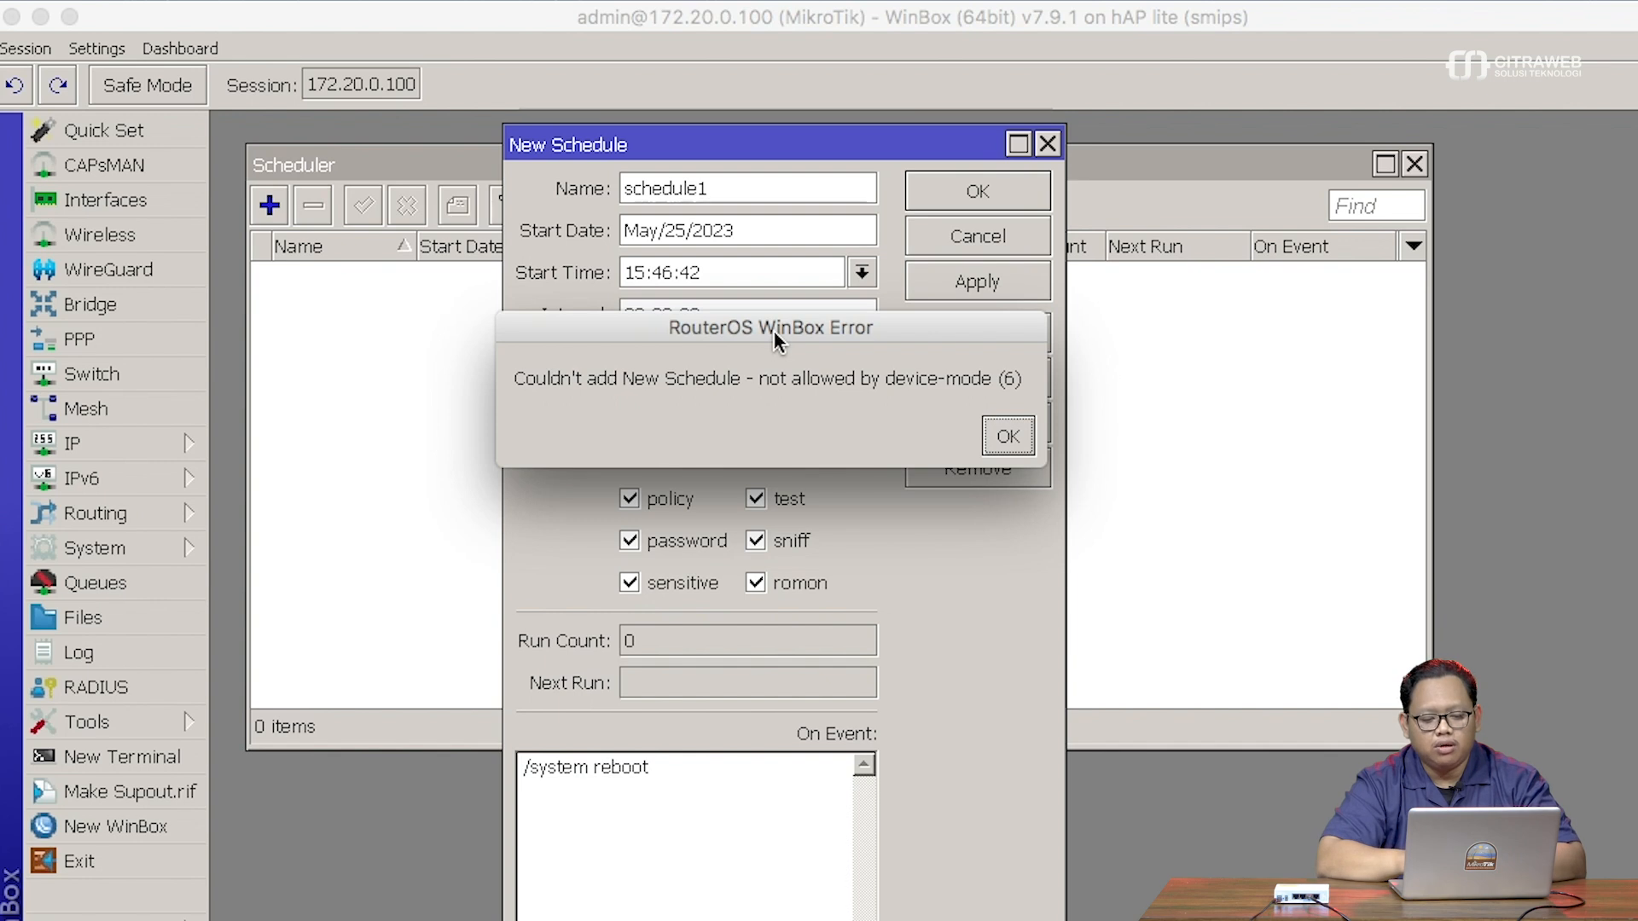
left_click(1007, 434)
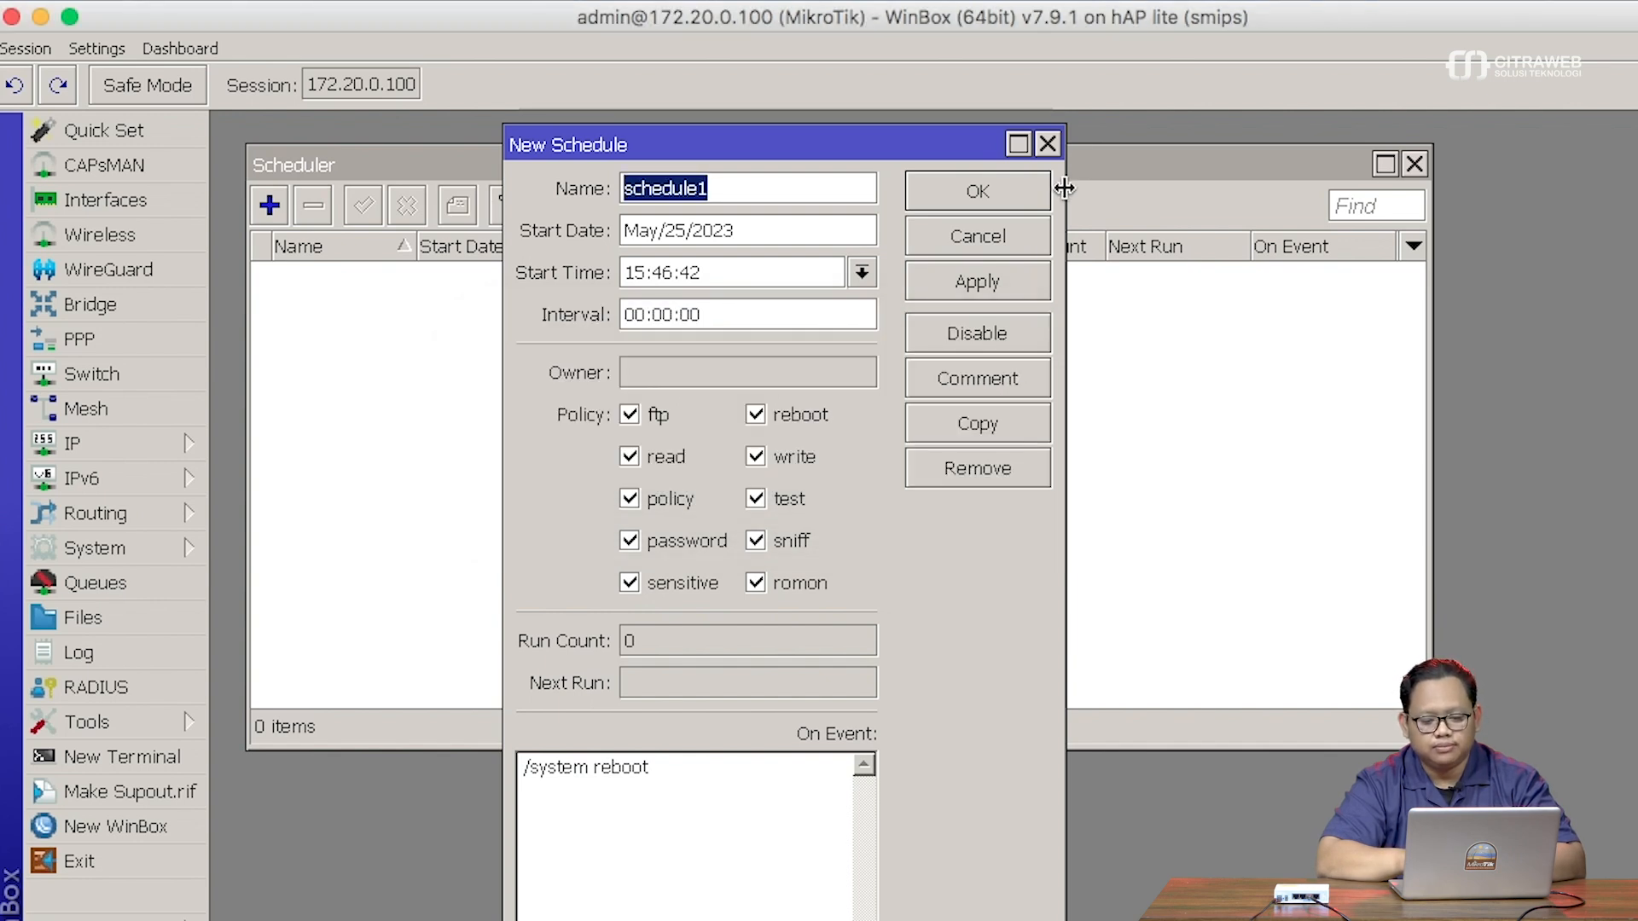
left_click(1049, 145)
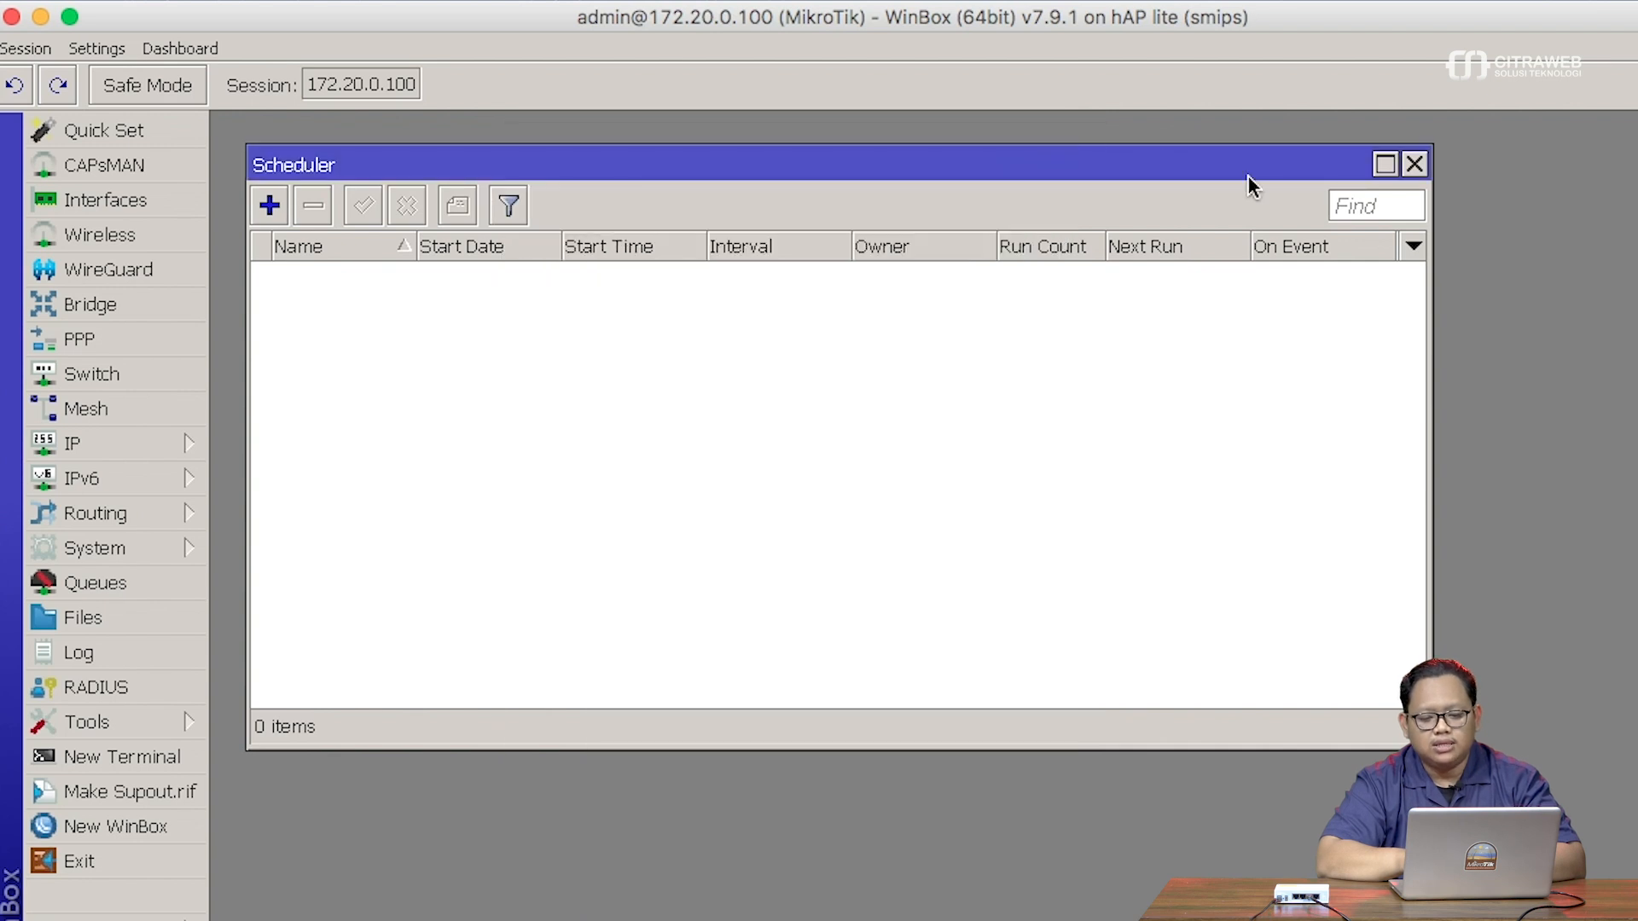
left_click(1414, 171)
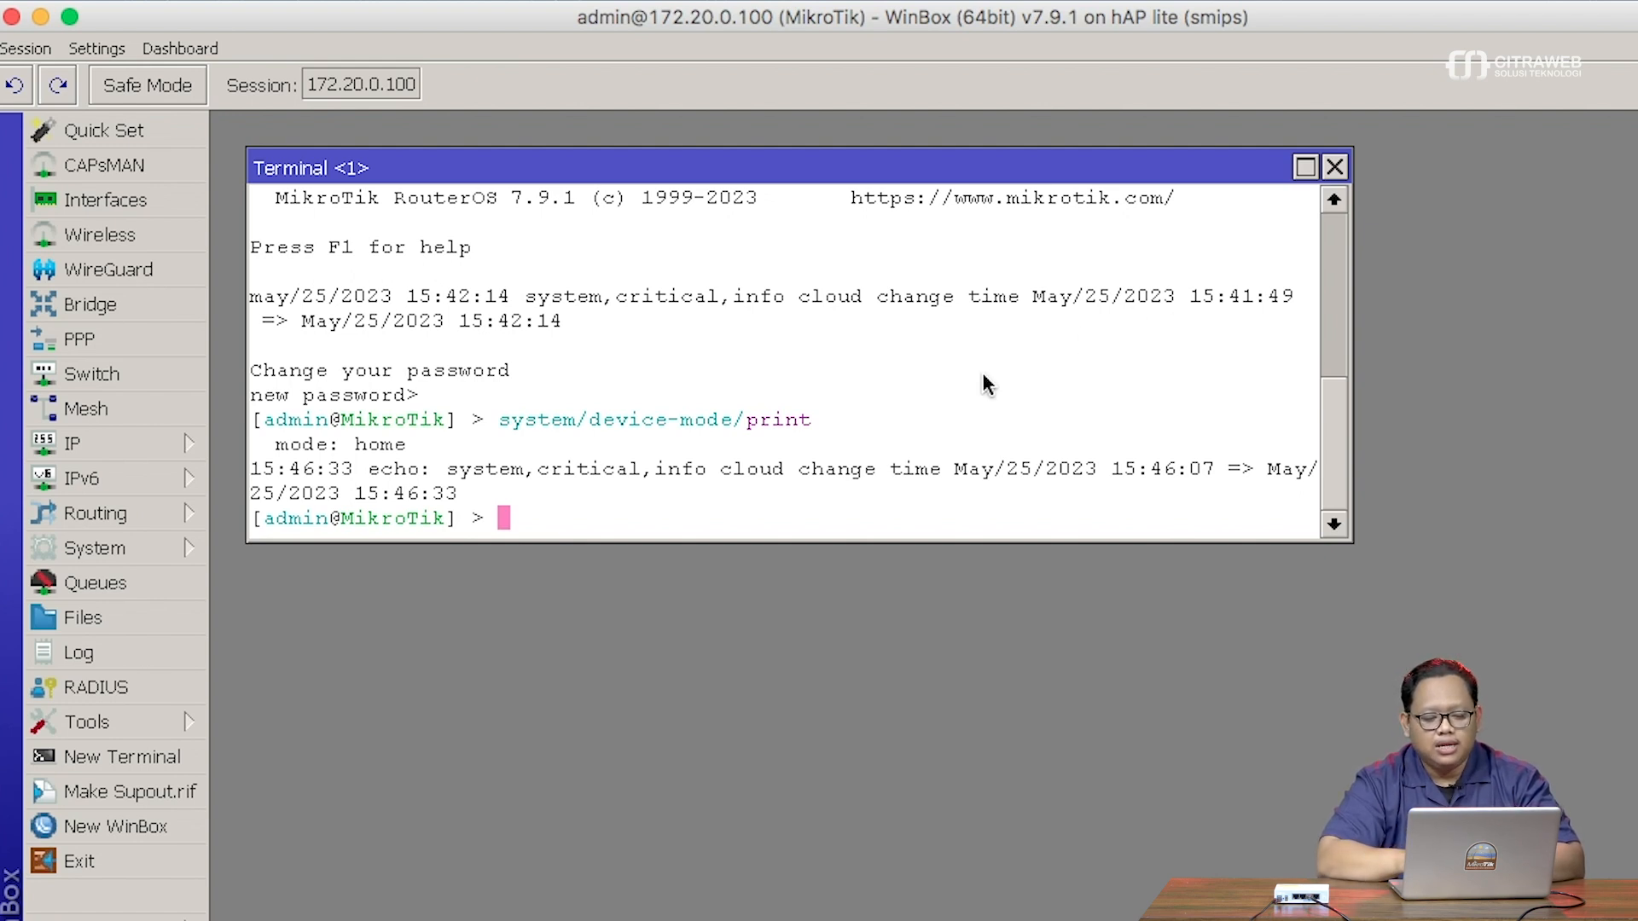
Enable the scheduler feature by running system/device-mode/update scheduler=yes in the terminal, listing the available update parameters along the way.
type("sy")
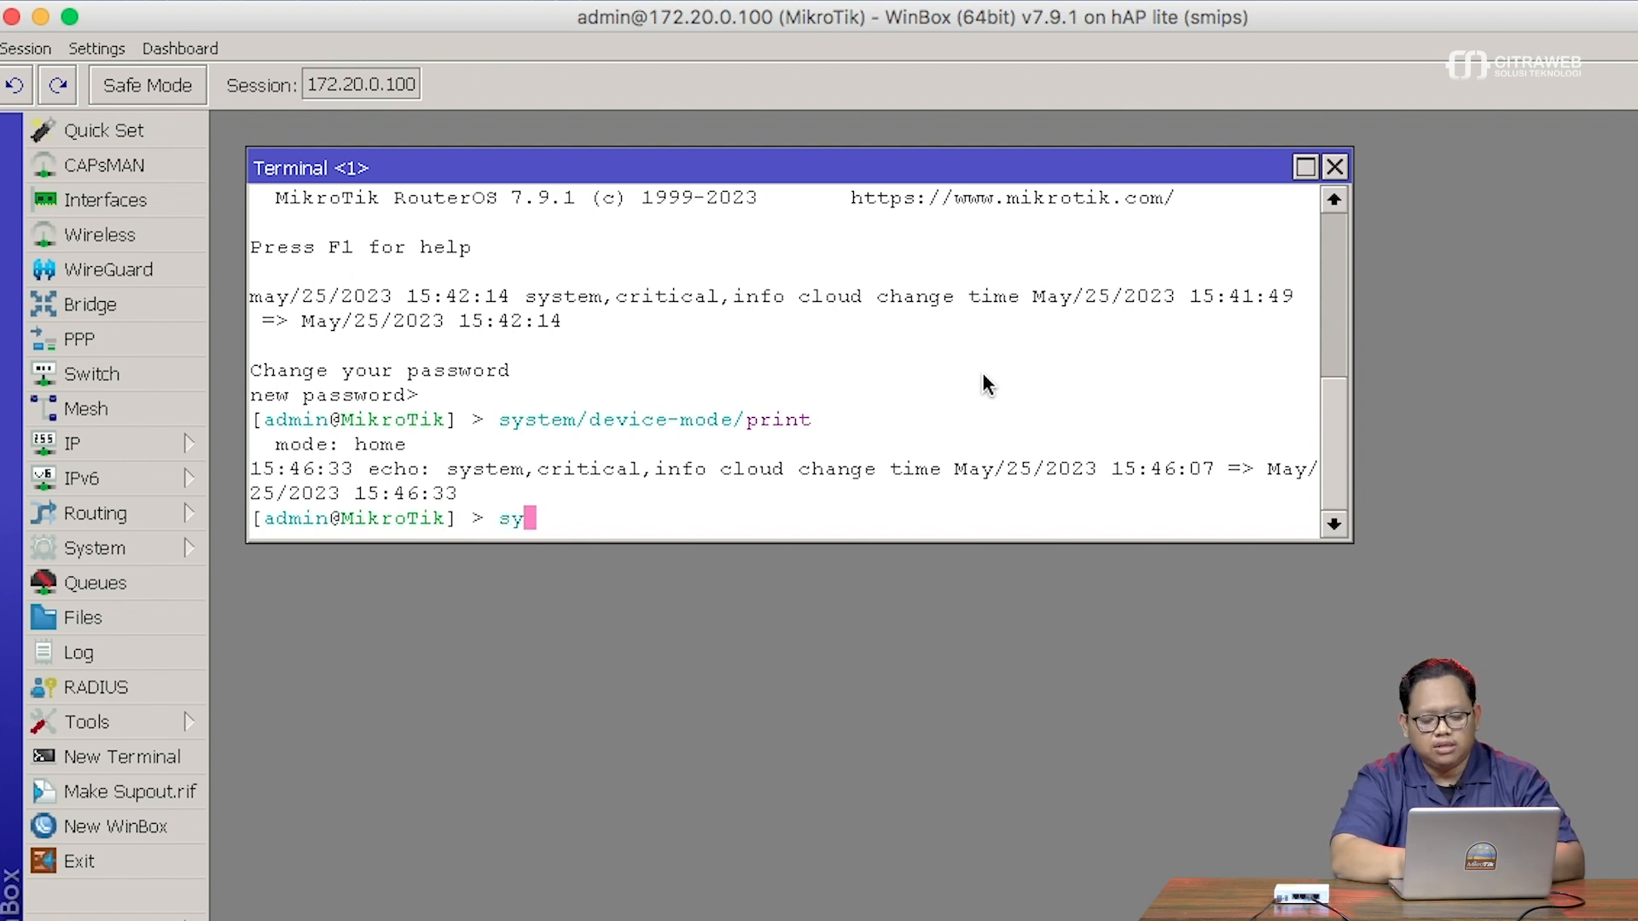
type("stem/device-mode/")
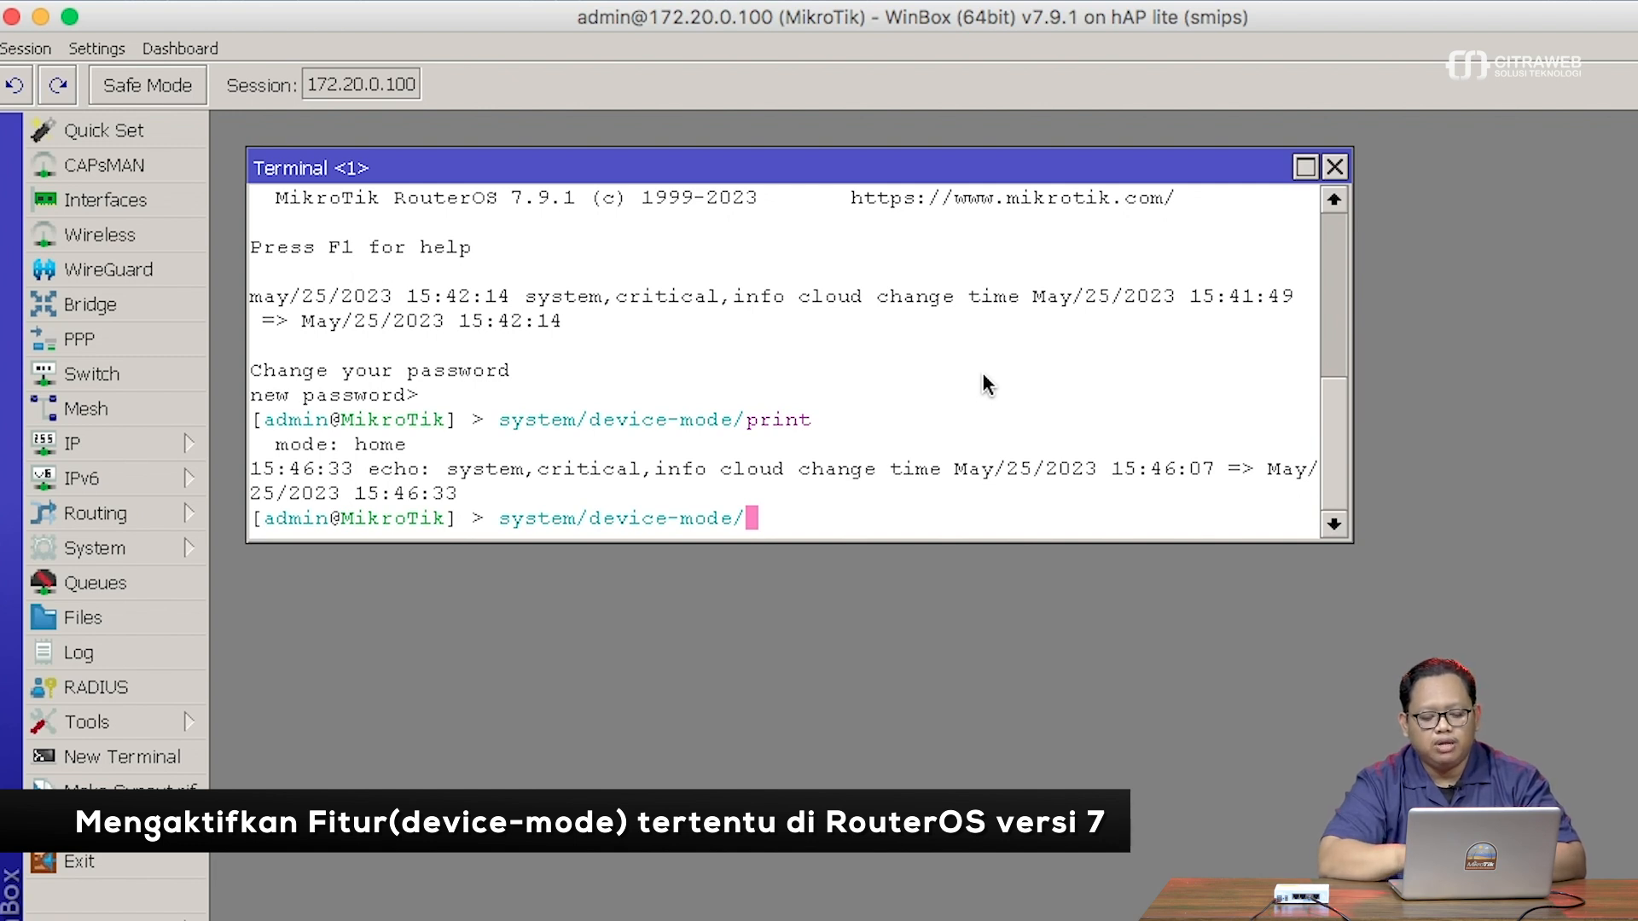
type("upd")
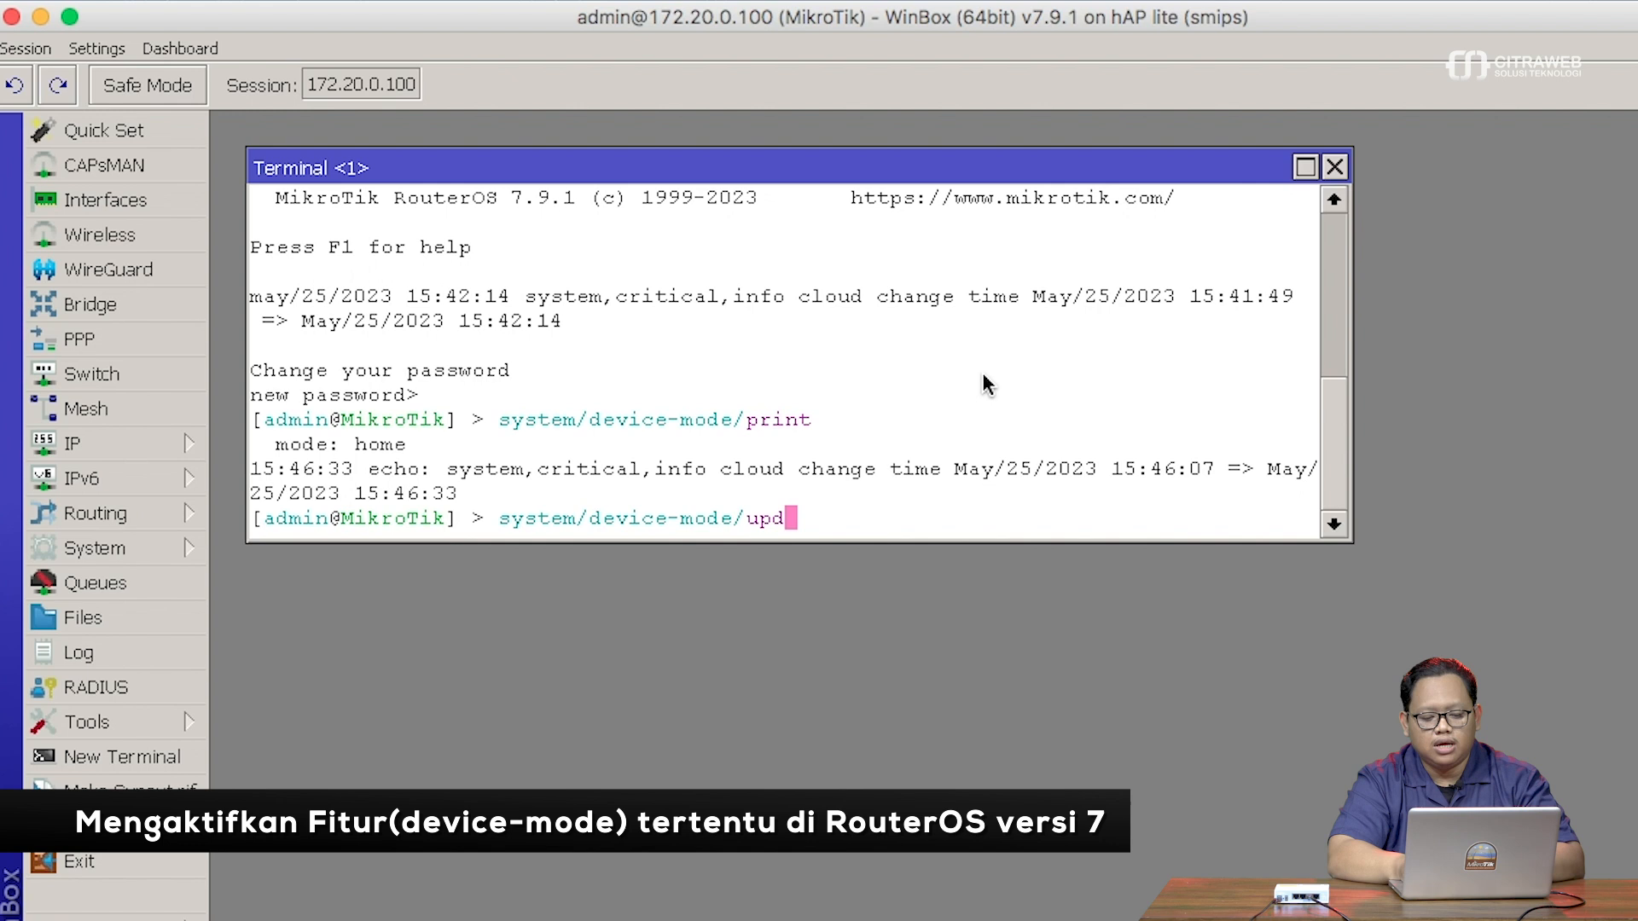
key("Tab")
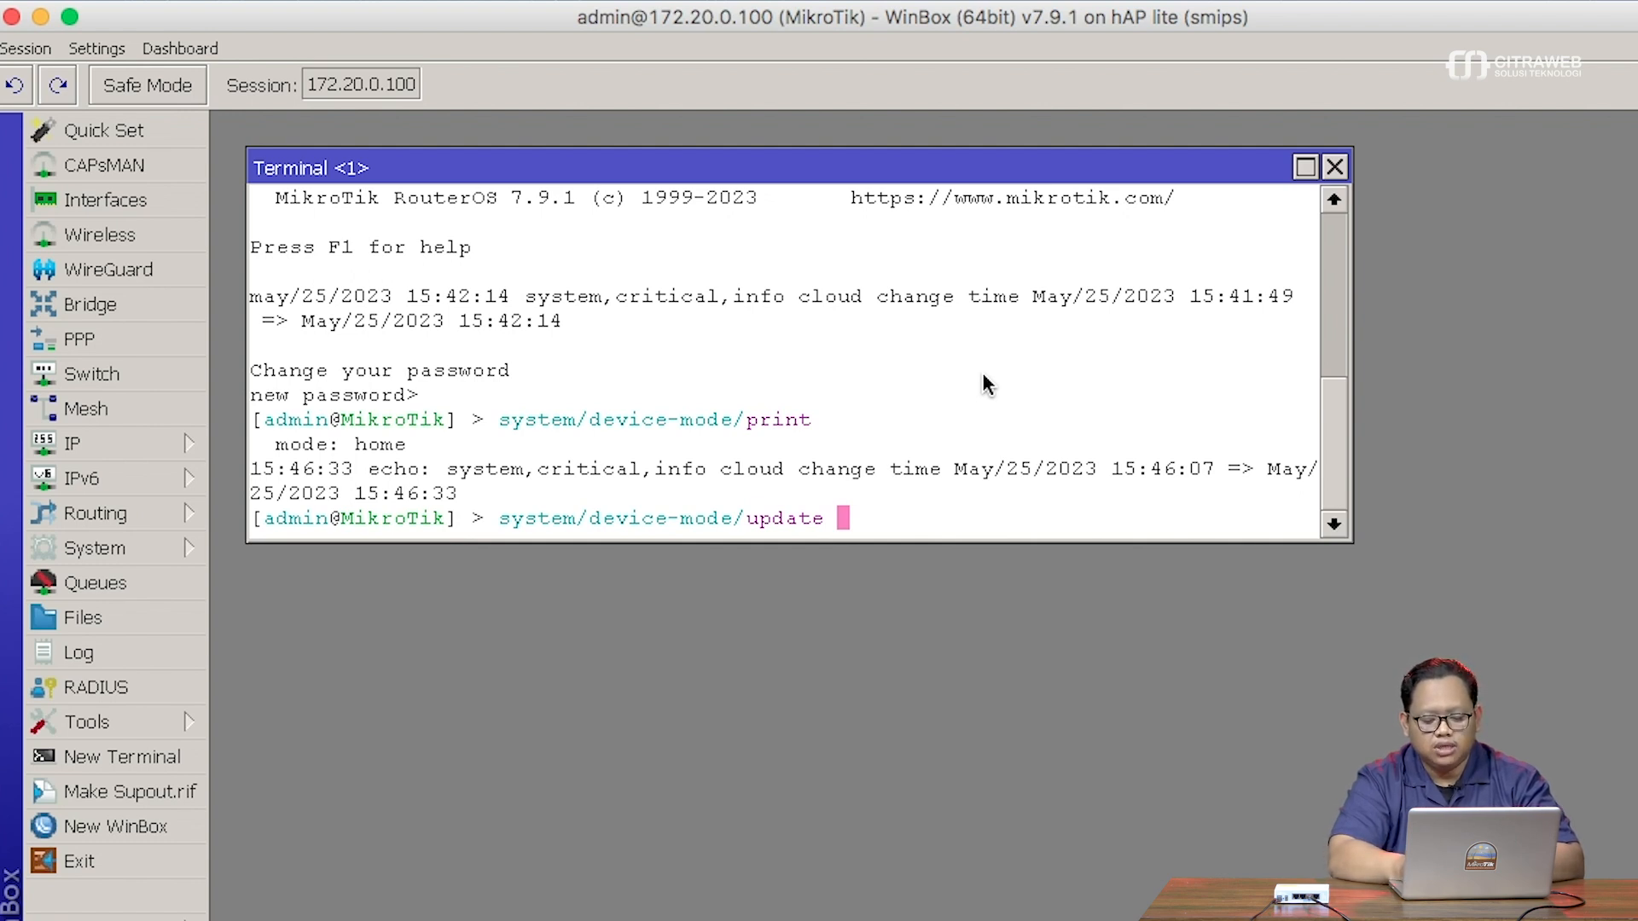
key("Tab")
key("Tab")
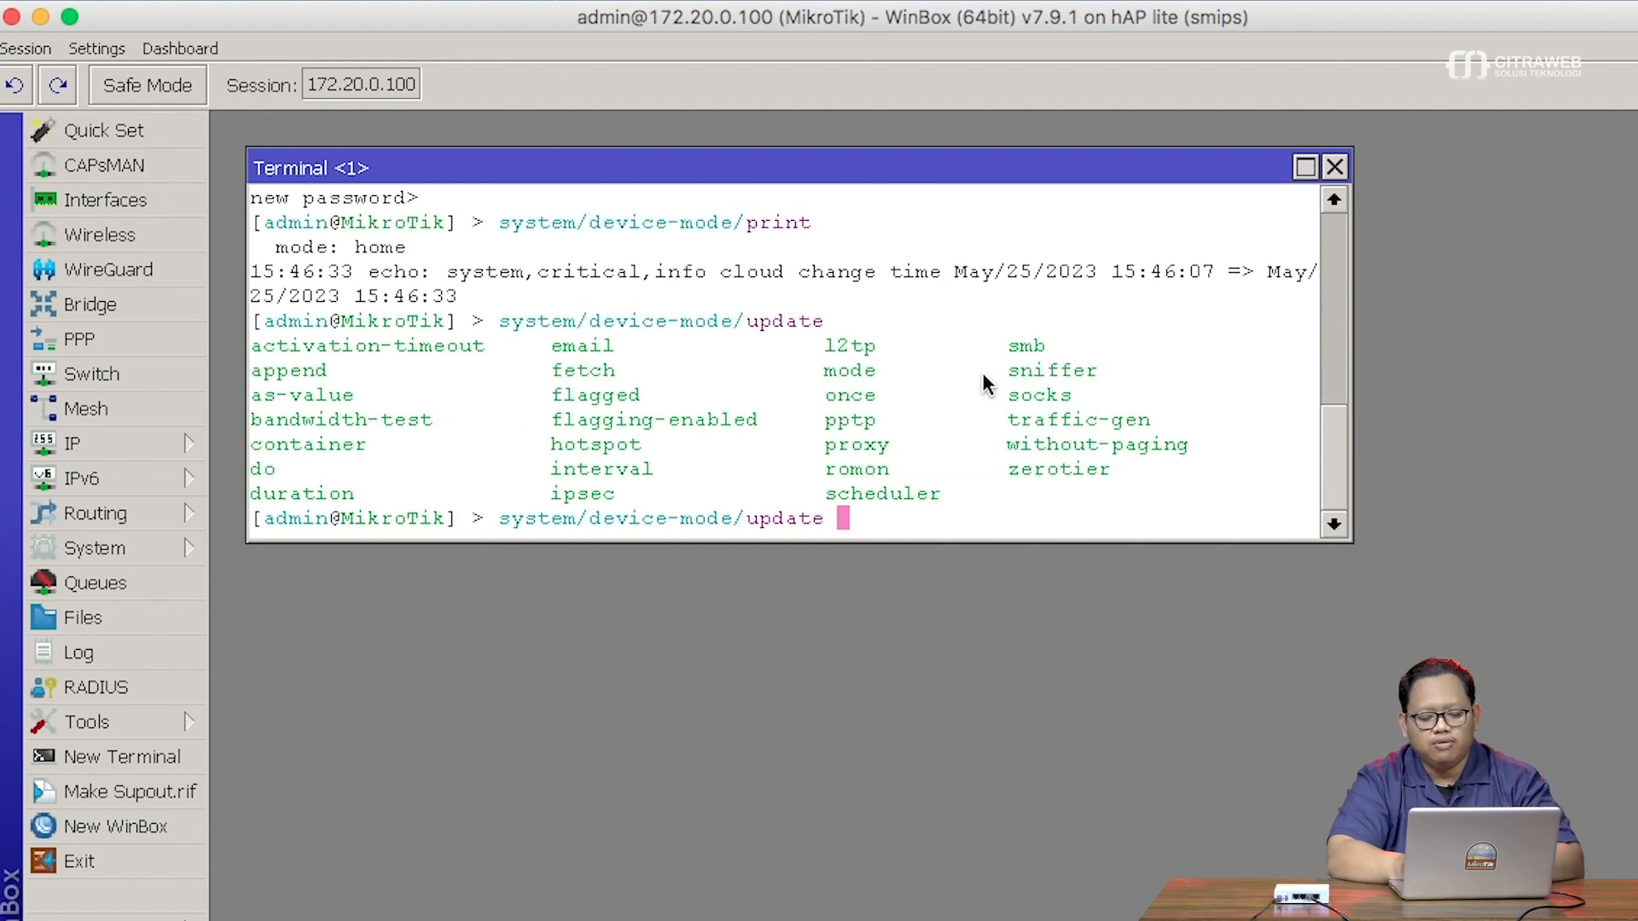
type("sc")
key("Tab")
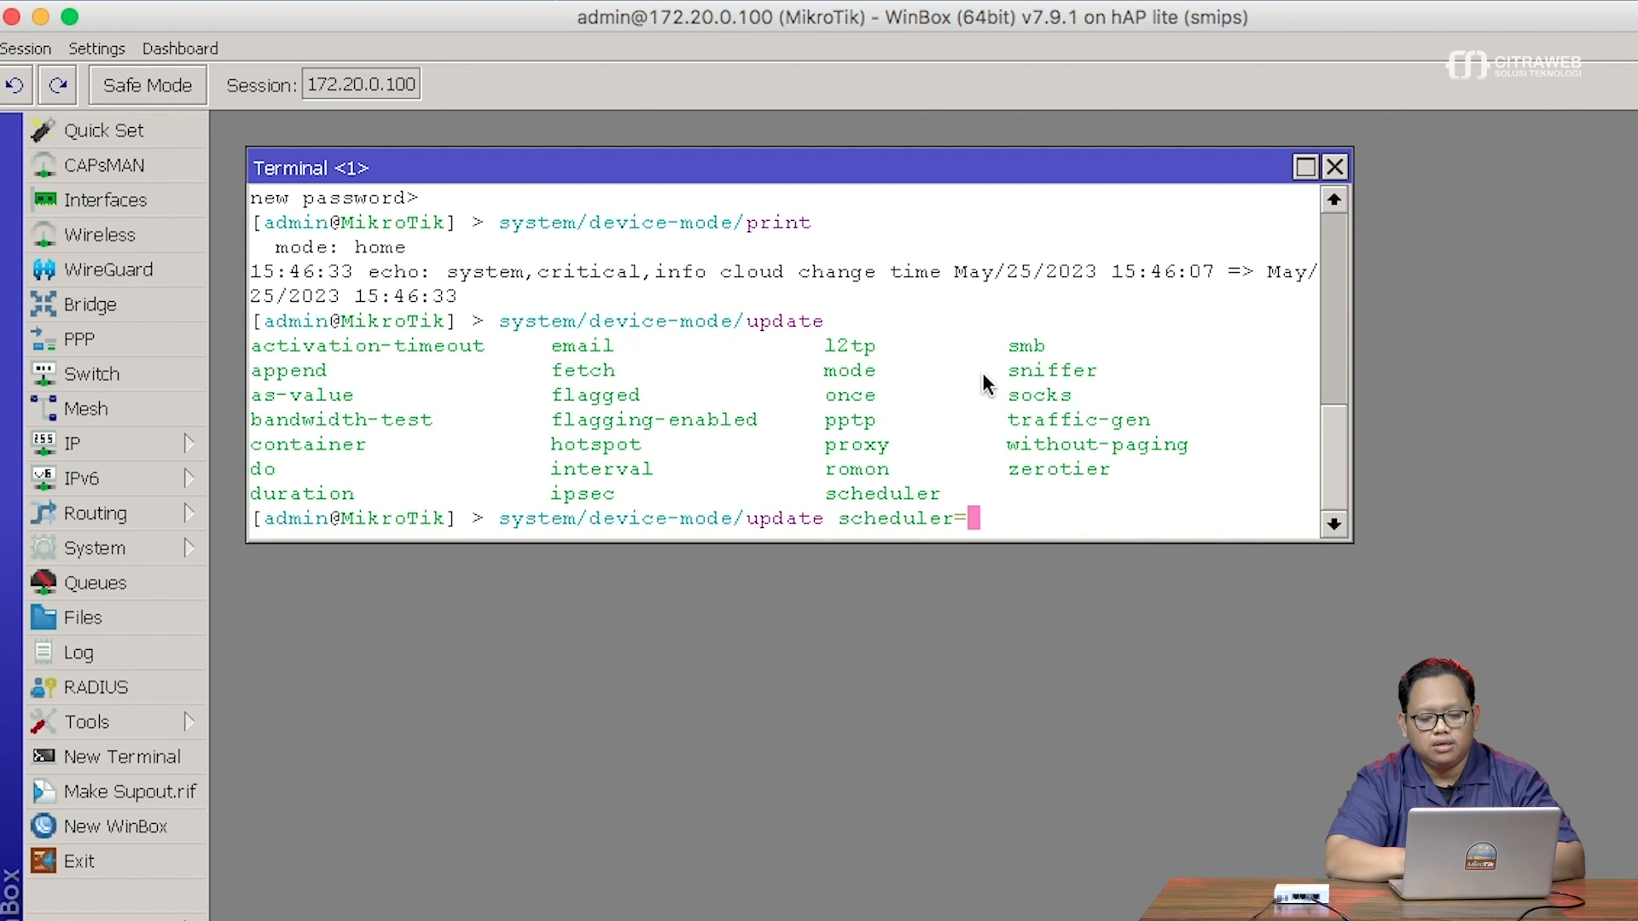
type("y")
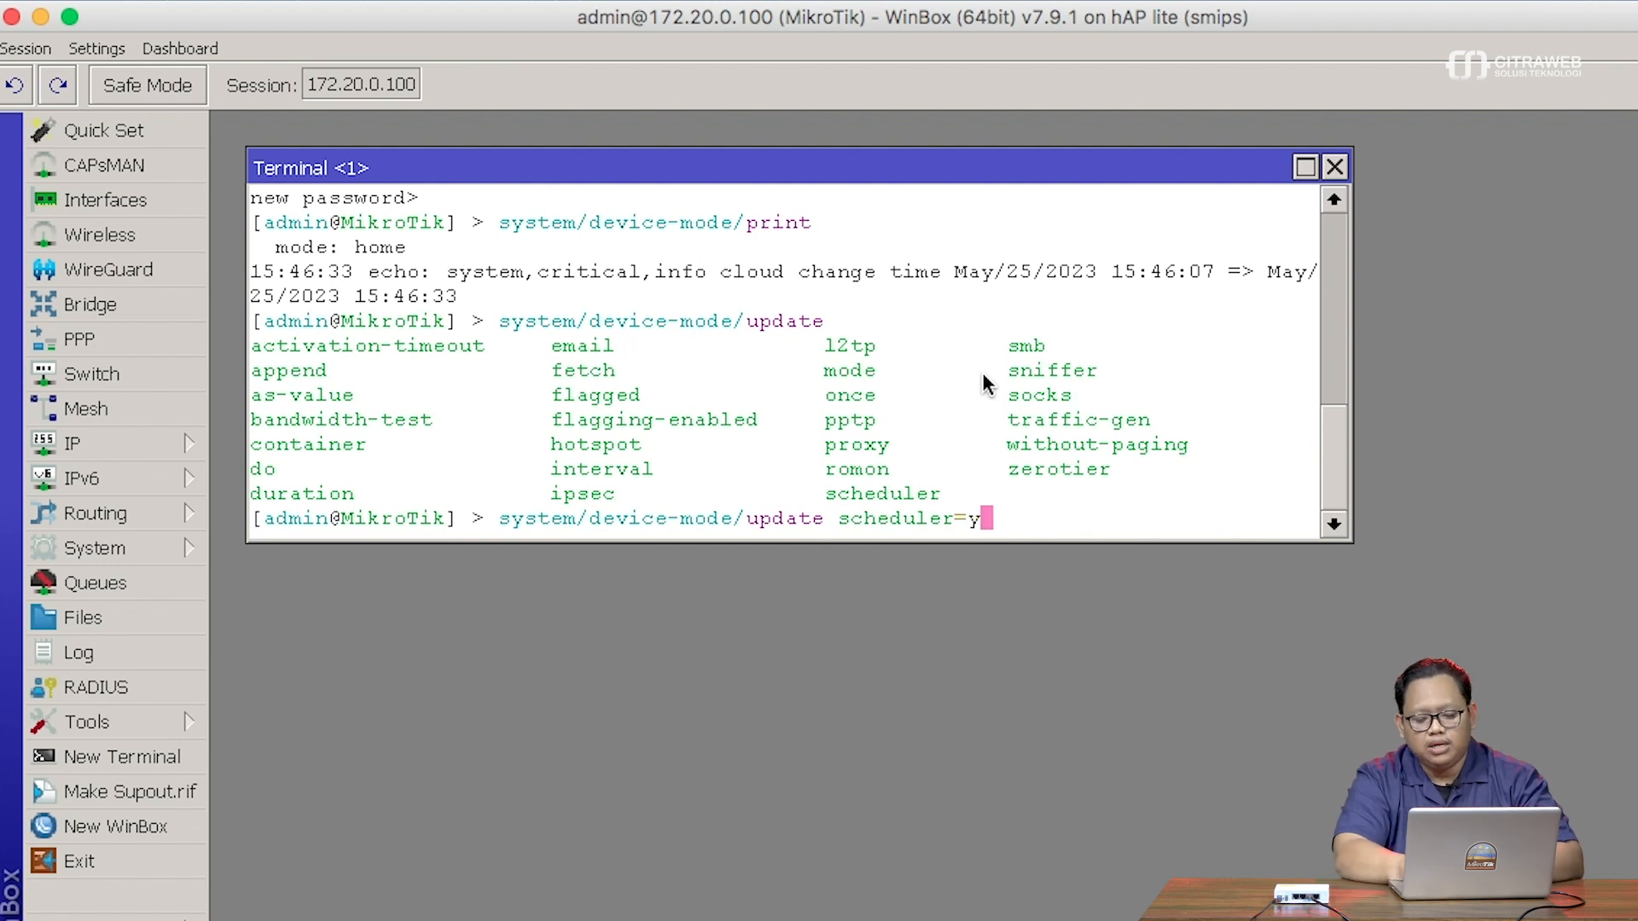
type("es")
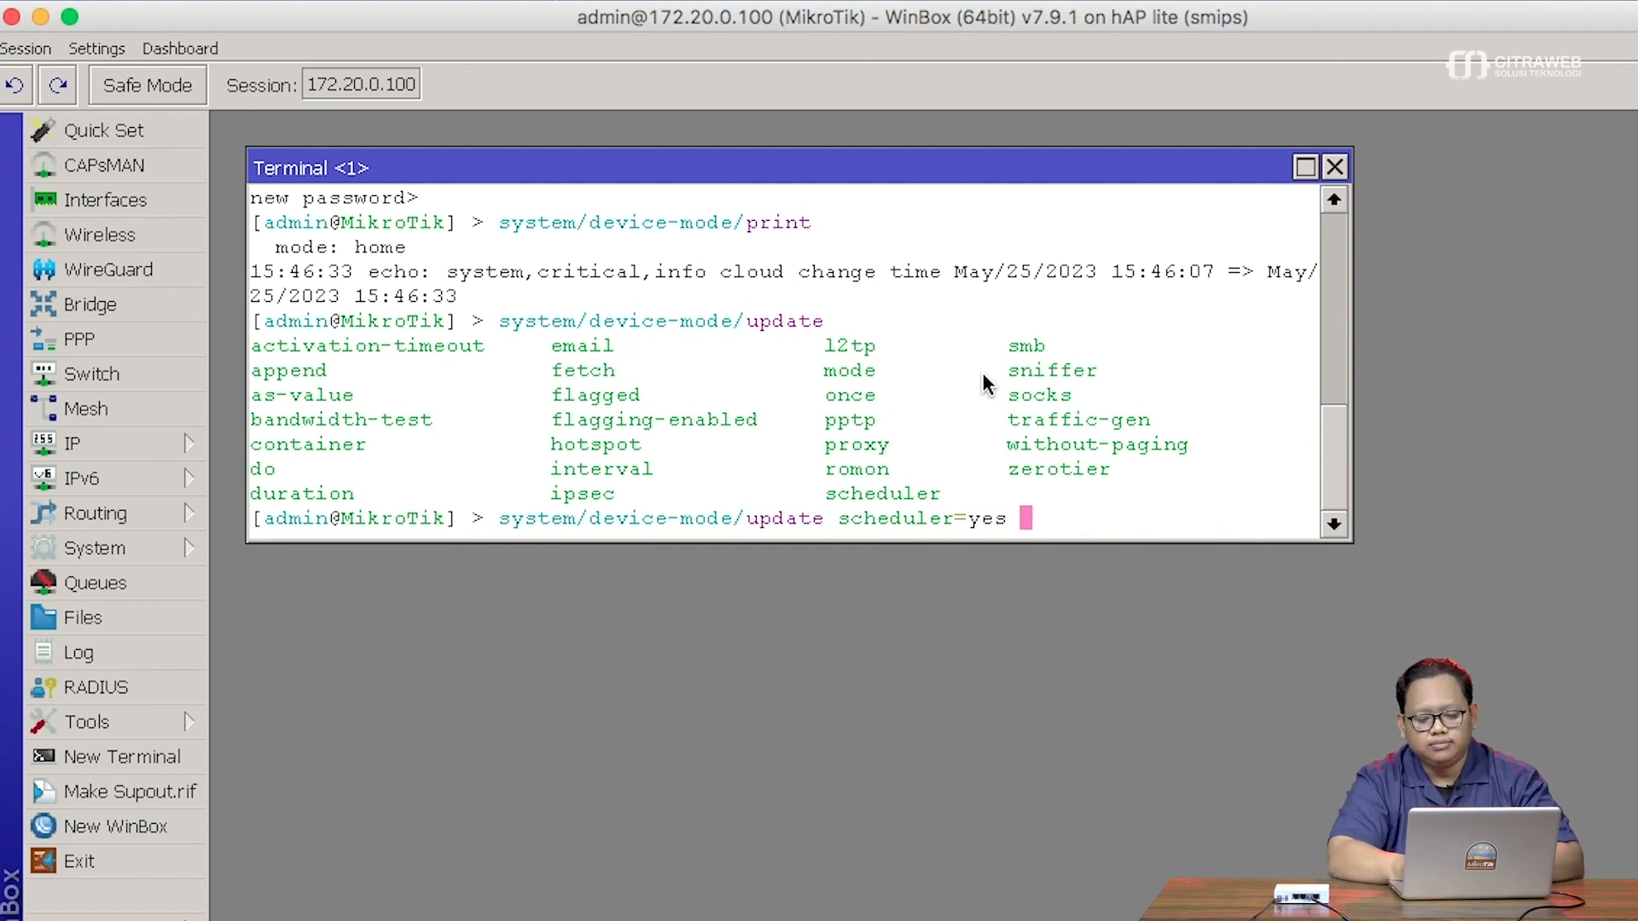
key("Tab")
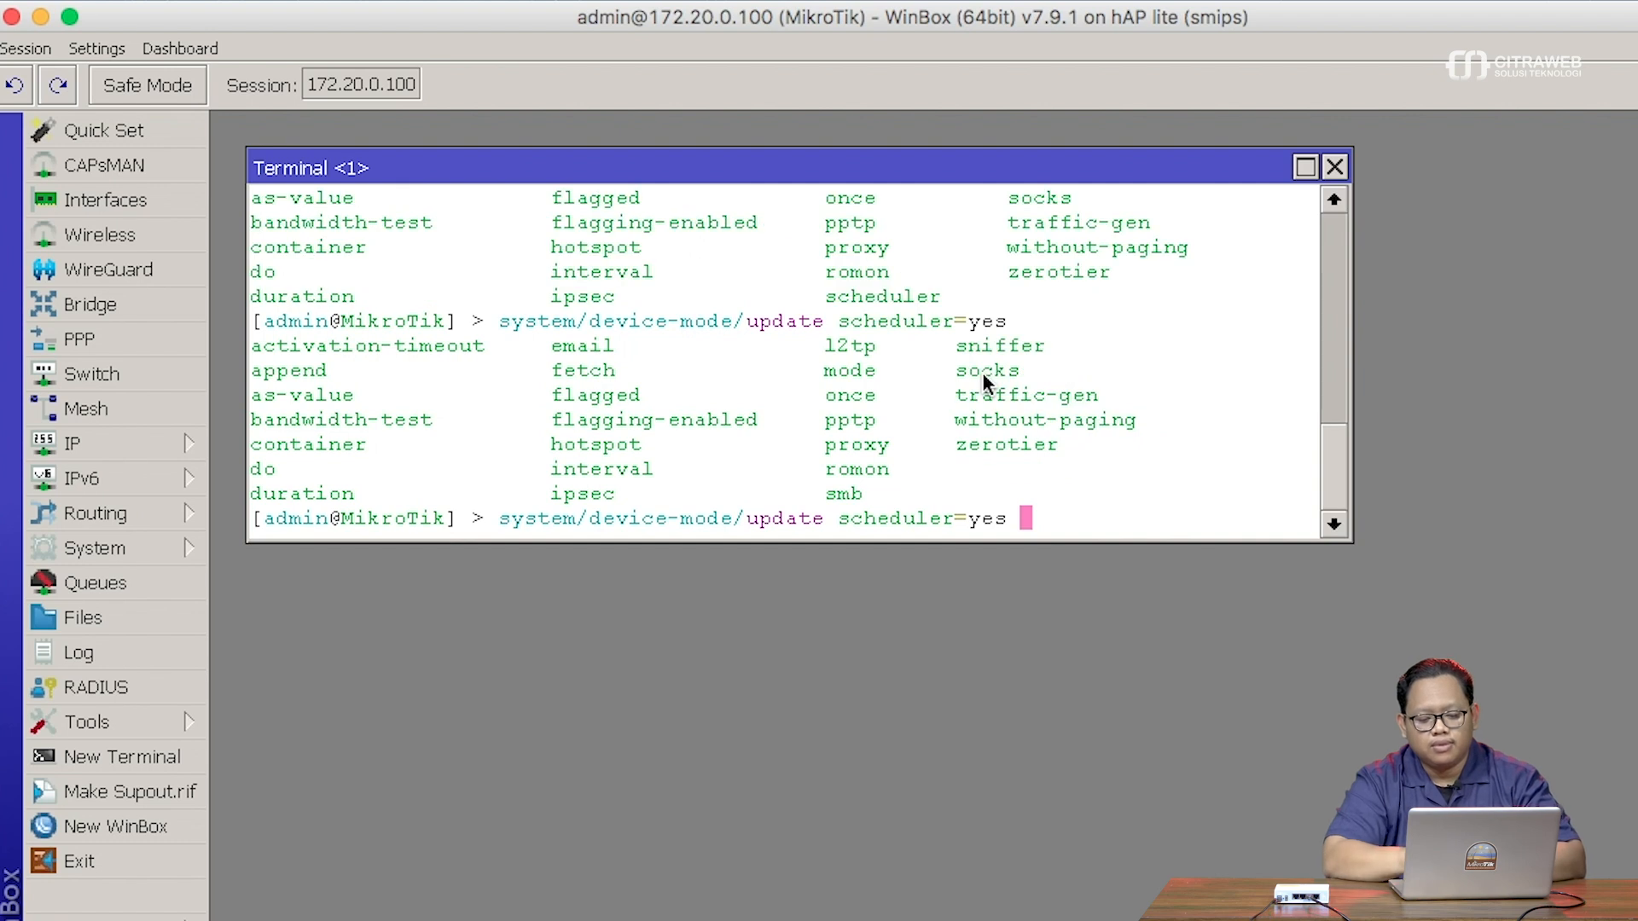
key("Return")
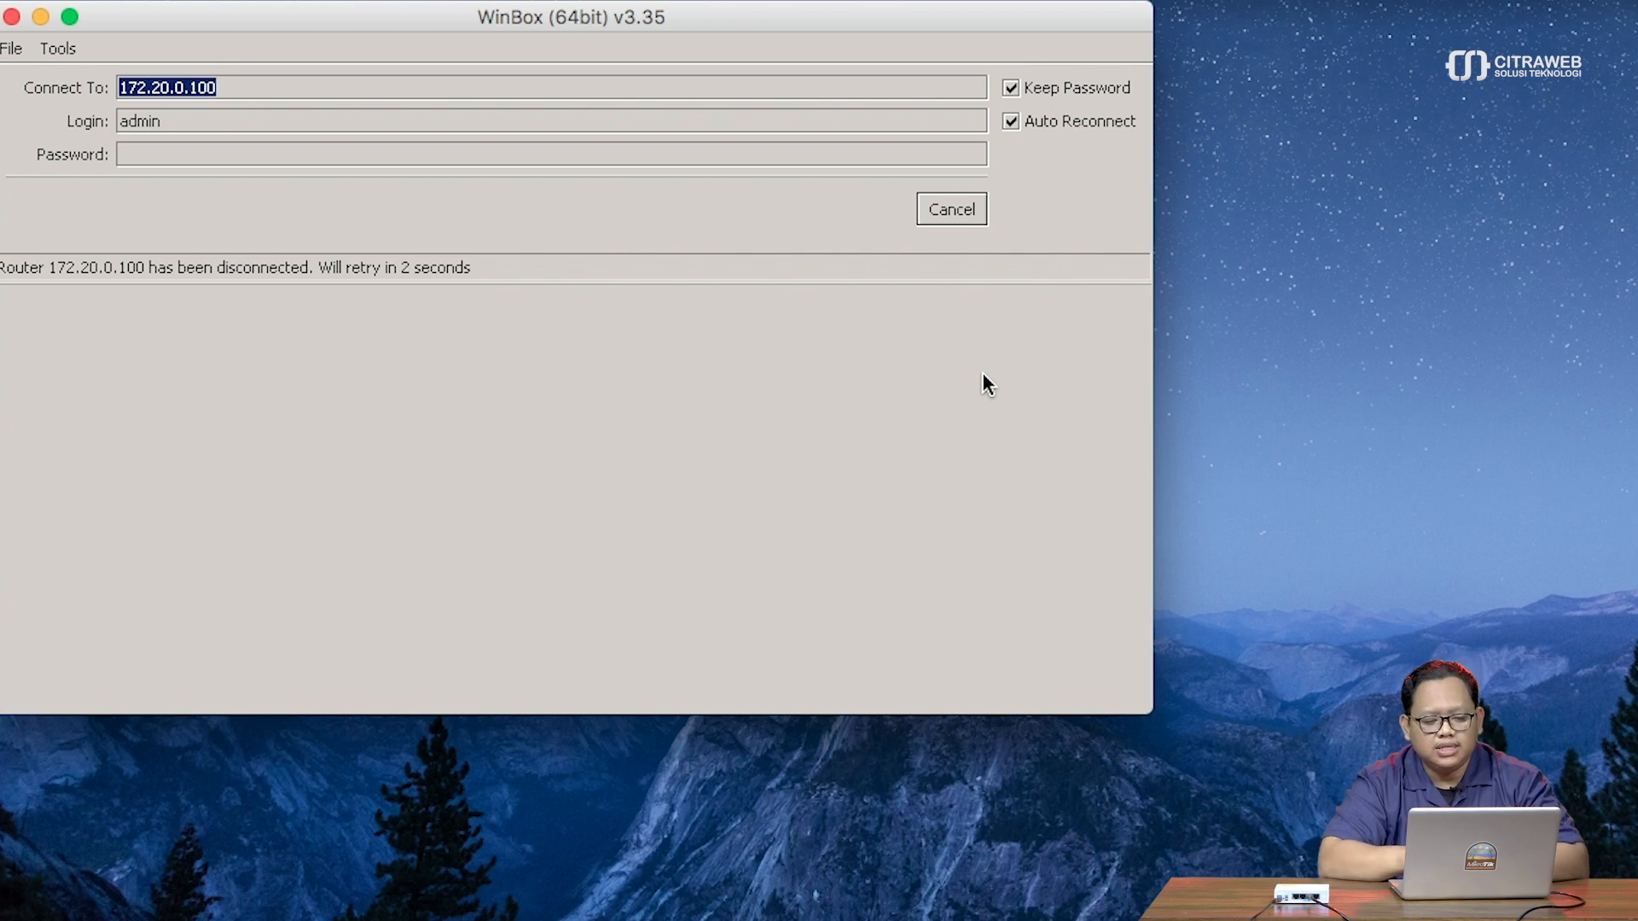
Cancel the automatic retry, reconnect to the router at 172.20.0.100 and dismiss the password change prompt.
left_click(968, 208)
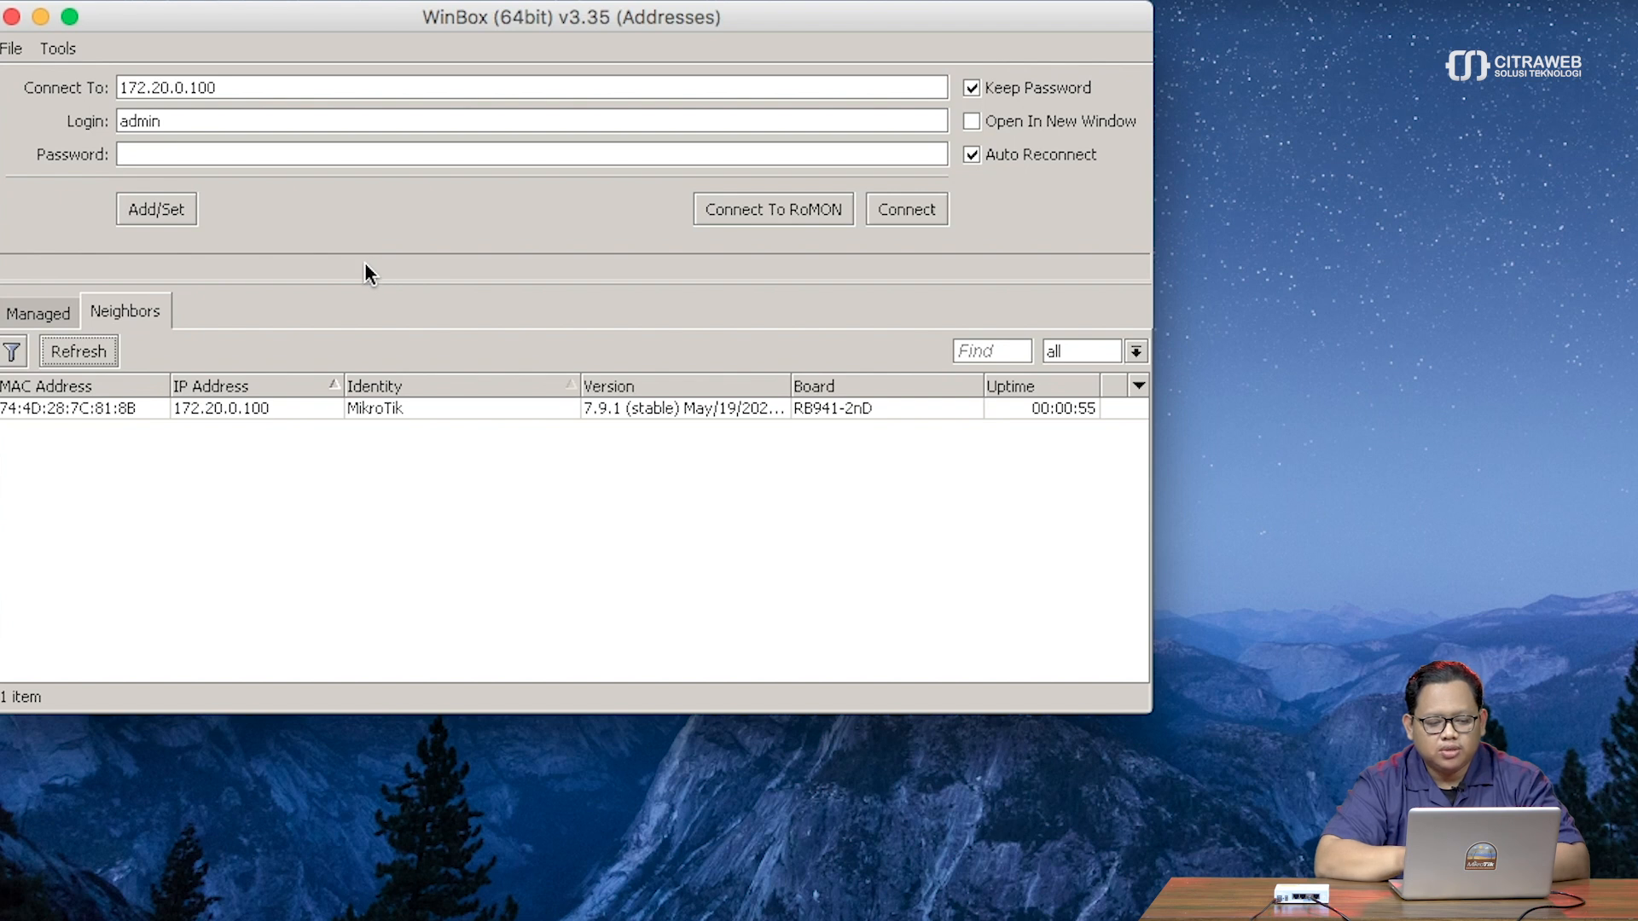
left_click(900, 211)
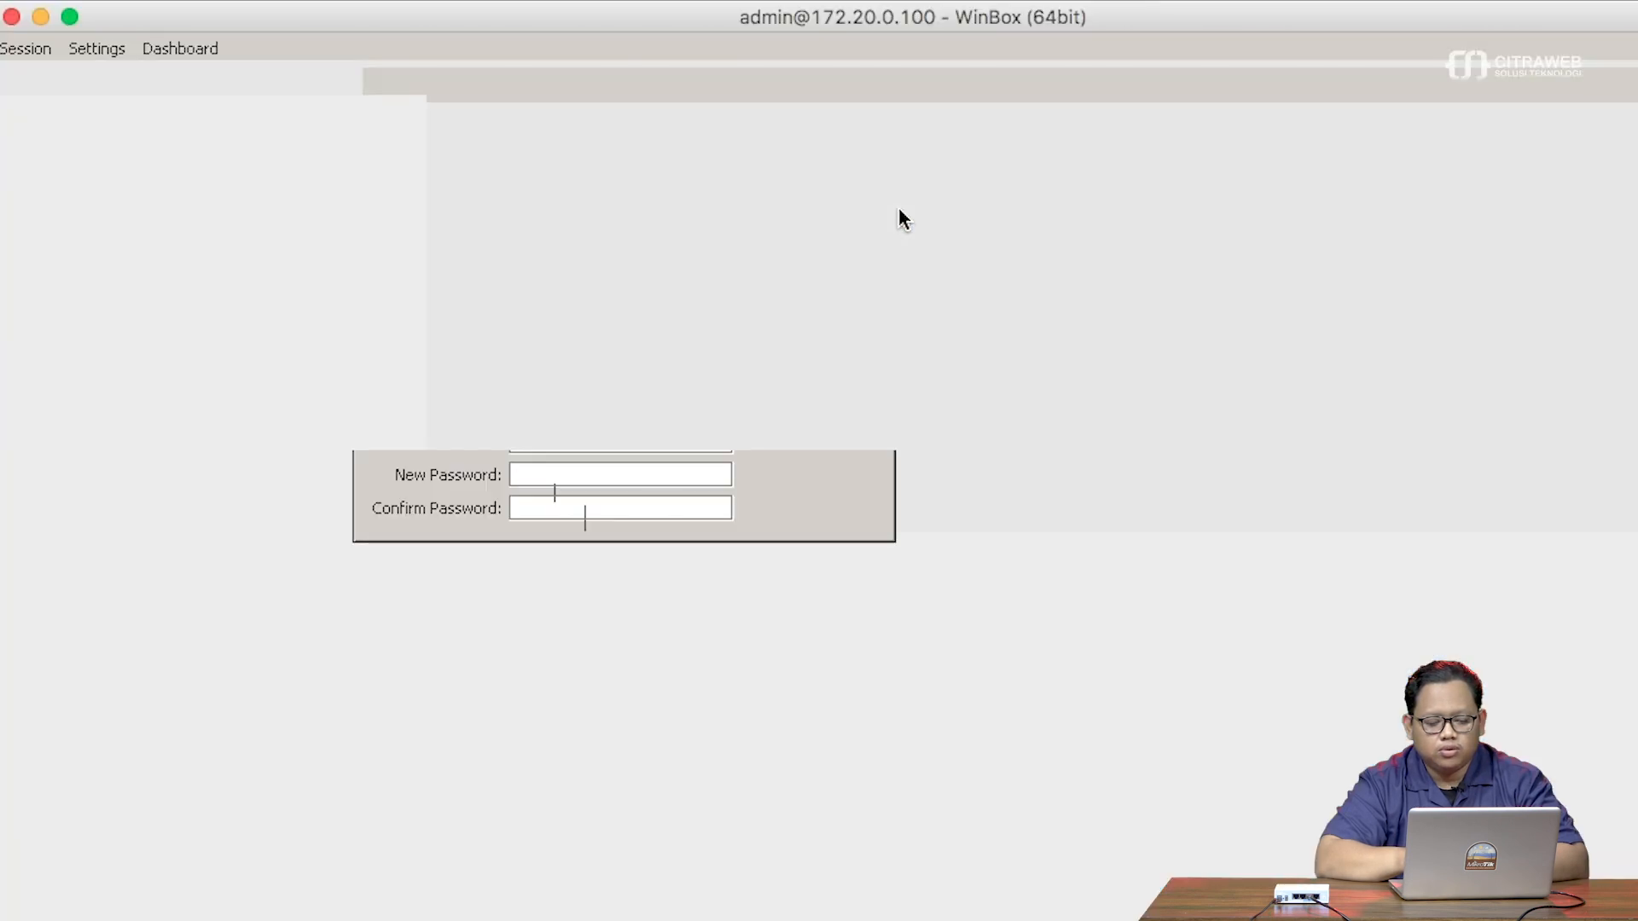
left_click(1071, 393)
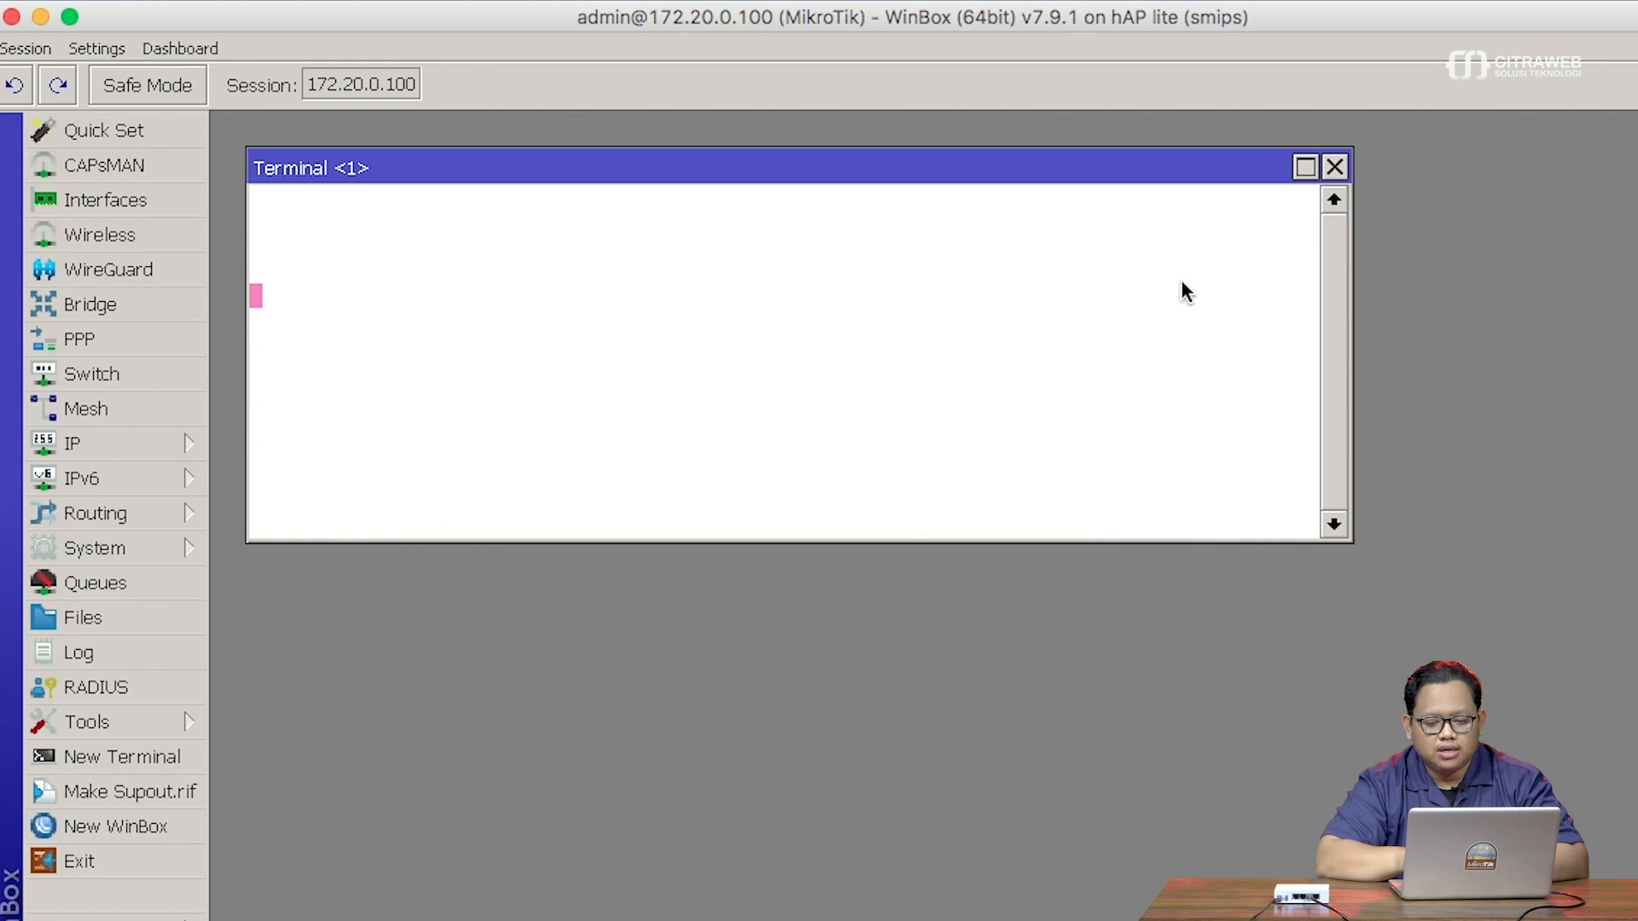
Replace the blank leftover terminal with a new one and skip setting a new password.
left_click(1333, 170)
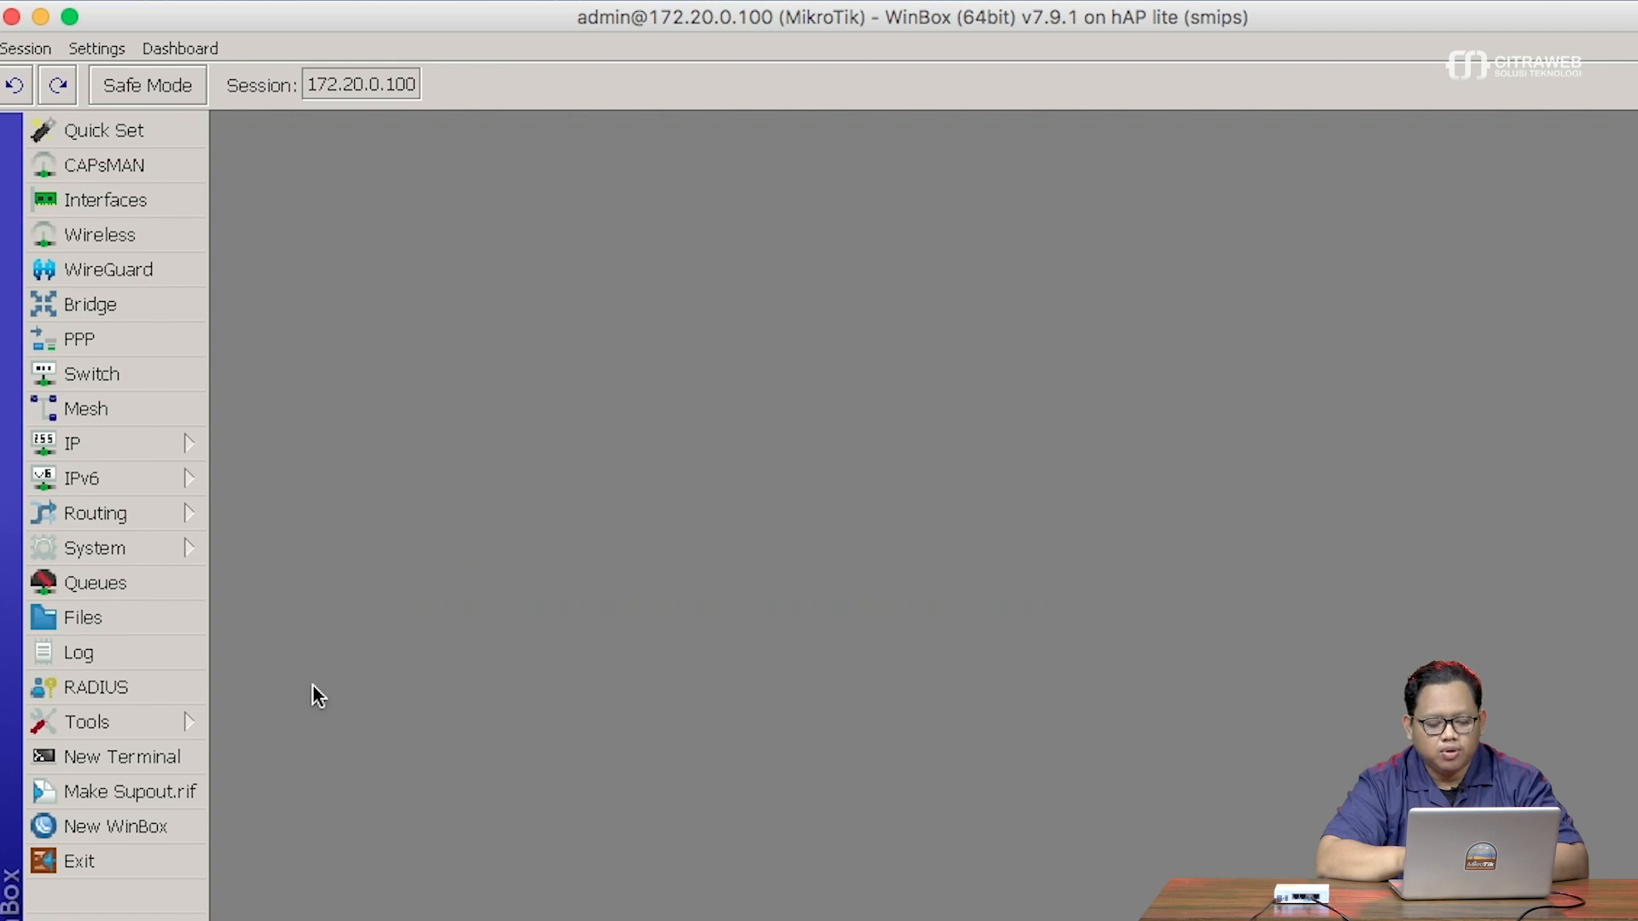
left_click(138, 755)
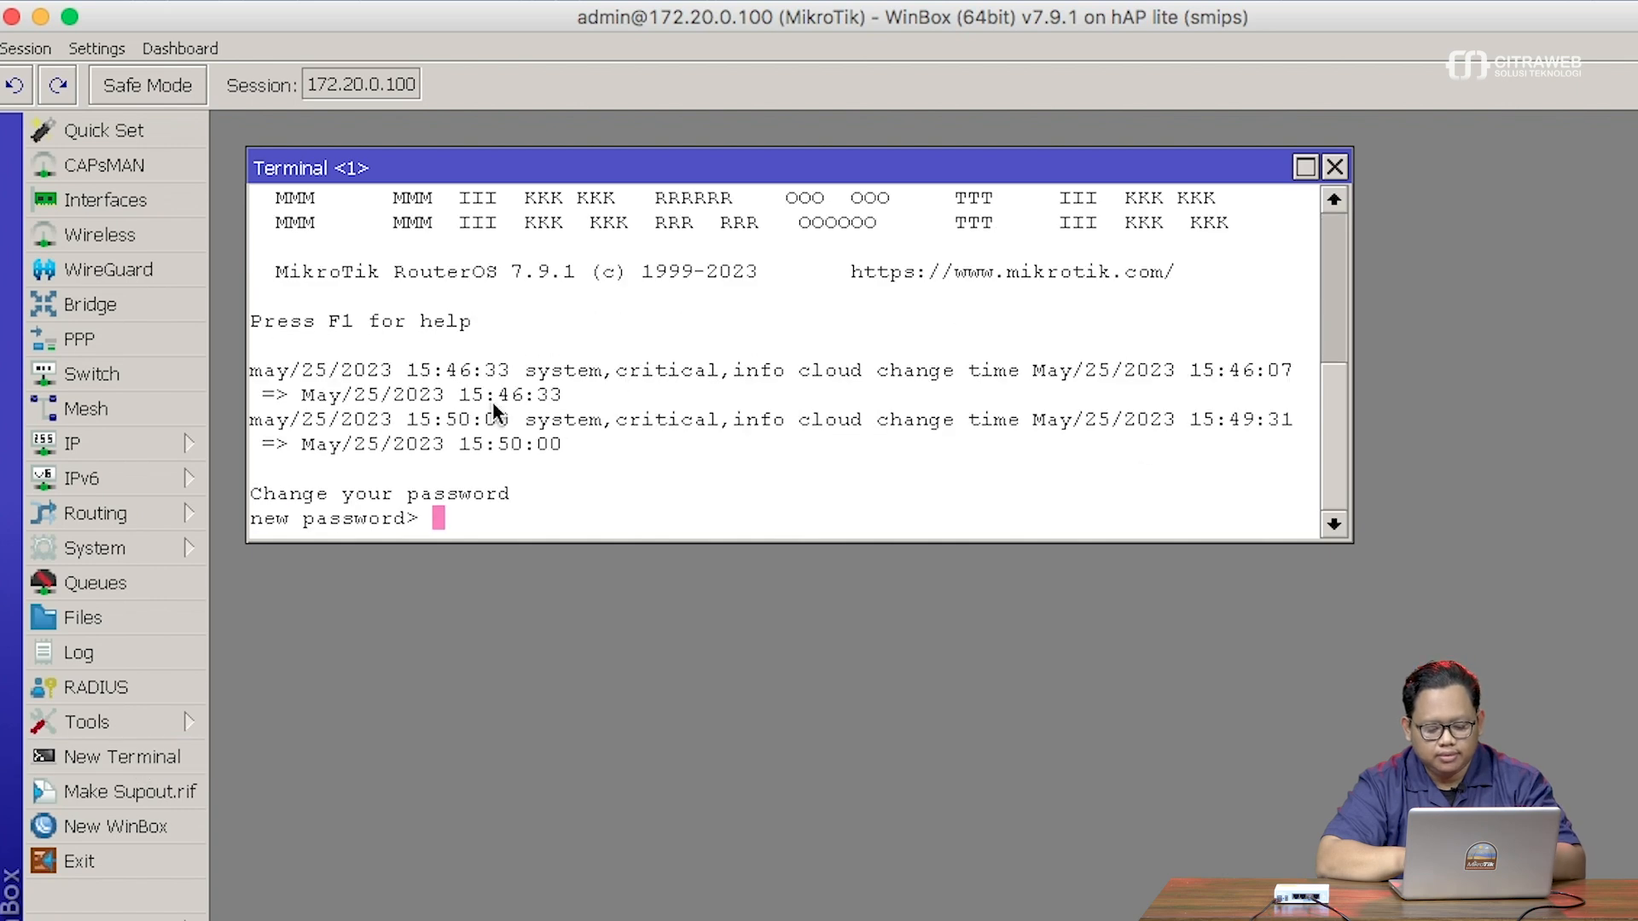
key("ctrl+c")
Check the router's device mode and enabled features with system/device-mode/print.
type("system/devi")
key("Tab")
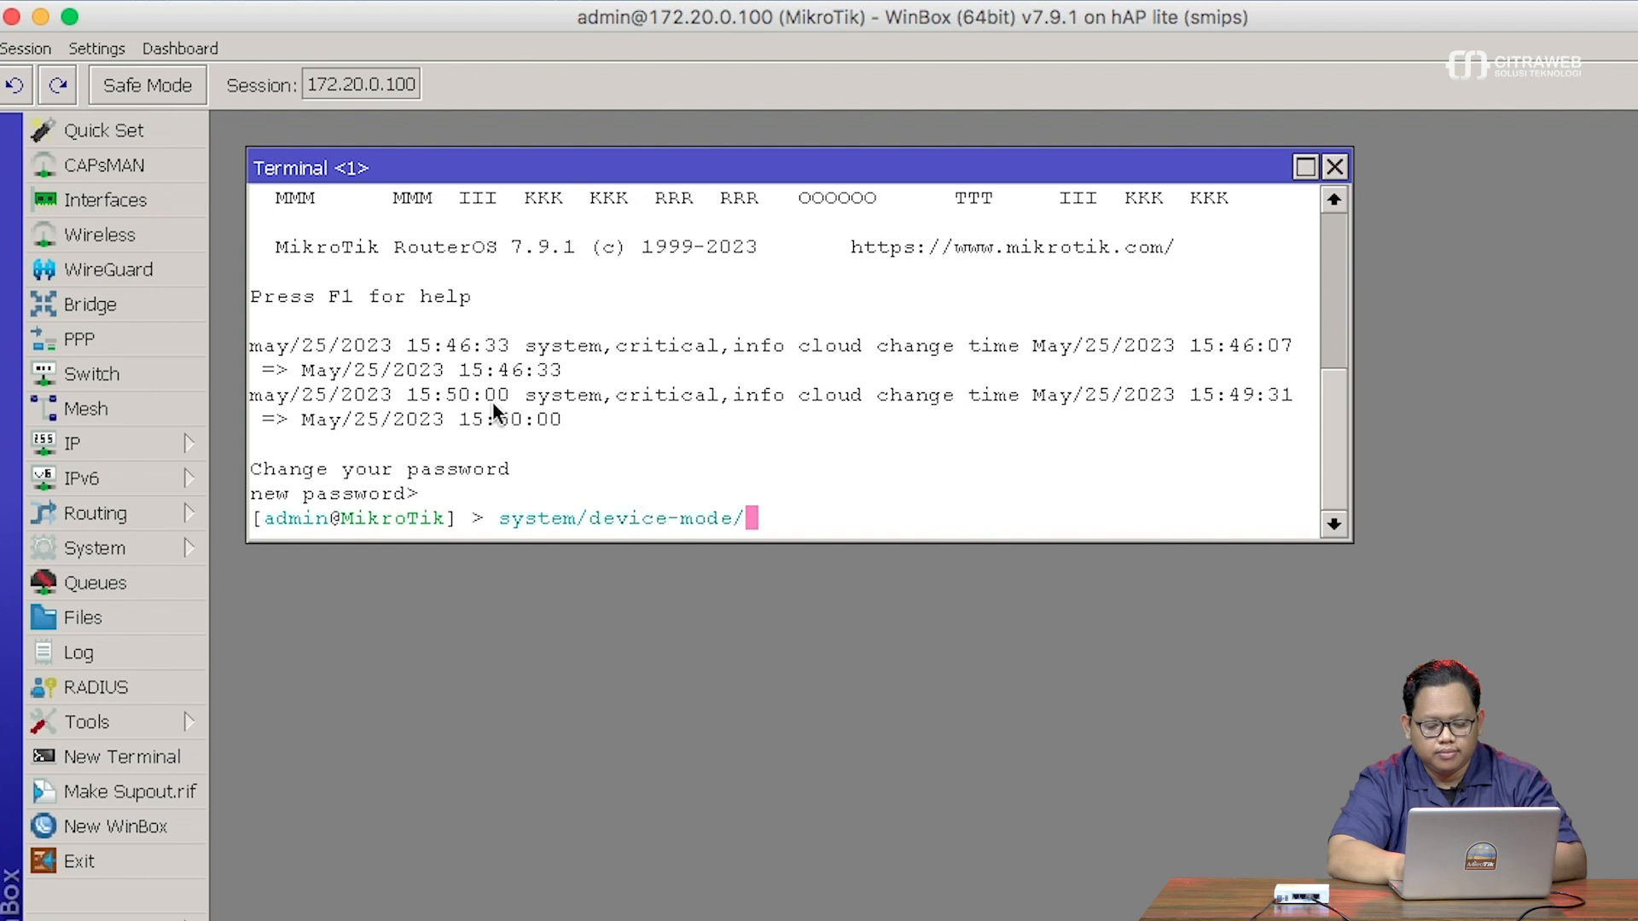
type("print")
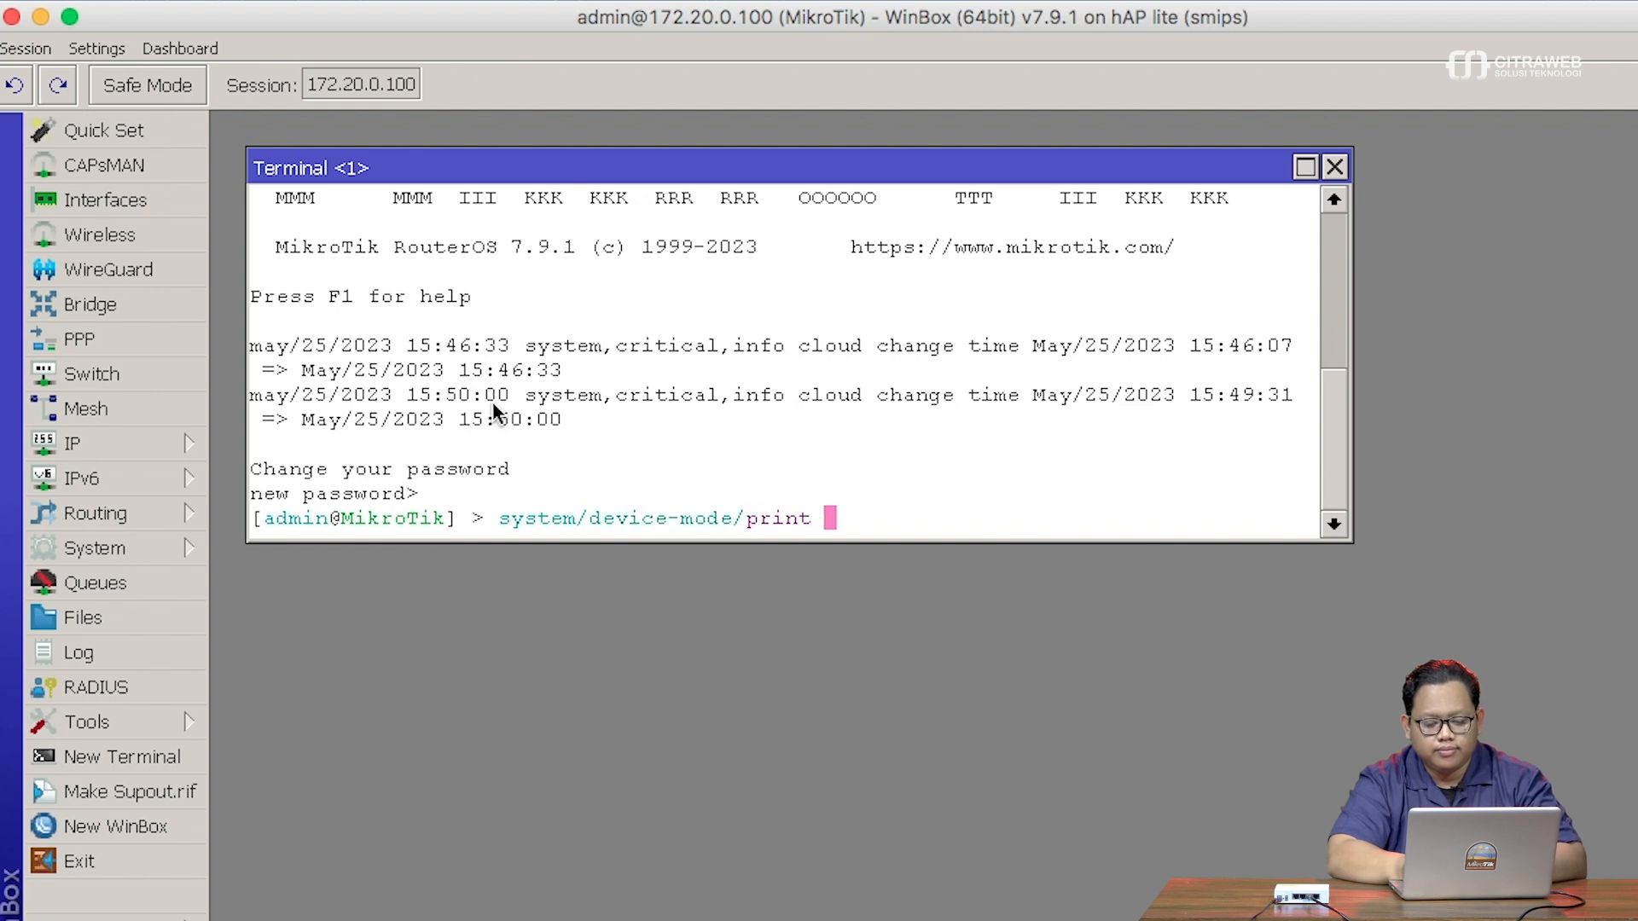
key("Return")
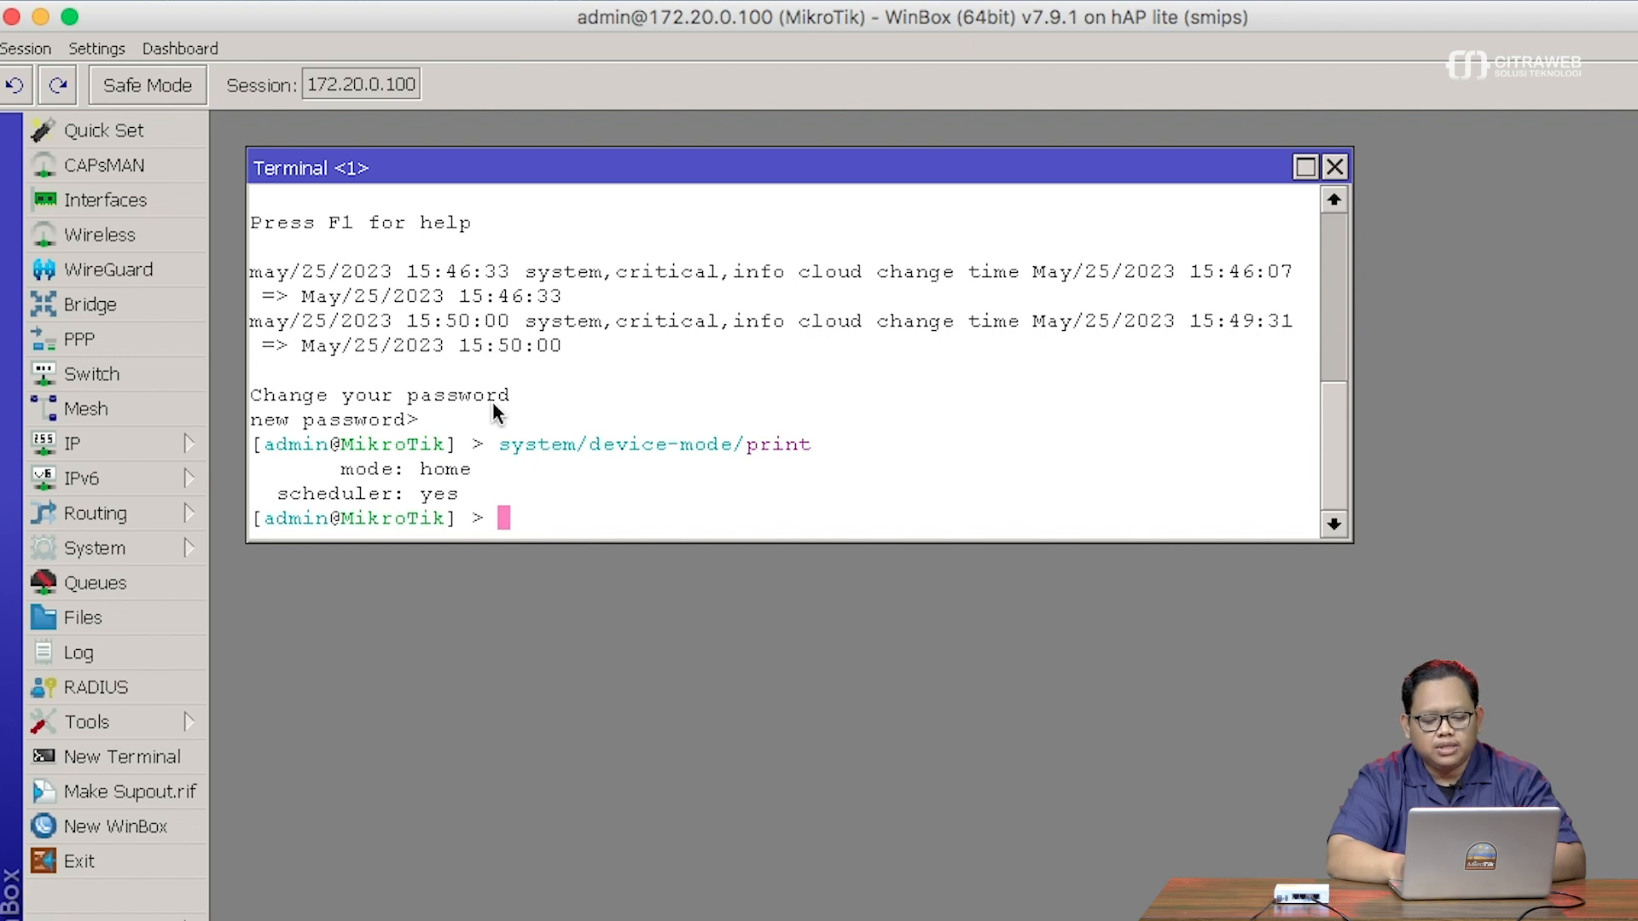
Begin another system/device-mode/update command and list the parameters it accepts.
type("s")
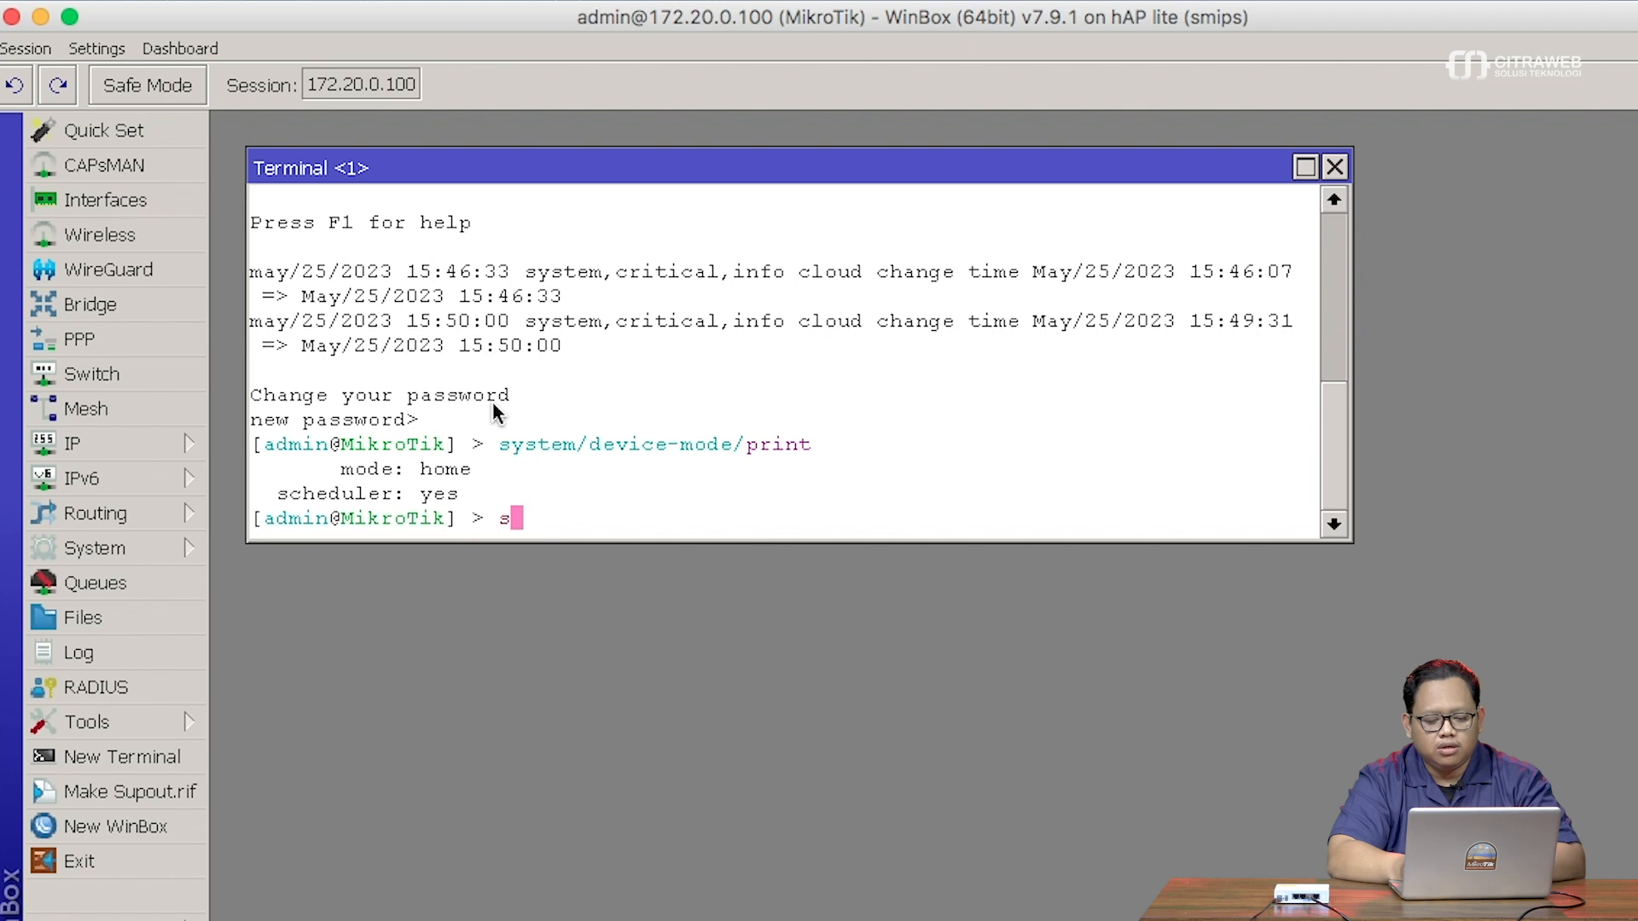
type("ystem/dev")
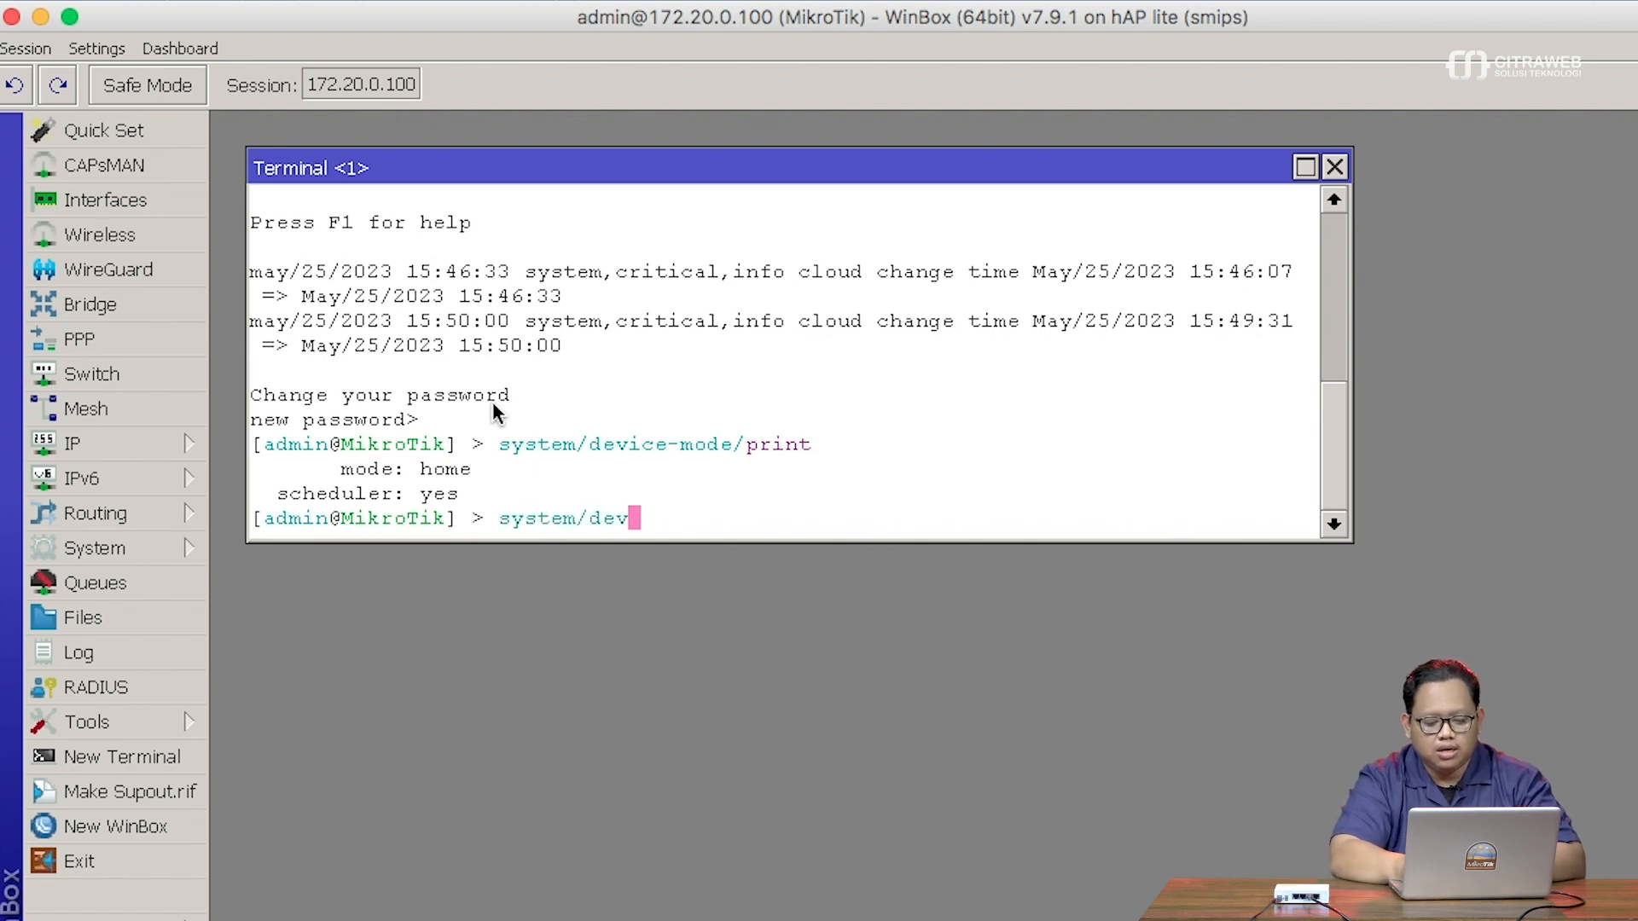
key("Tab")
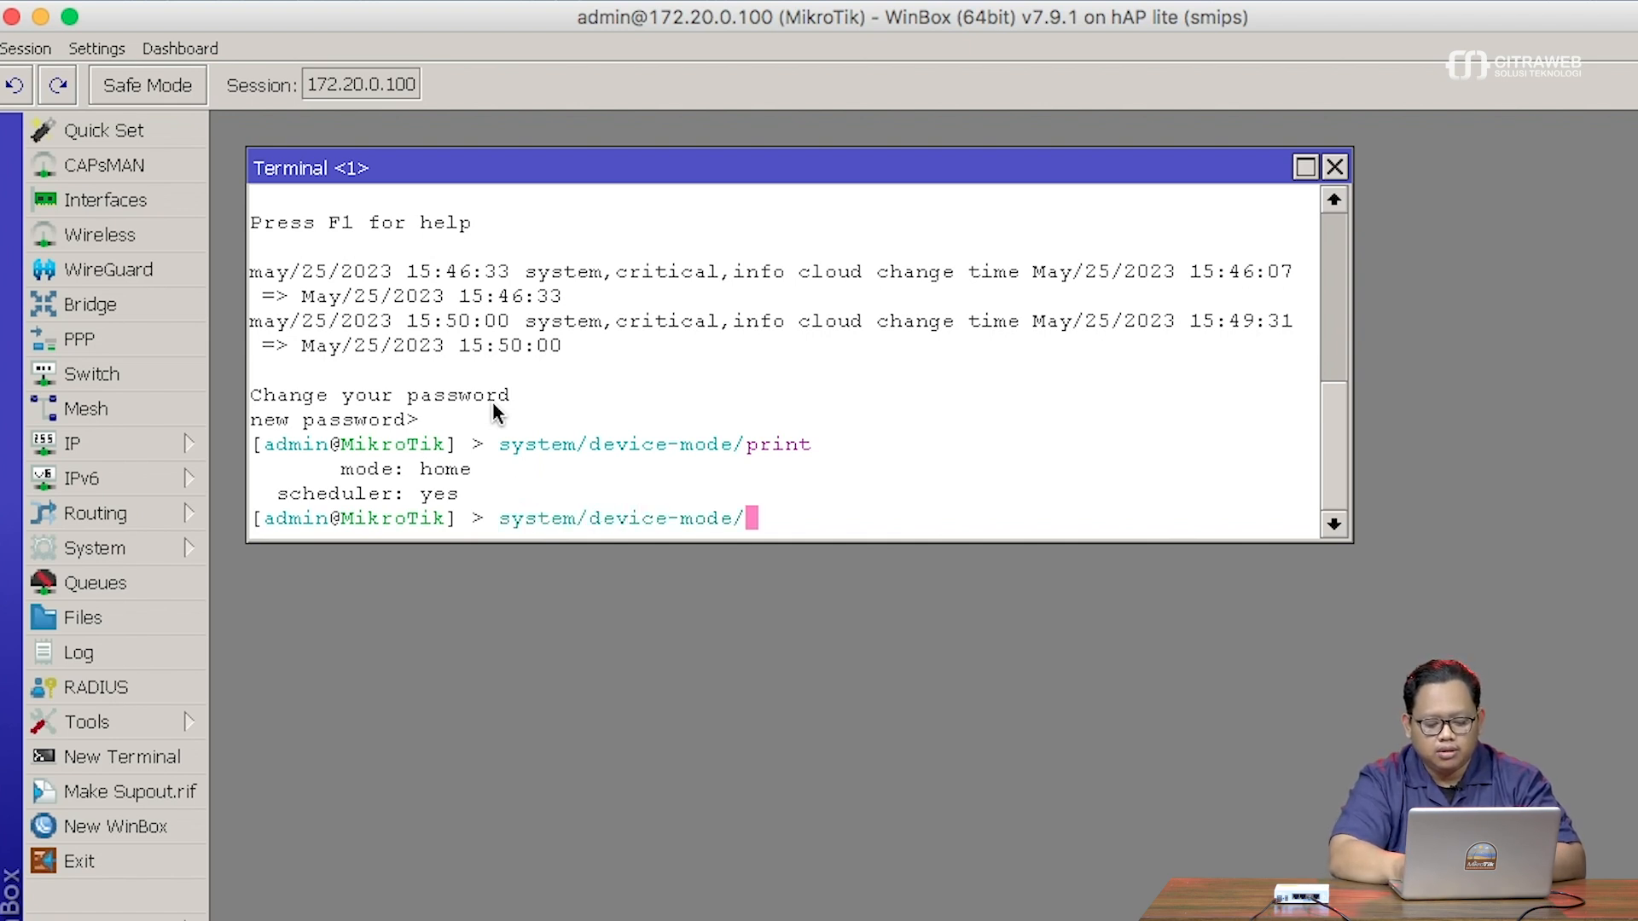
type("up")
key("Tab")
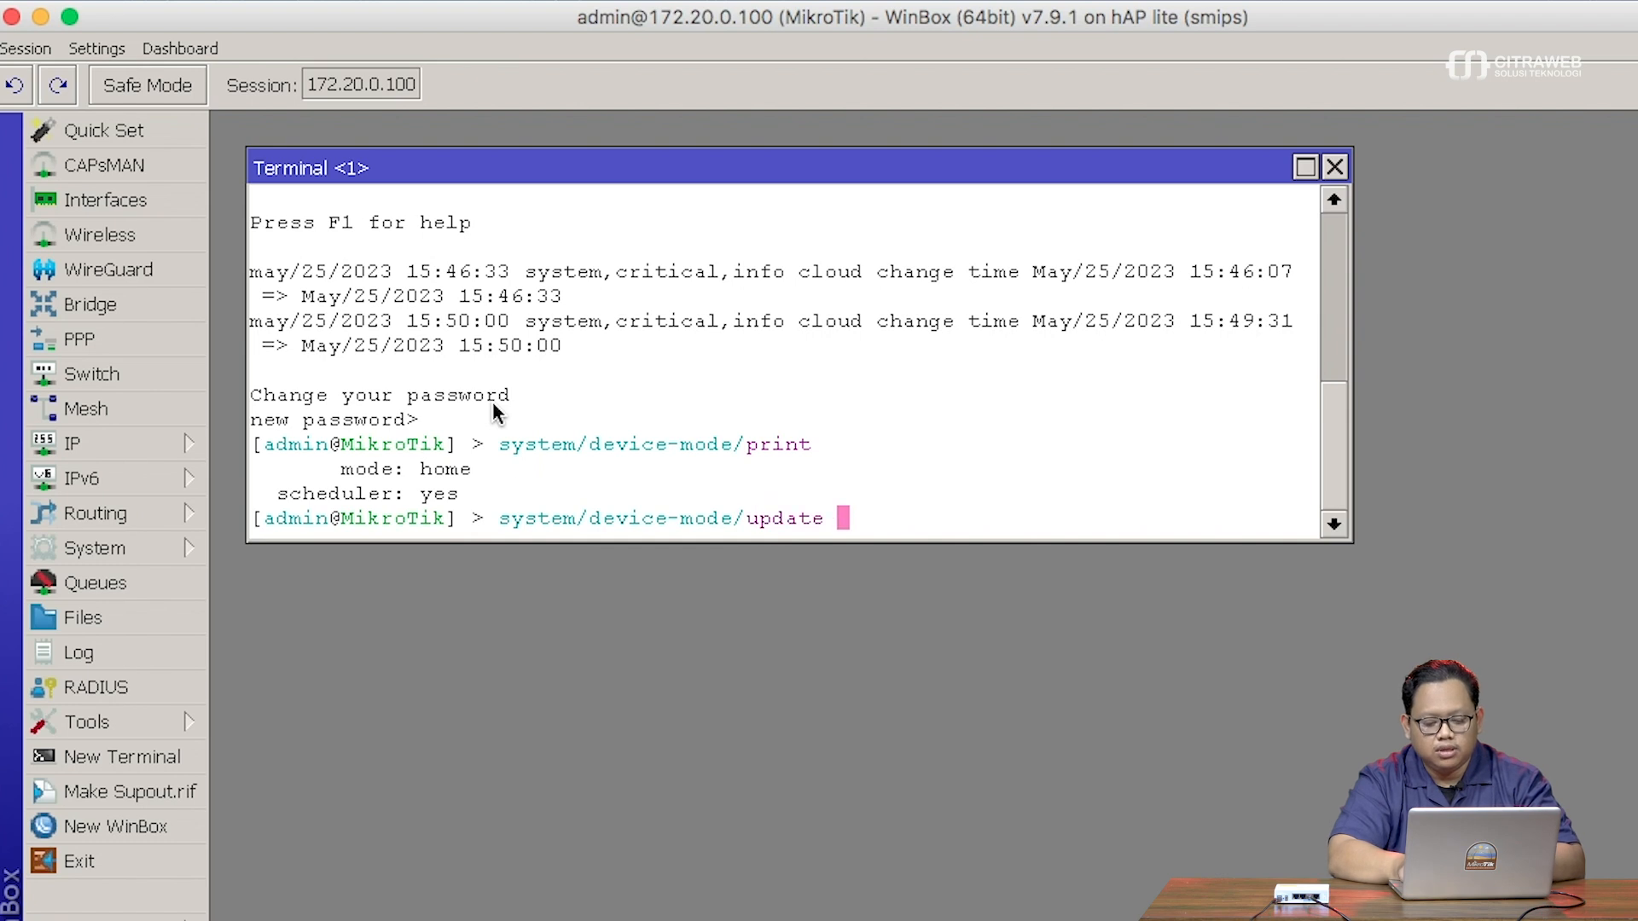
key("Tab")
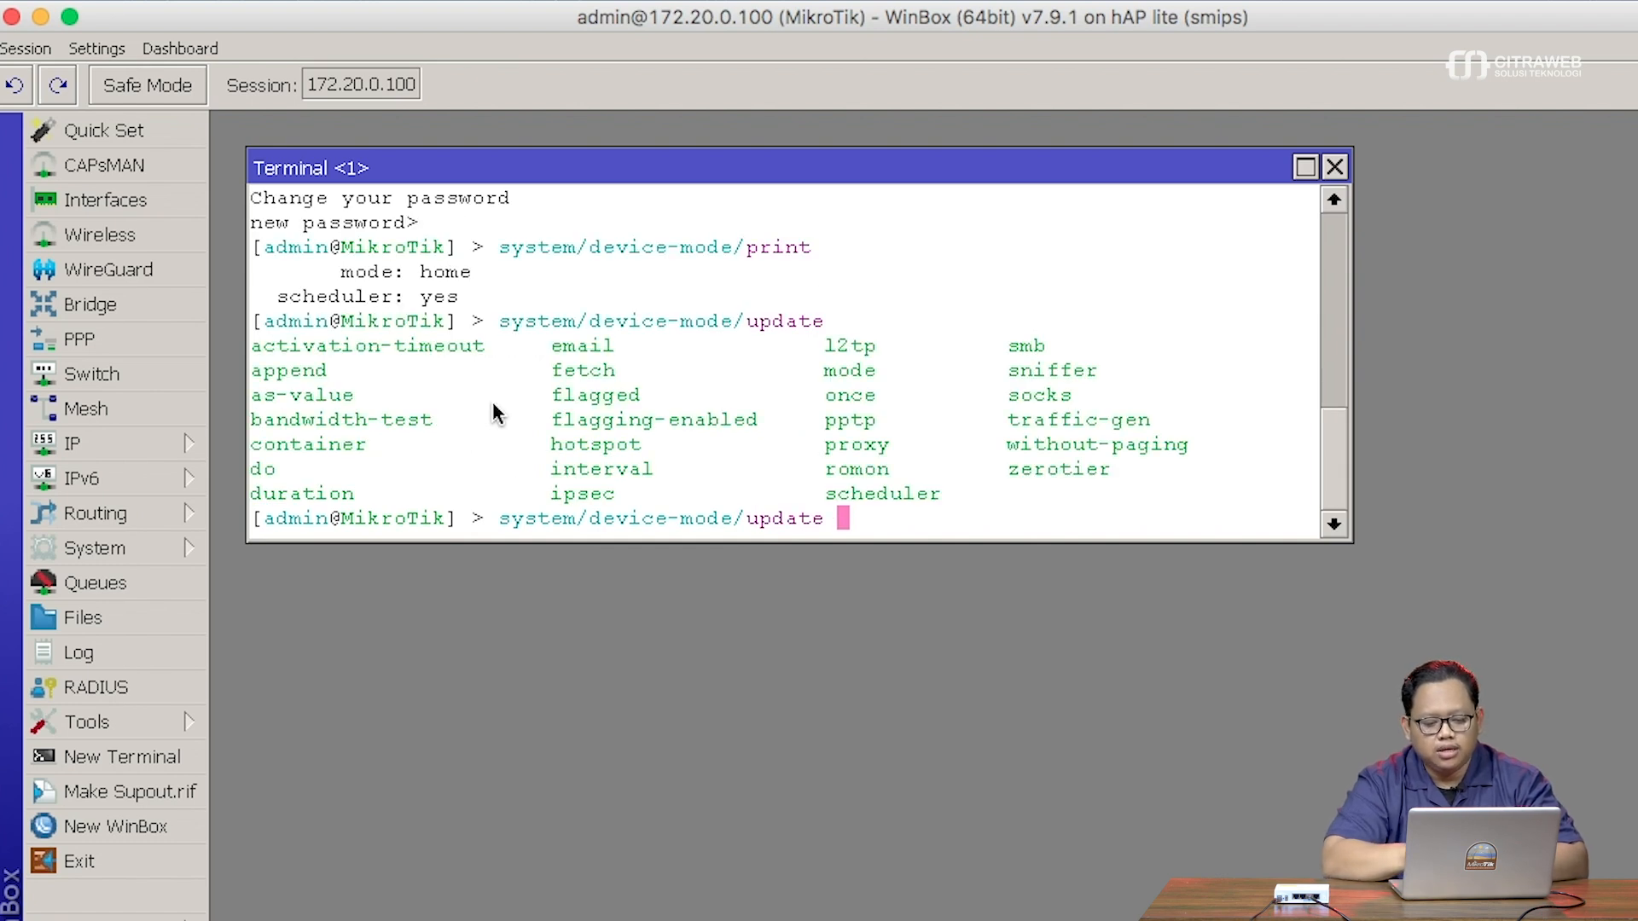